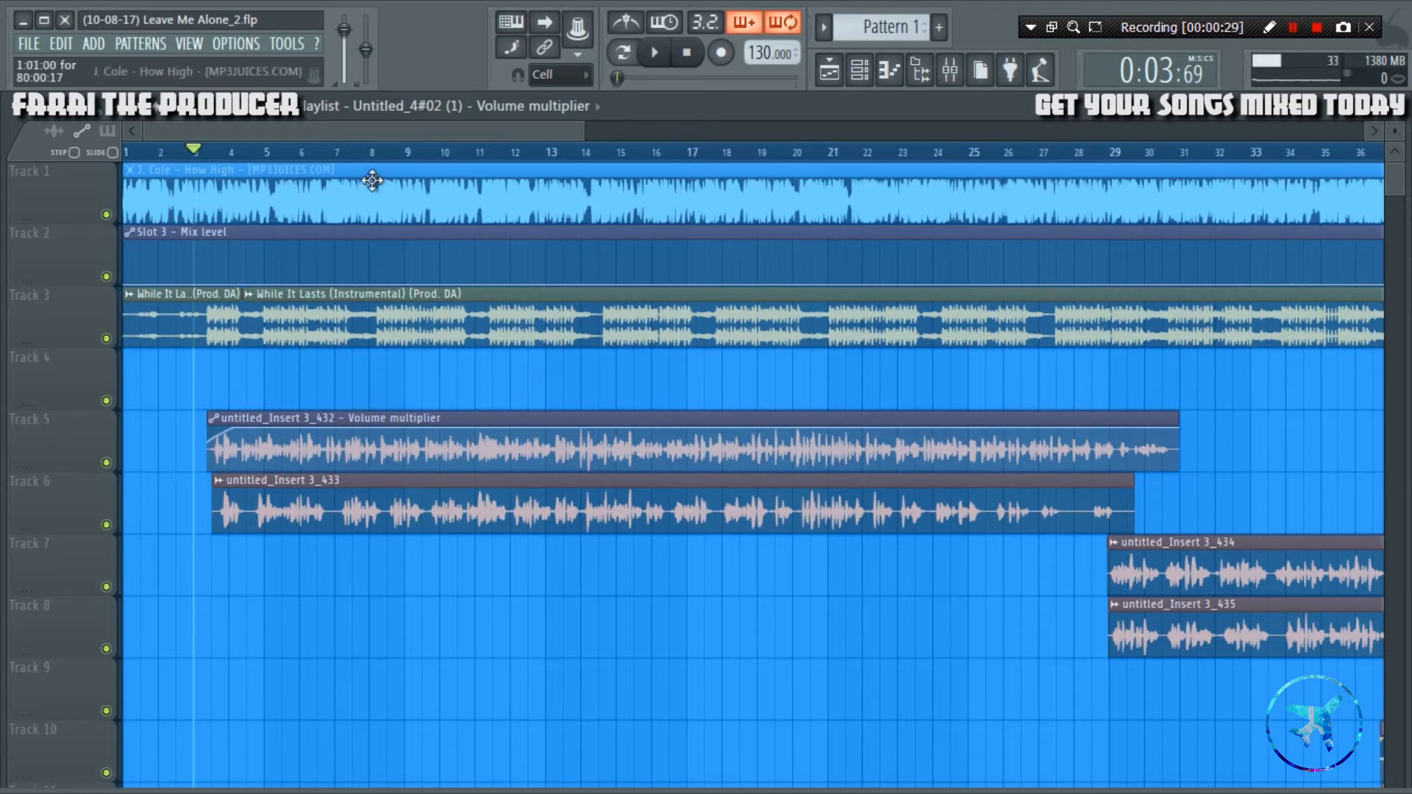
Play the song from about bar 3 and examine the playlist arrangement and the mixer levels.
scroll(216, 153, up, 5)
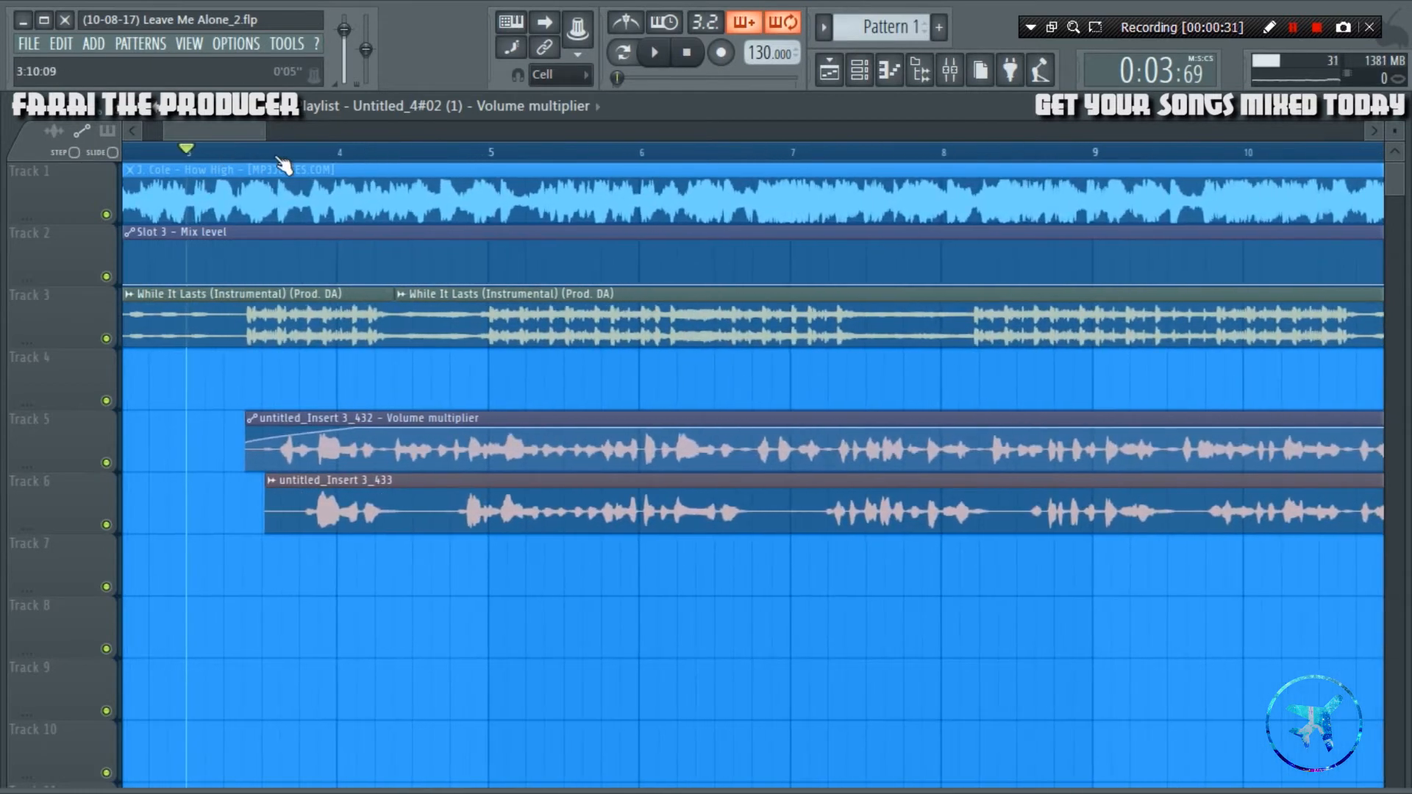
scroll(279, 160, up, 1)
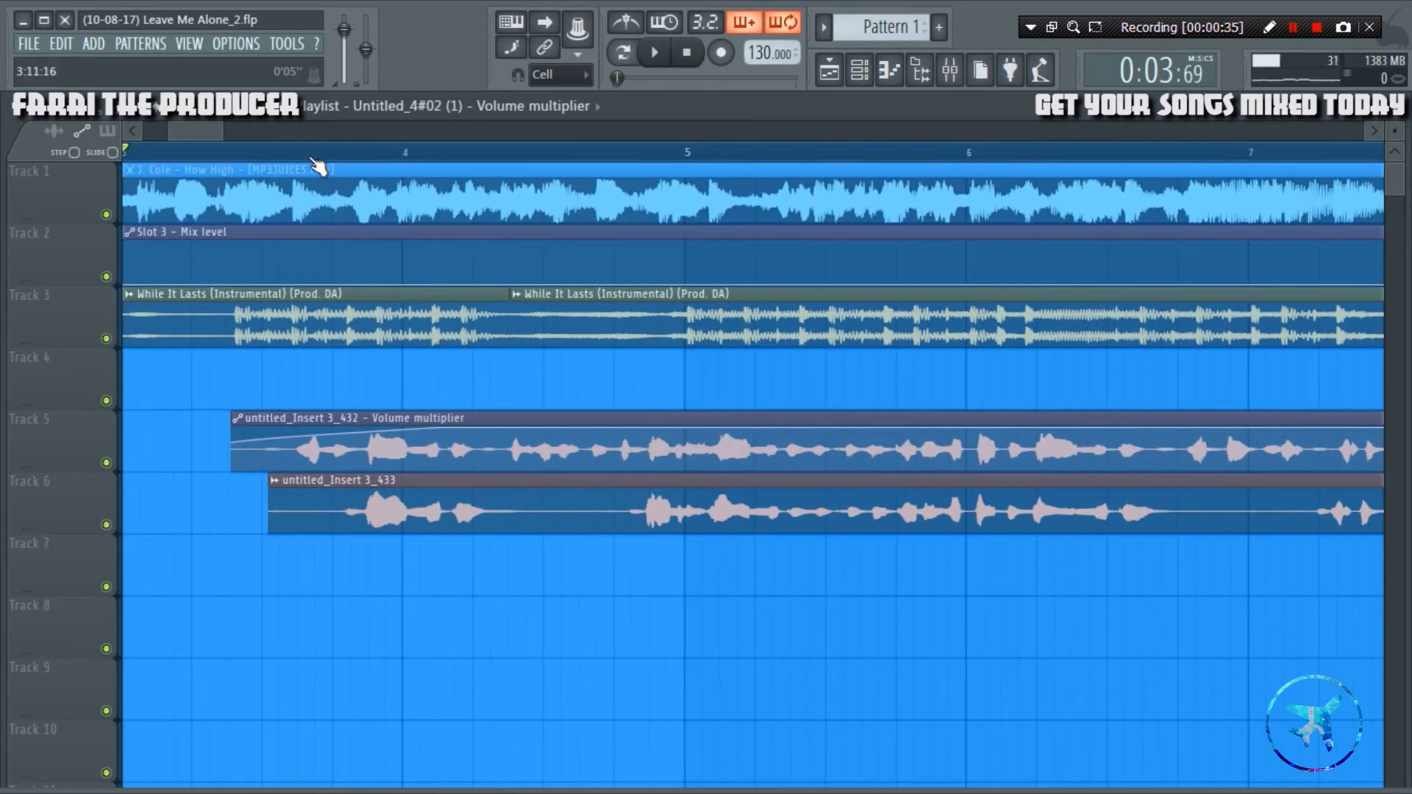
drag(202, 131, 197, 131)
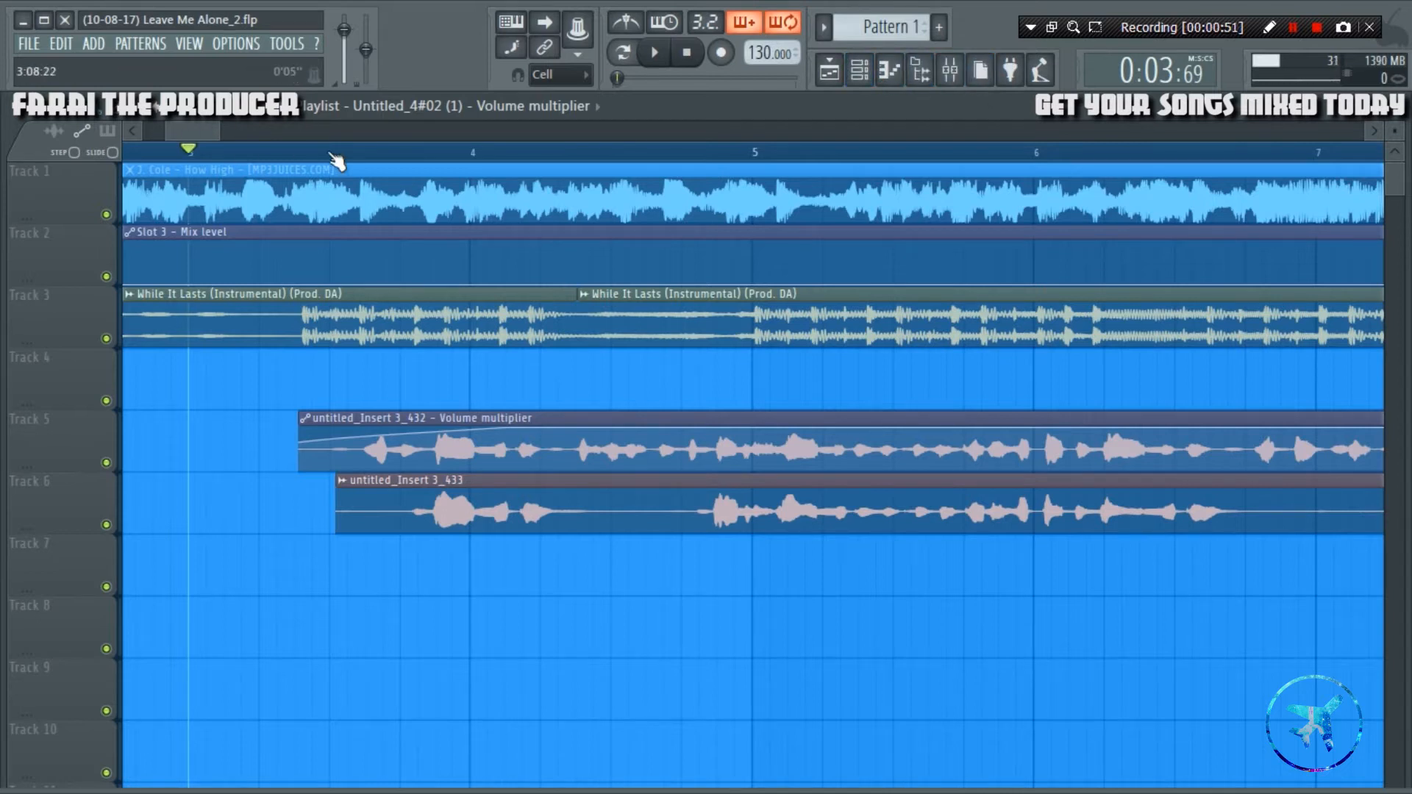
key(space)
scroll(335, 155, down, 4)
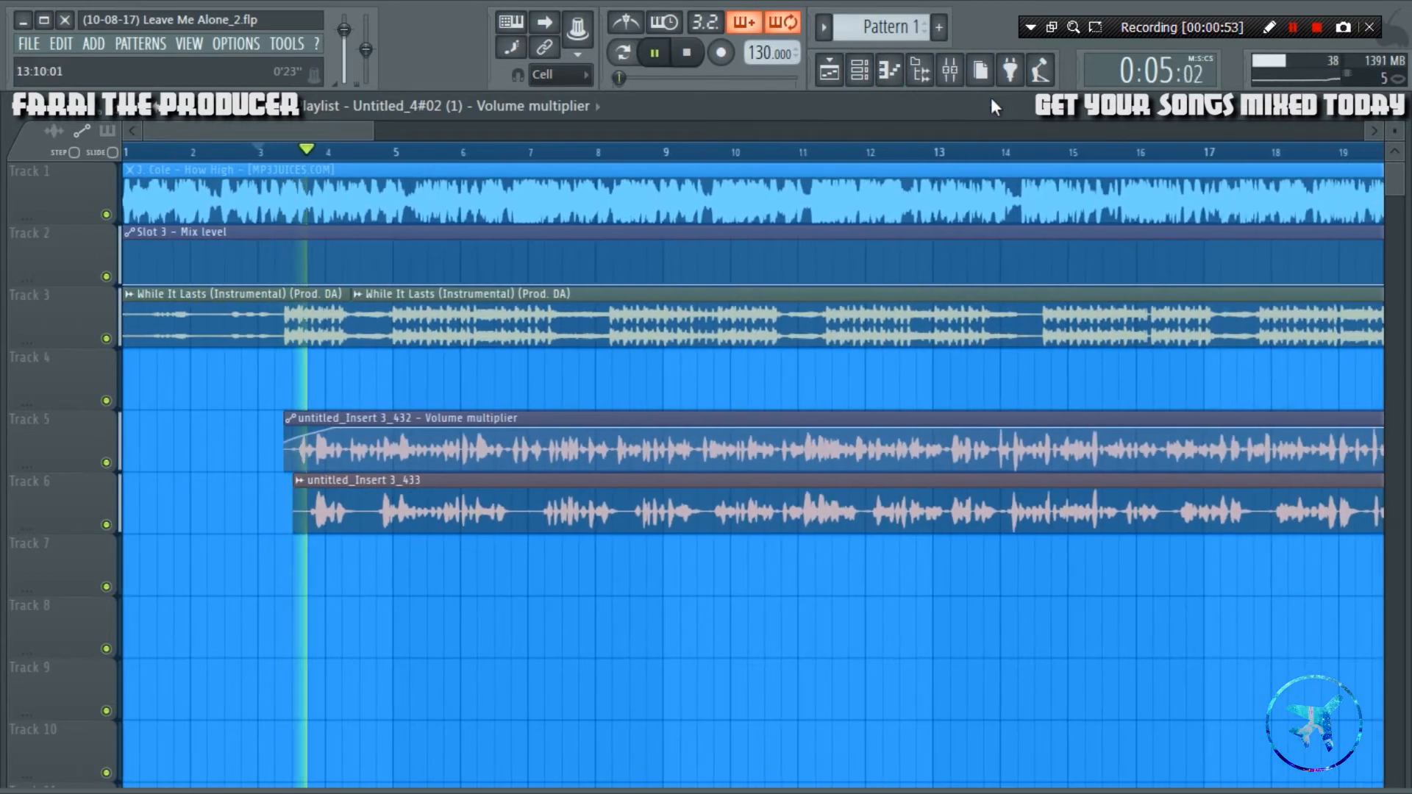
click(951, 71)
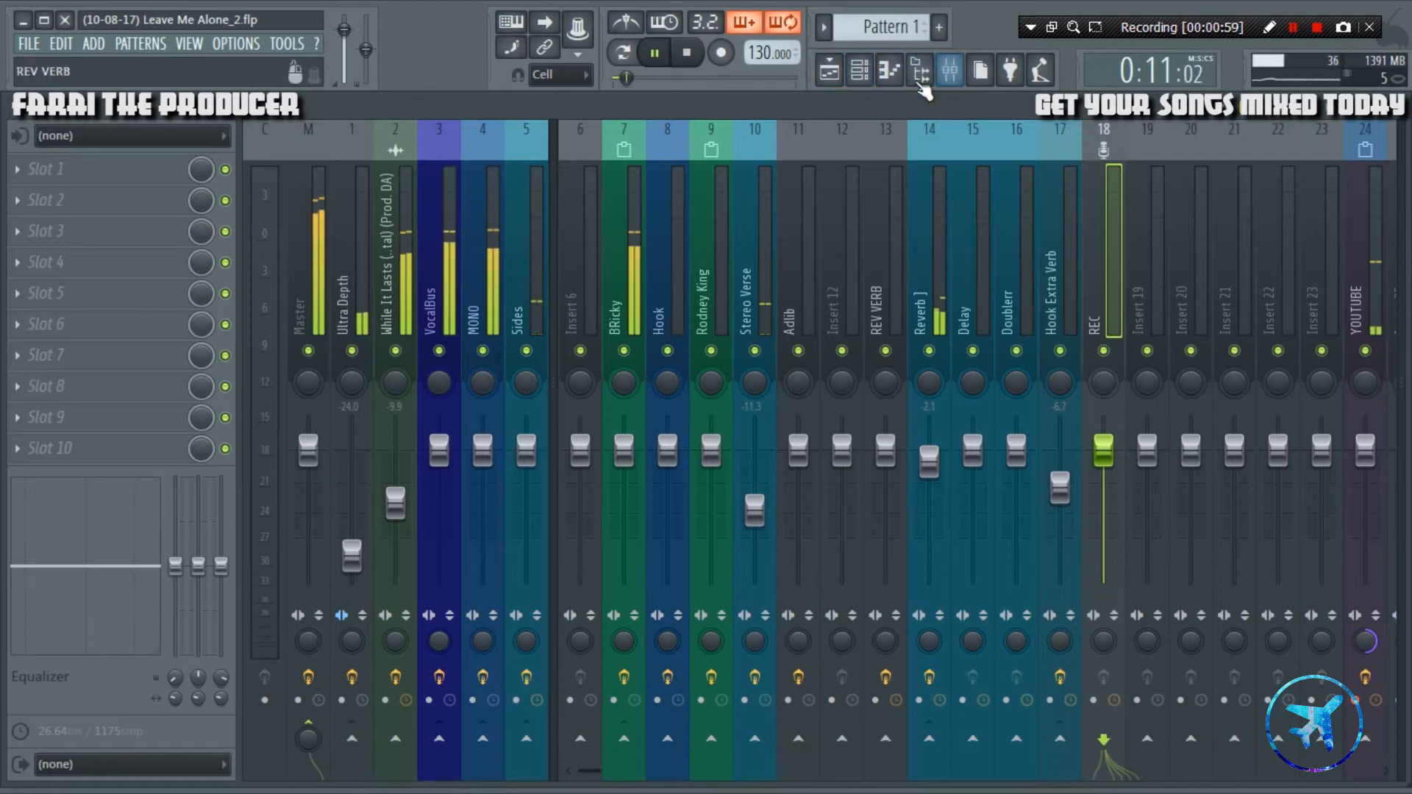
click(829, 70)
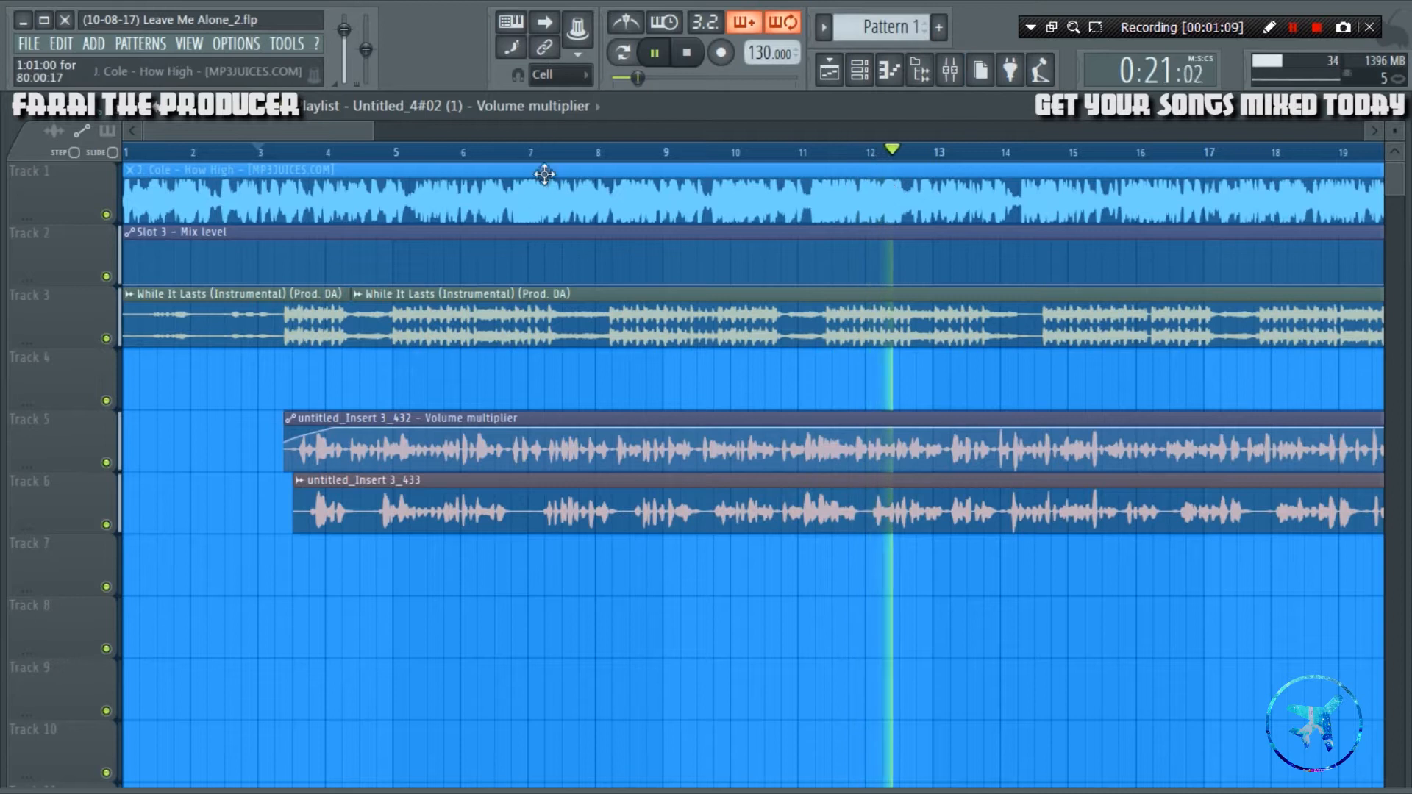
drag(351, 131, 368, 132)
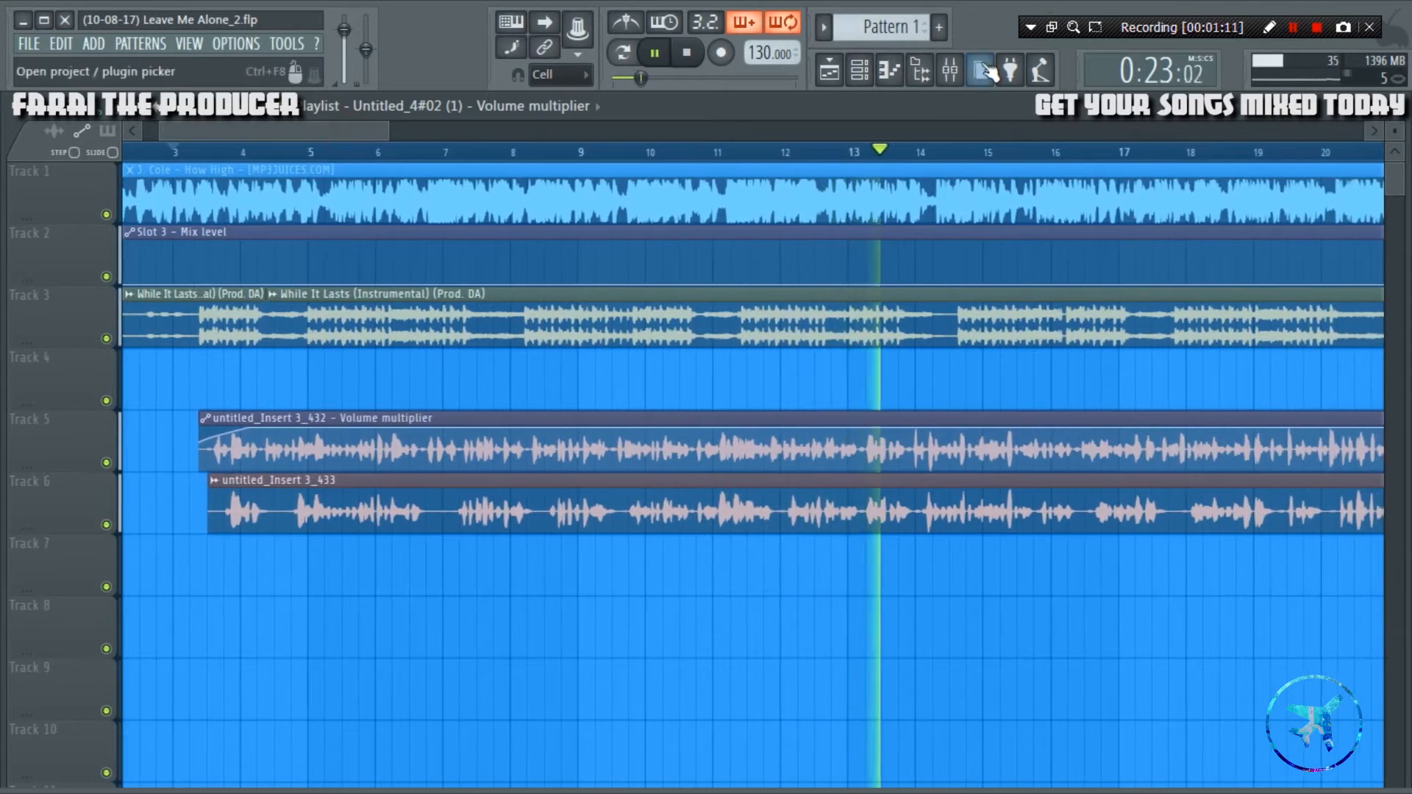
scroll(811, 155, down, 3)
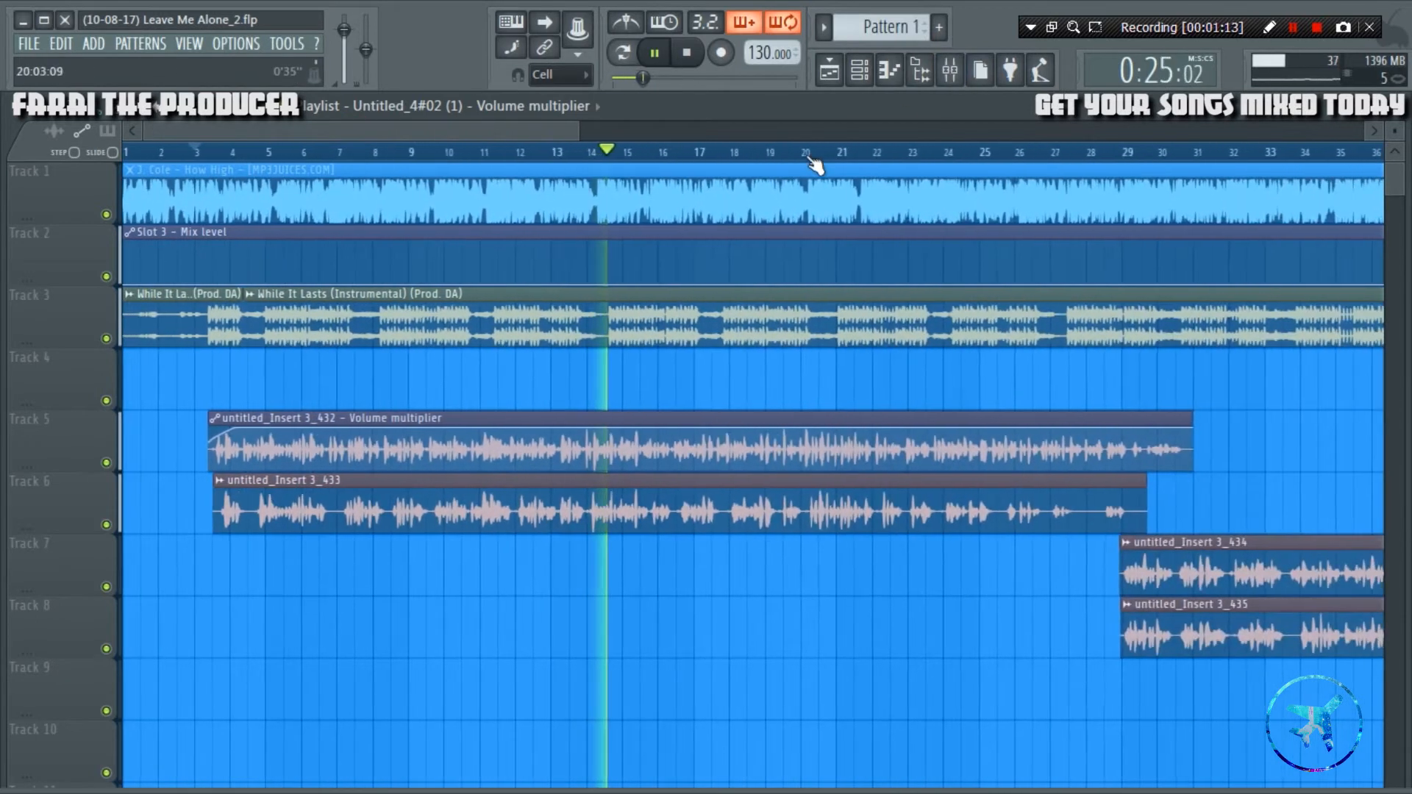
key(space)
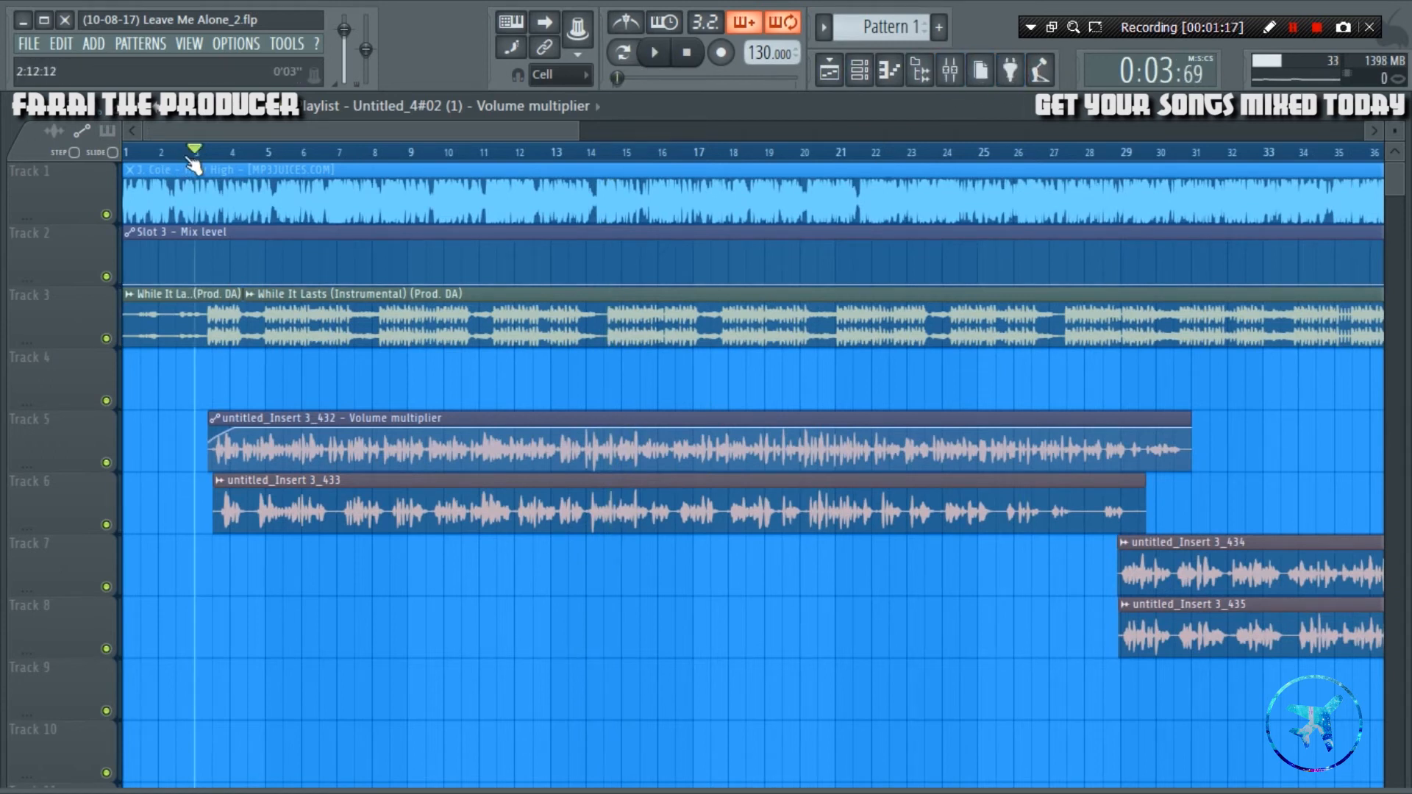
Slice the untitled_Insert 3_432 vocal on Track 5 just before its first word and again just after bar 4.
scroll(395, 167, up, 5)
scroll(299, 195, up, 2)
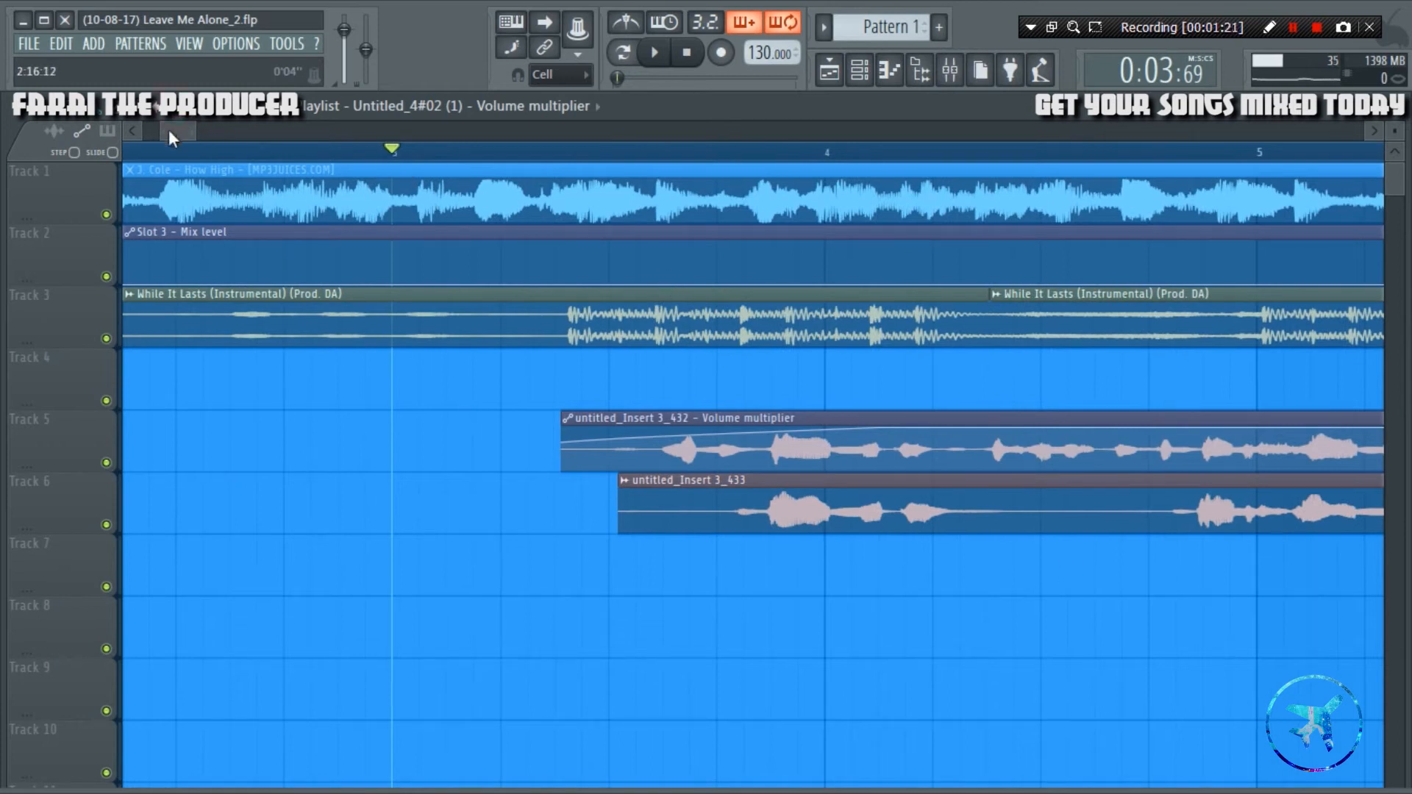
drag(170, 130, 175, 130)
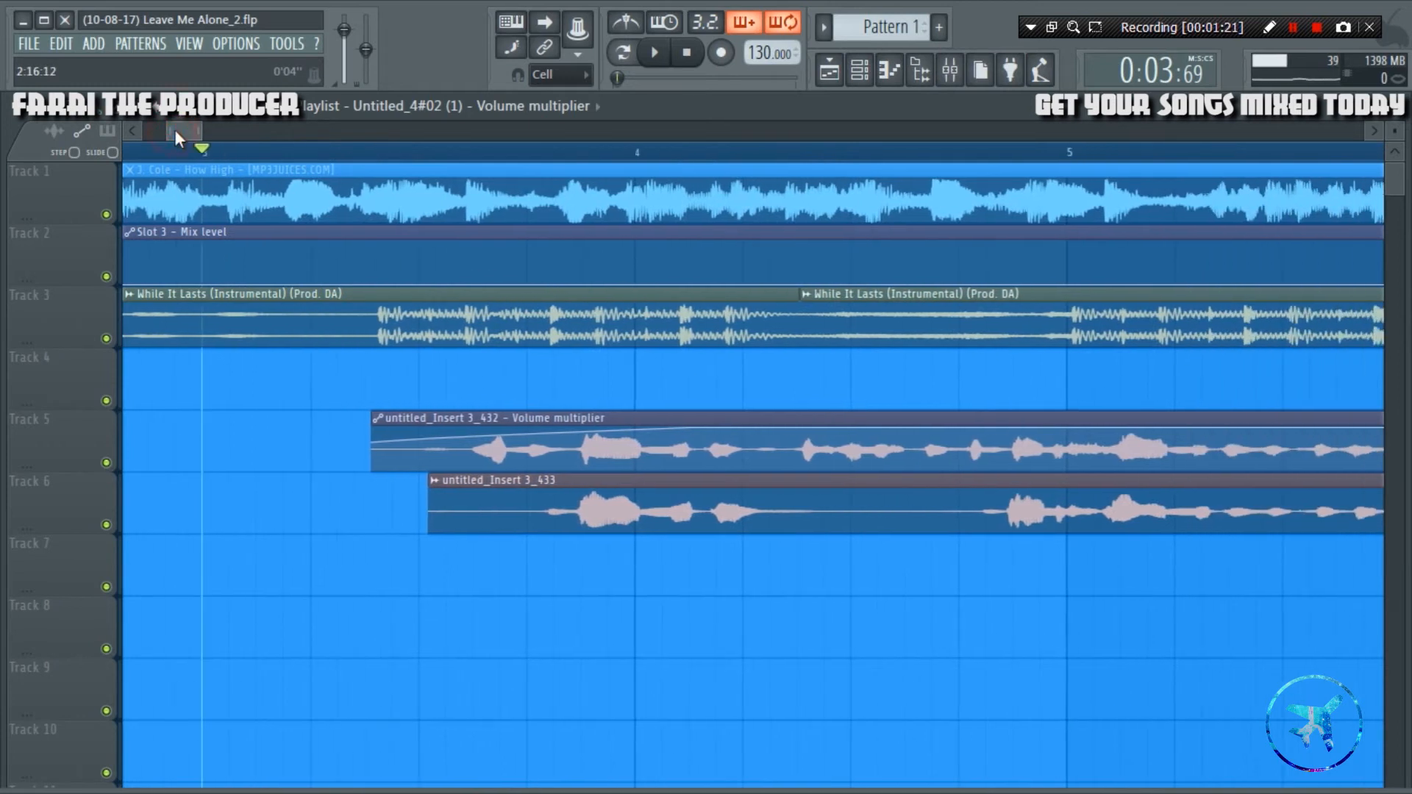
click(458, 450)
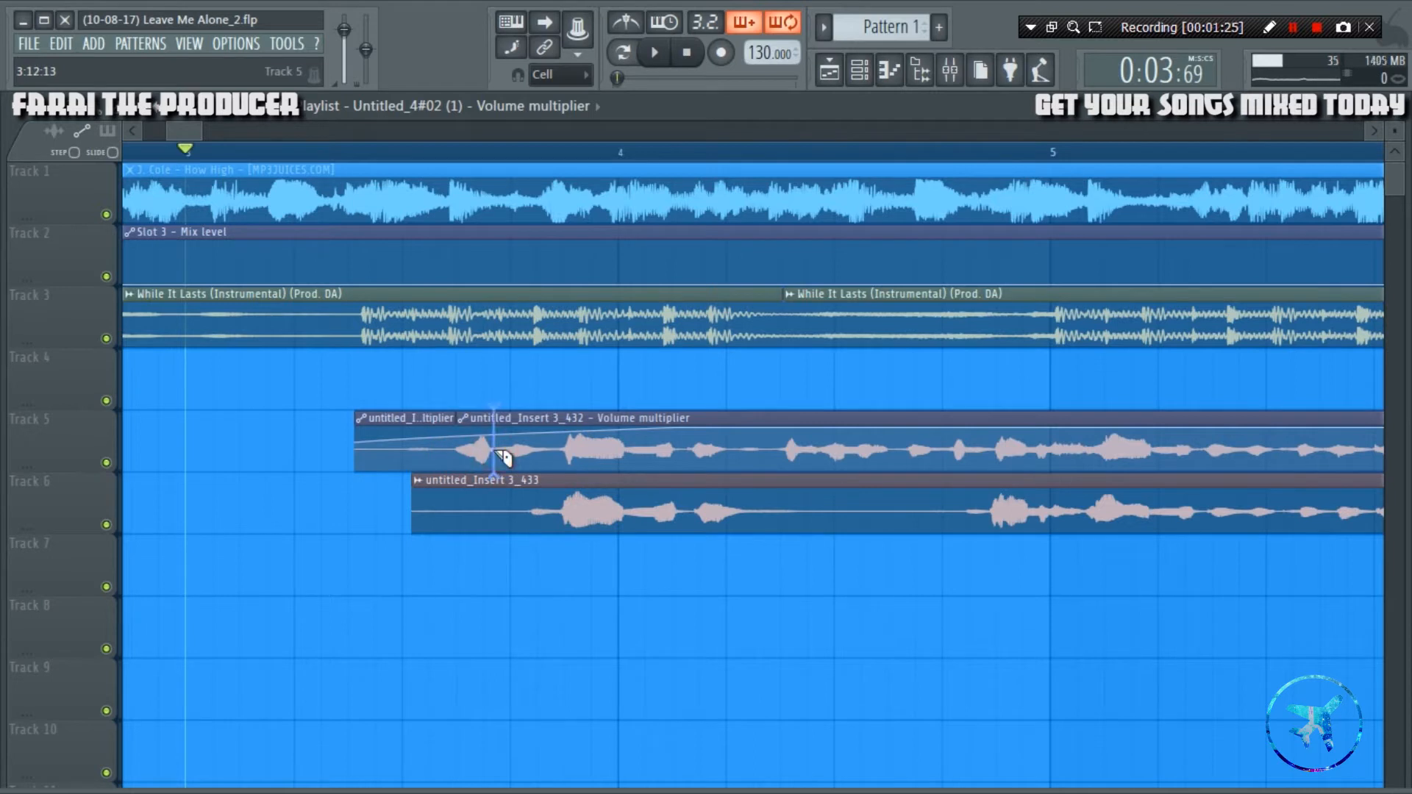
click(495, 454)
key(ctrl+z)
click(627, 471)
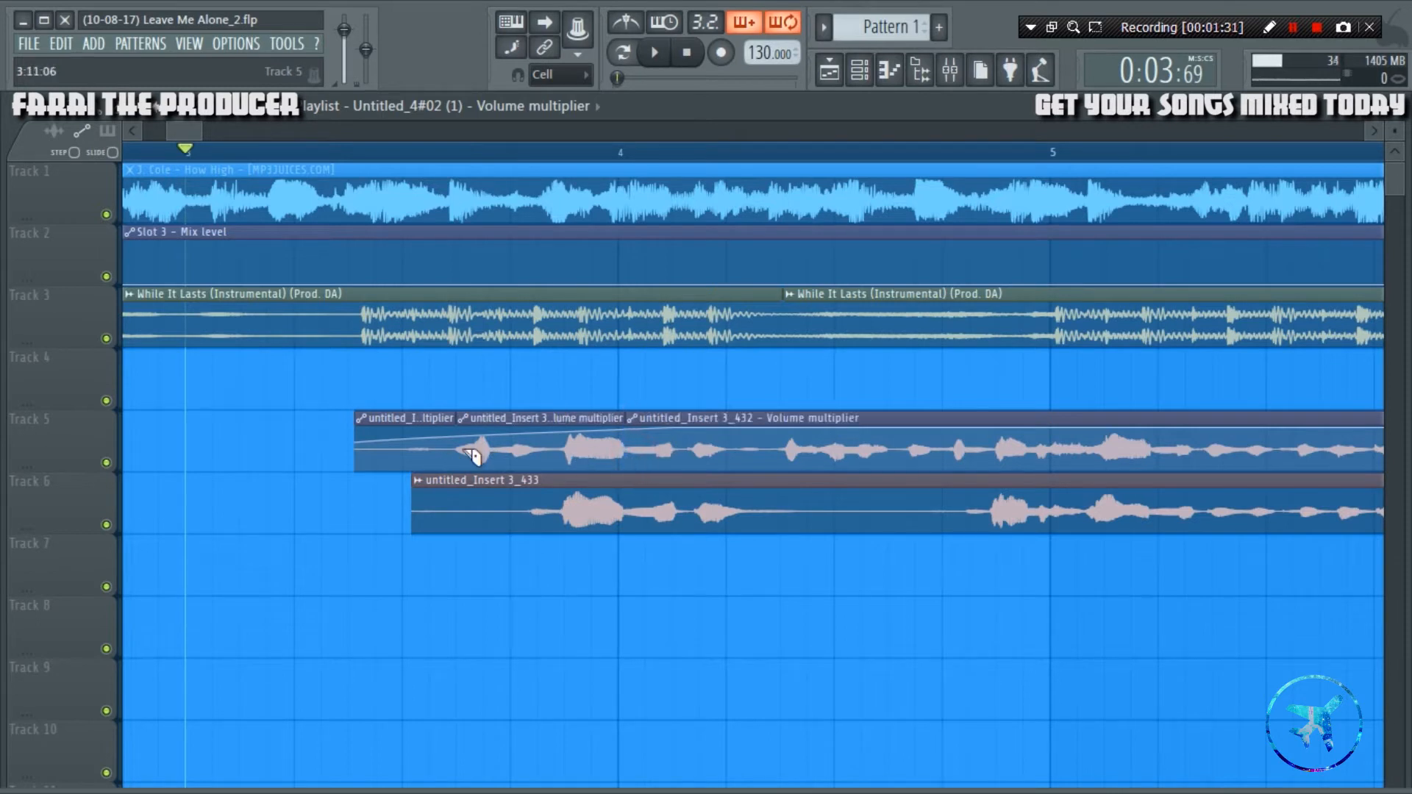
Switch the playlist focus to audio clips and copy the middle vocal slice from Track 5 onto Track 4.
click(56, 132)
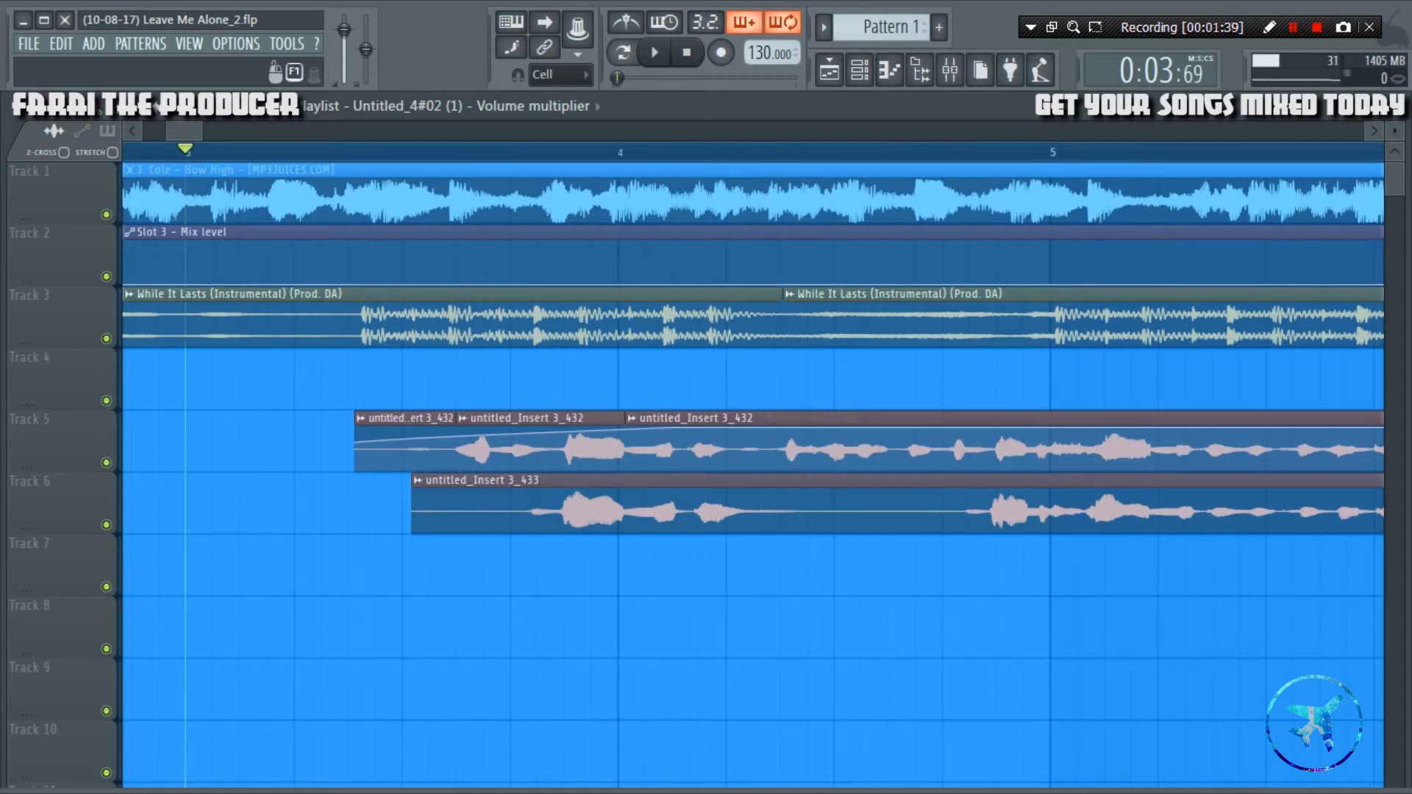
drag(1089, 42, 1106, 775)
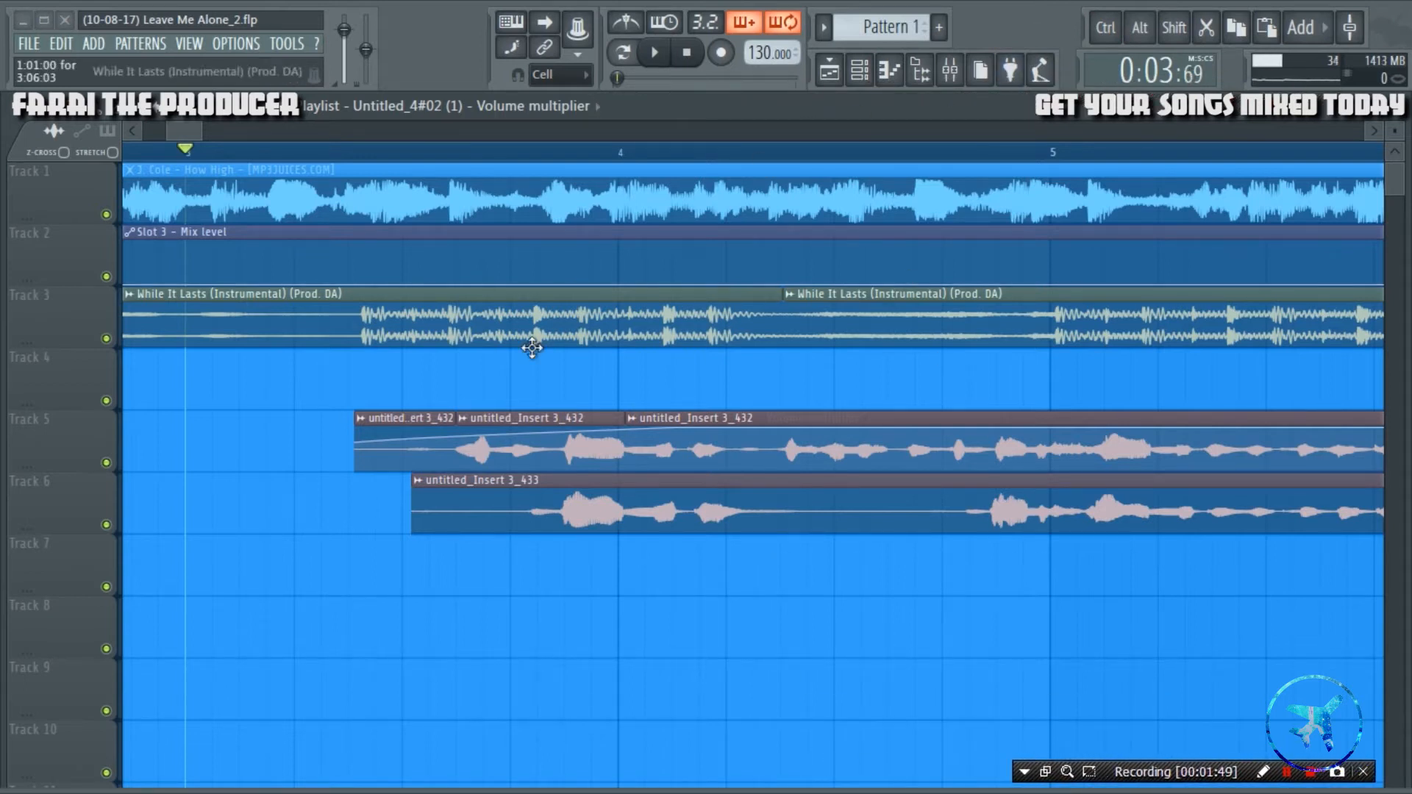
key(shift)
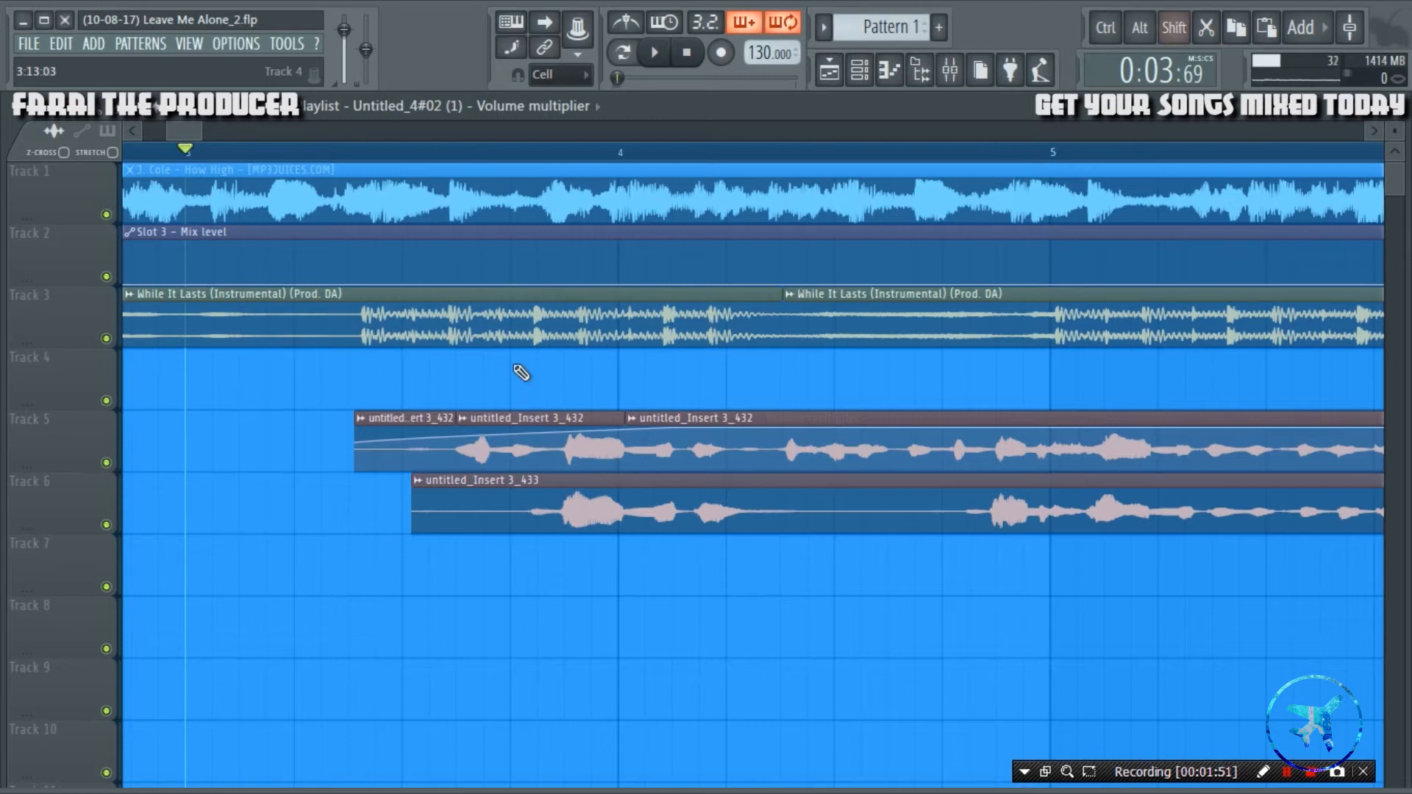
drag(493, 417, 490, 356)
Solo Track 4 and audition the copied vocal slice from a playback position shortly before it.
scroll(563, 169, up, 3)
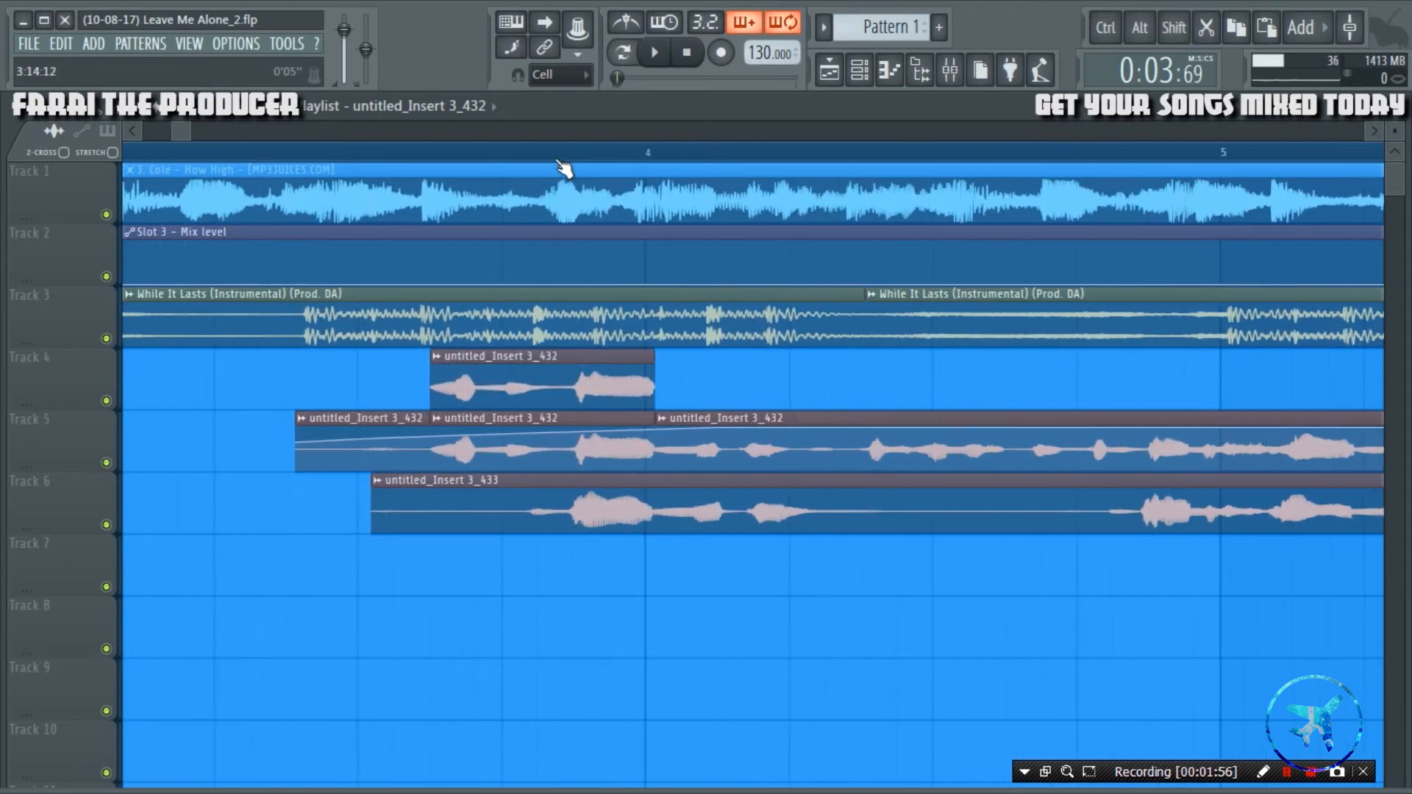
right_click(108, 406)
click(287, 149)
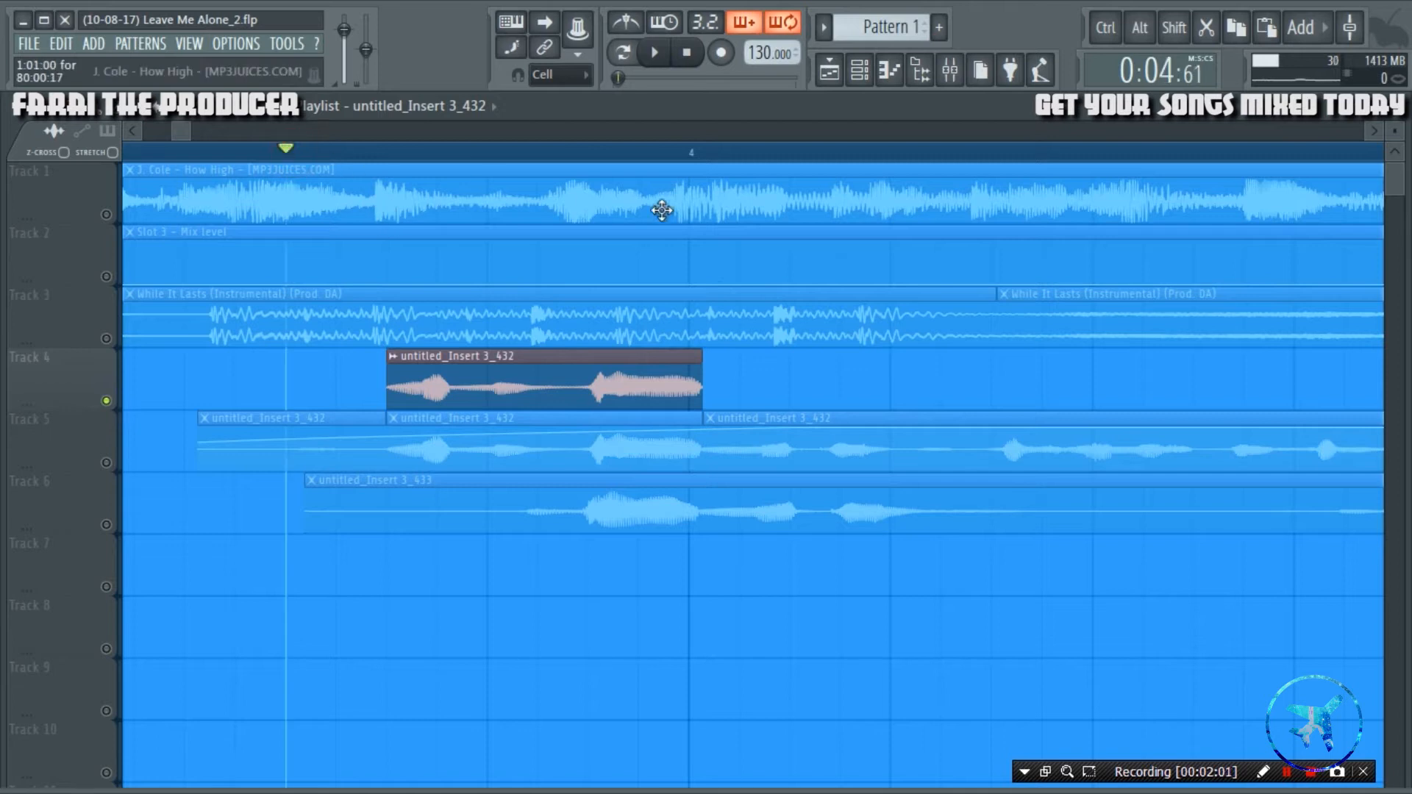
key(space)
key(space)
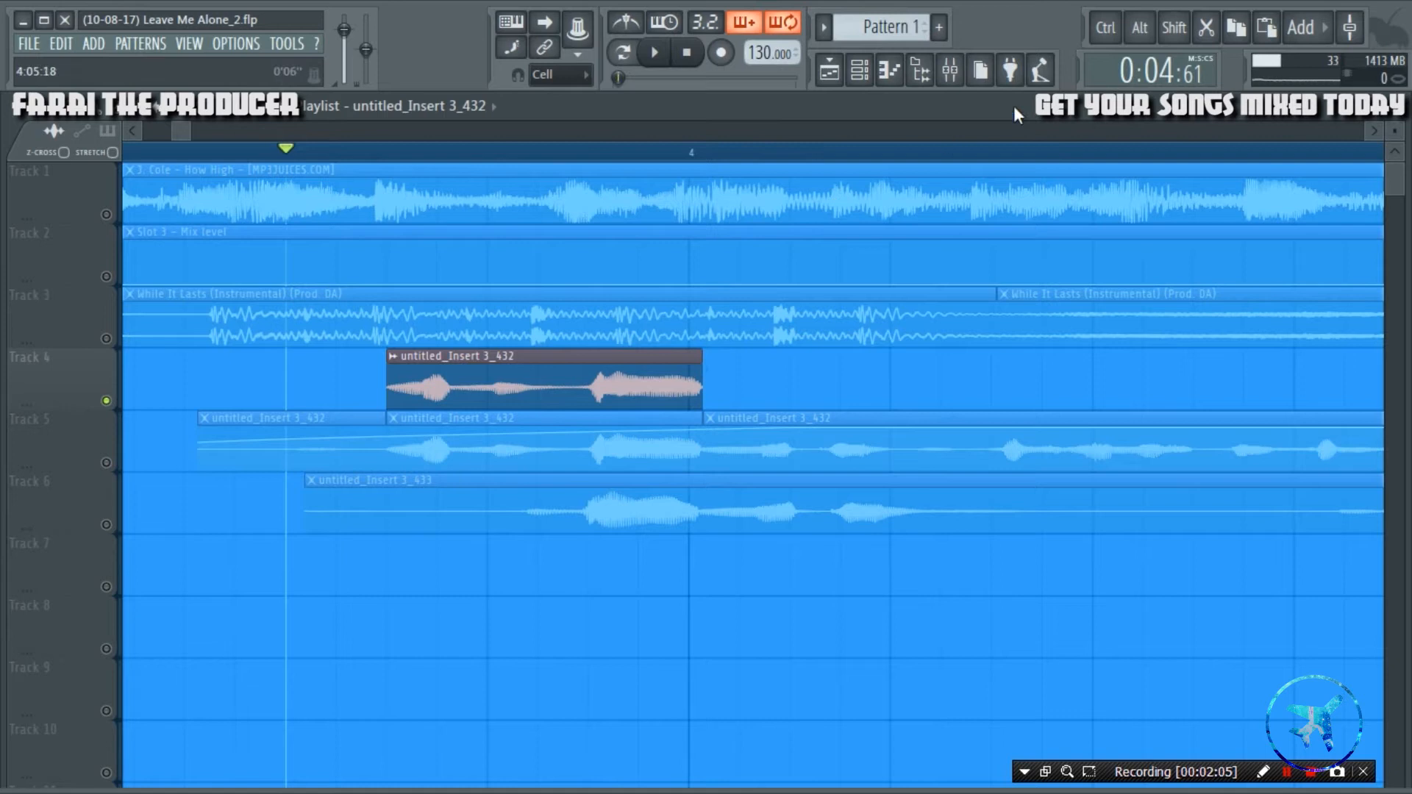
click(949, 70)
click(829, 70)
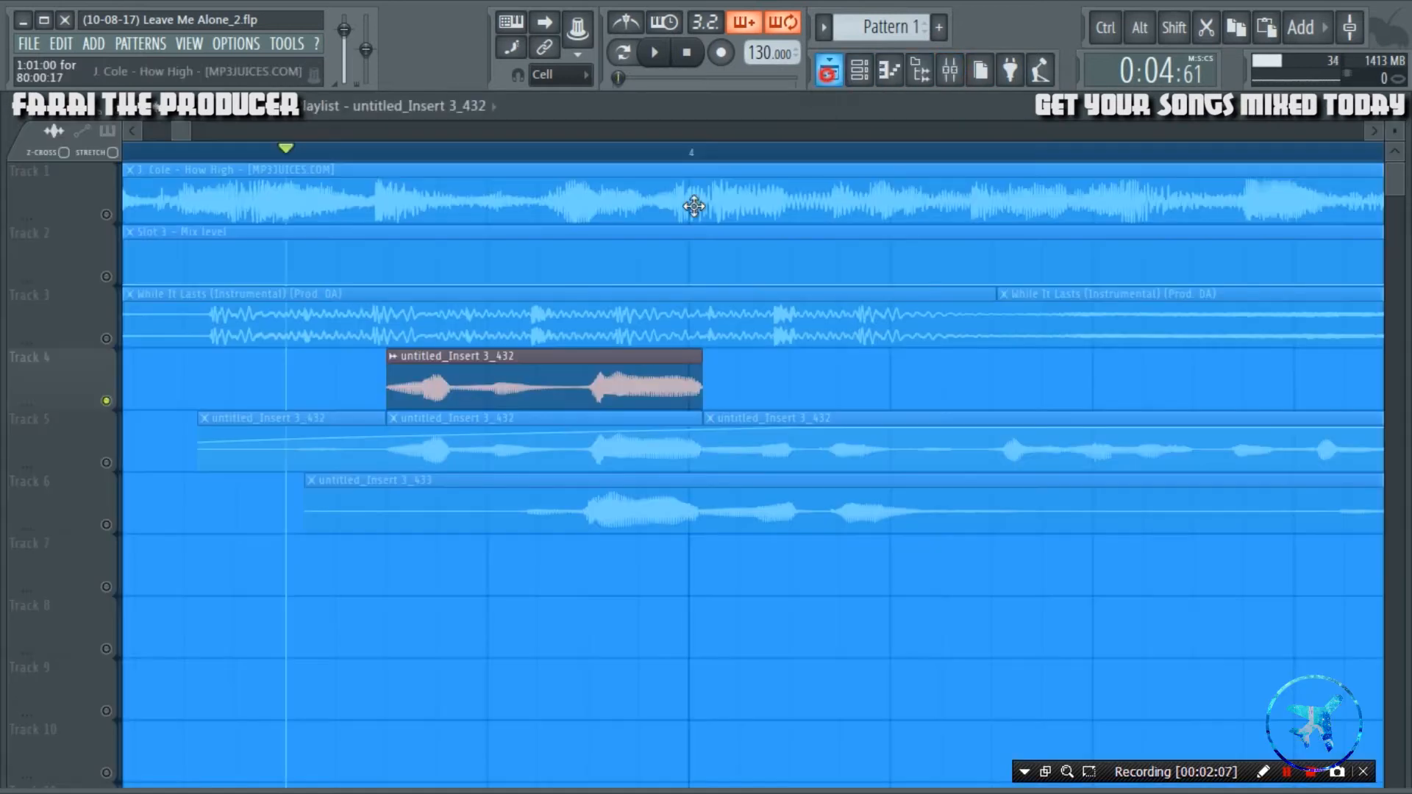
Make the Track 4 vocal clip unique and route its channel to the REV VERB mixer track.
right_click(389, 358)
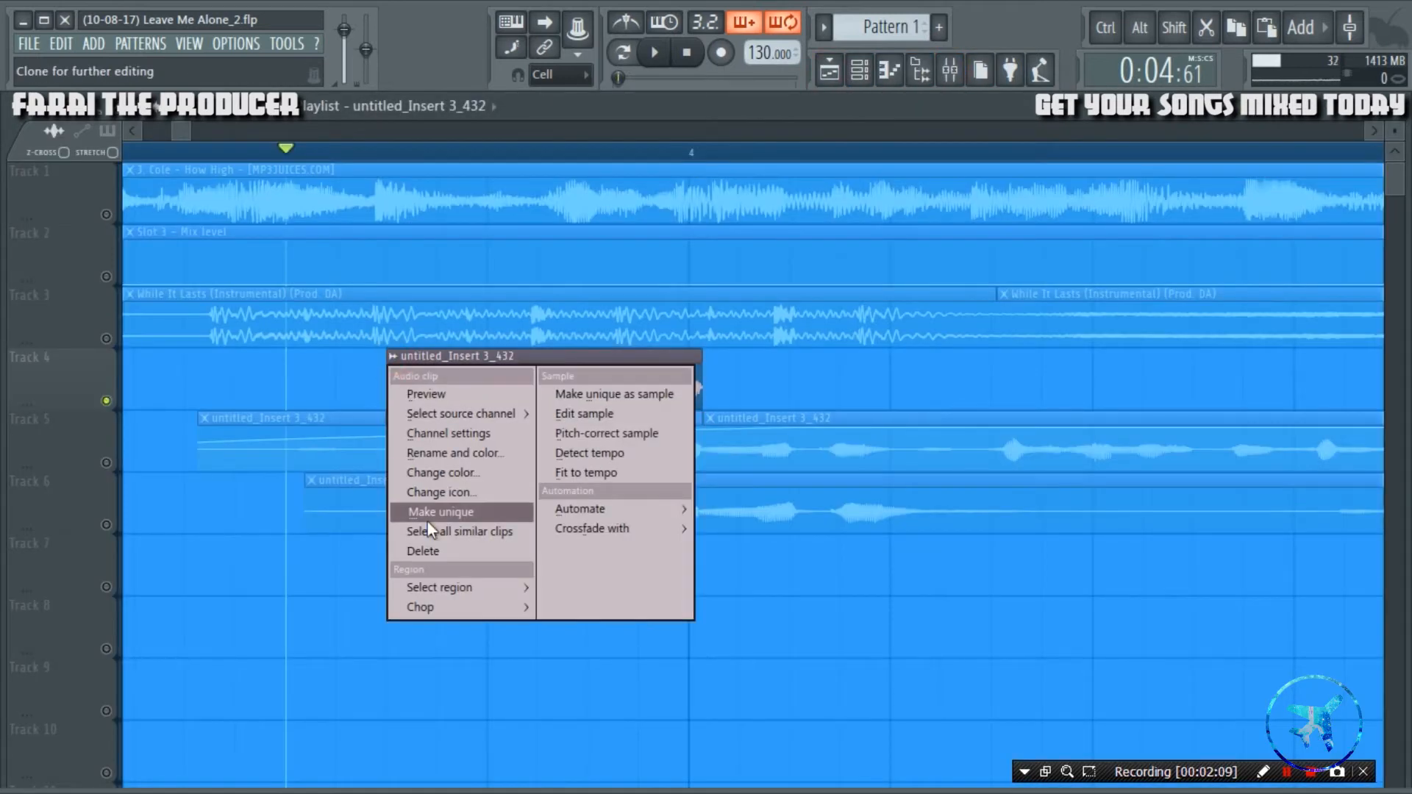
click(434, 501)
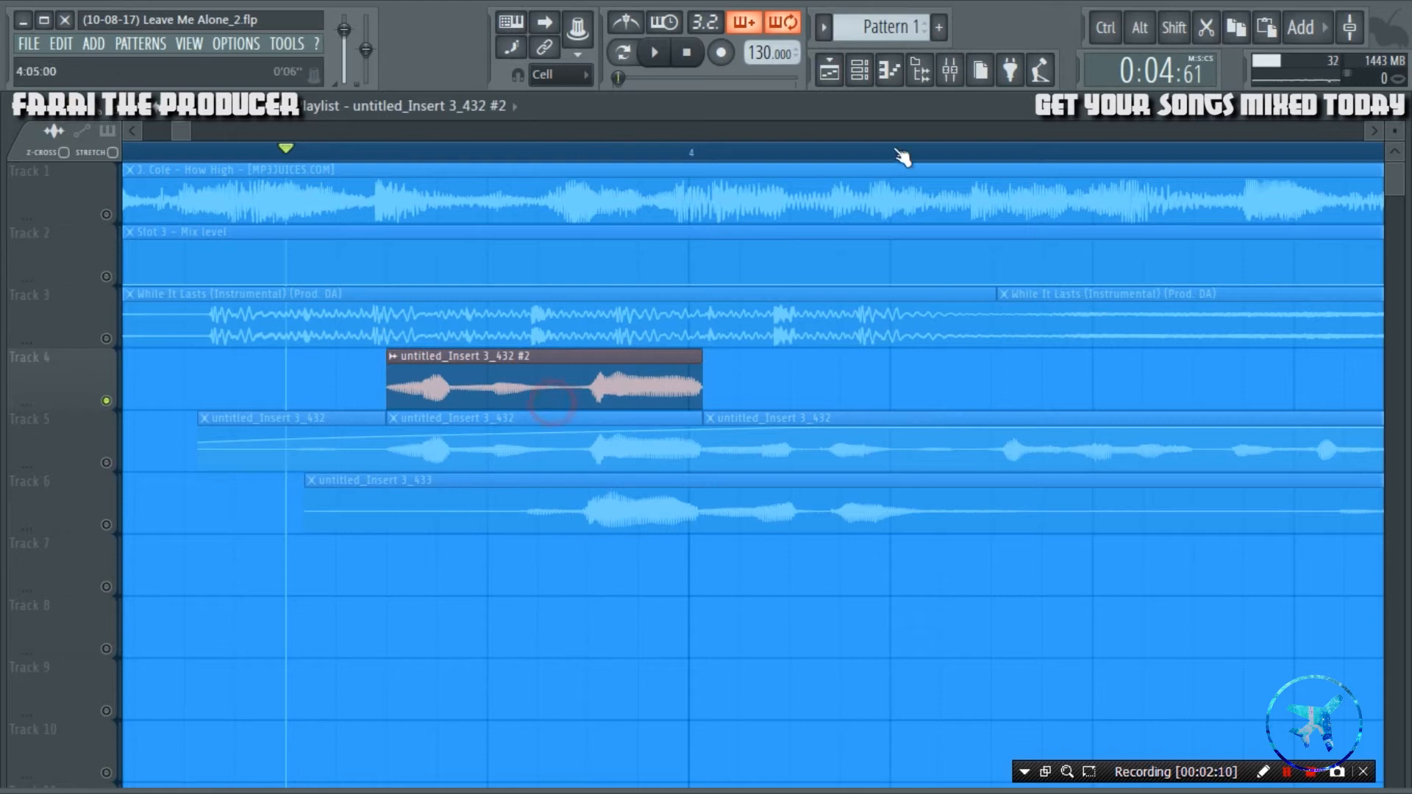
click(950, 70)
click(890, 270)
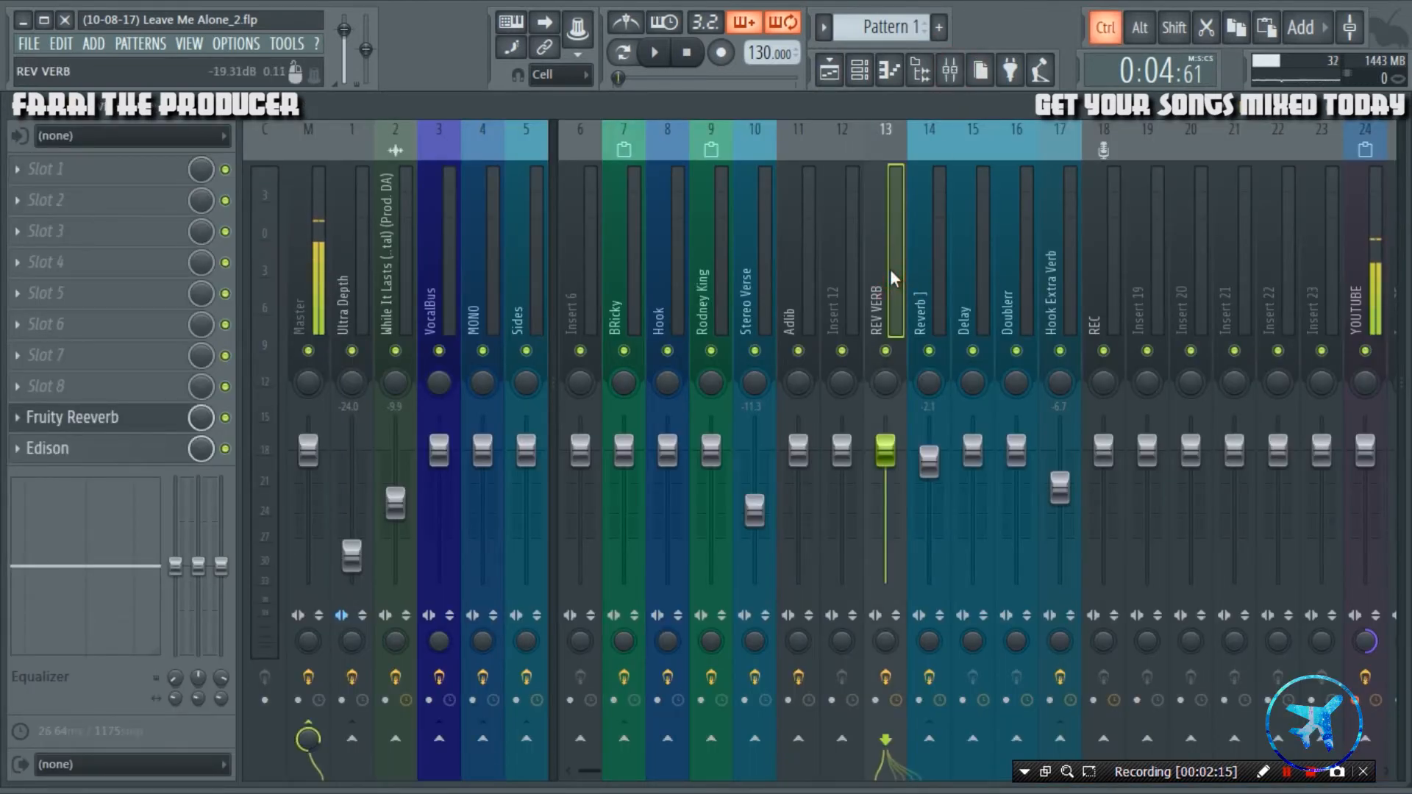
right_click(890, 270)
mouse_move(1002, 289)
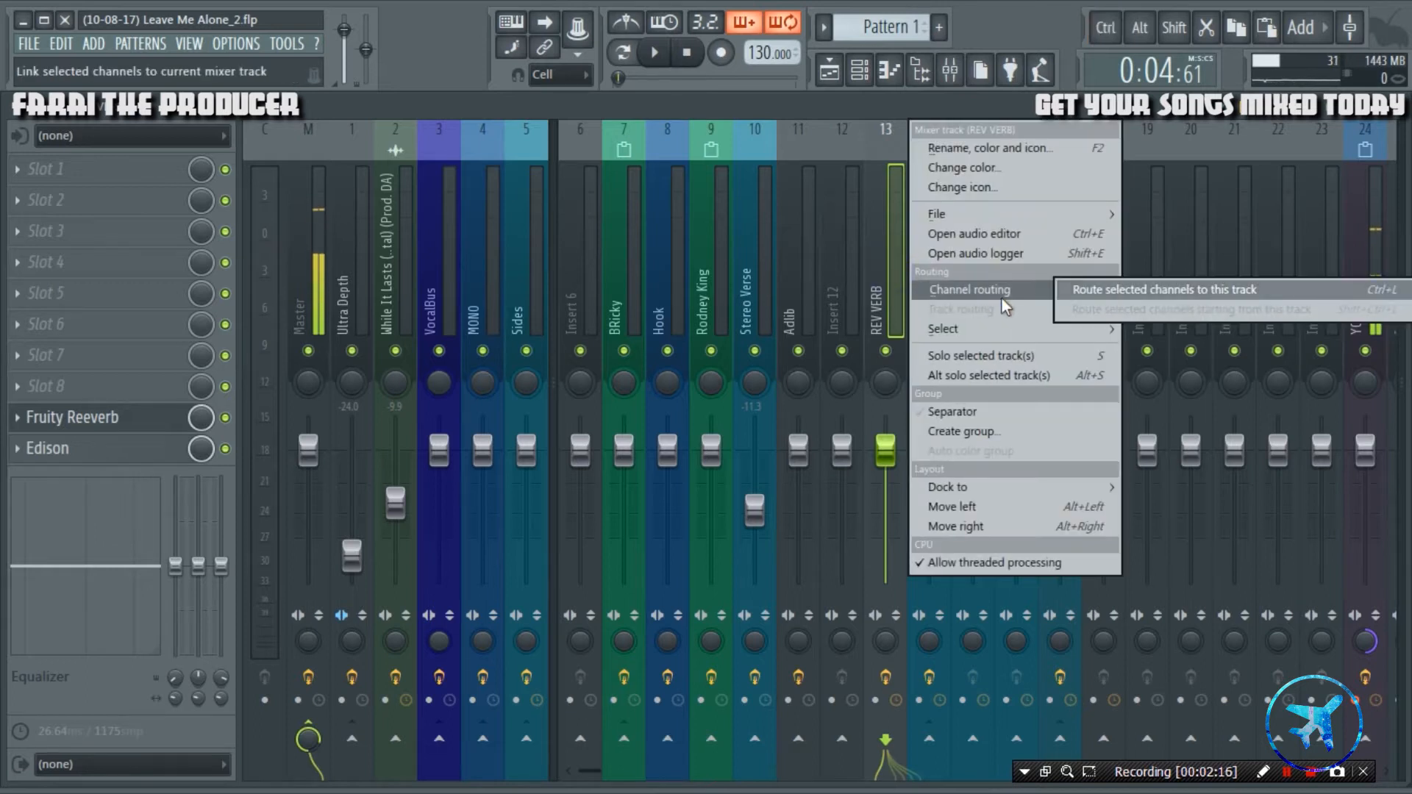
click(1158, 288)
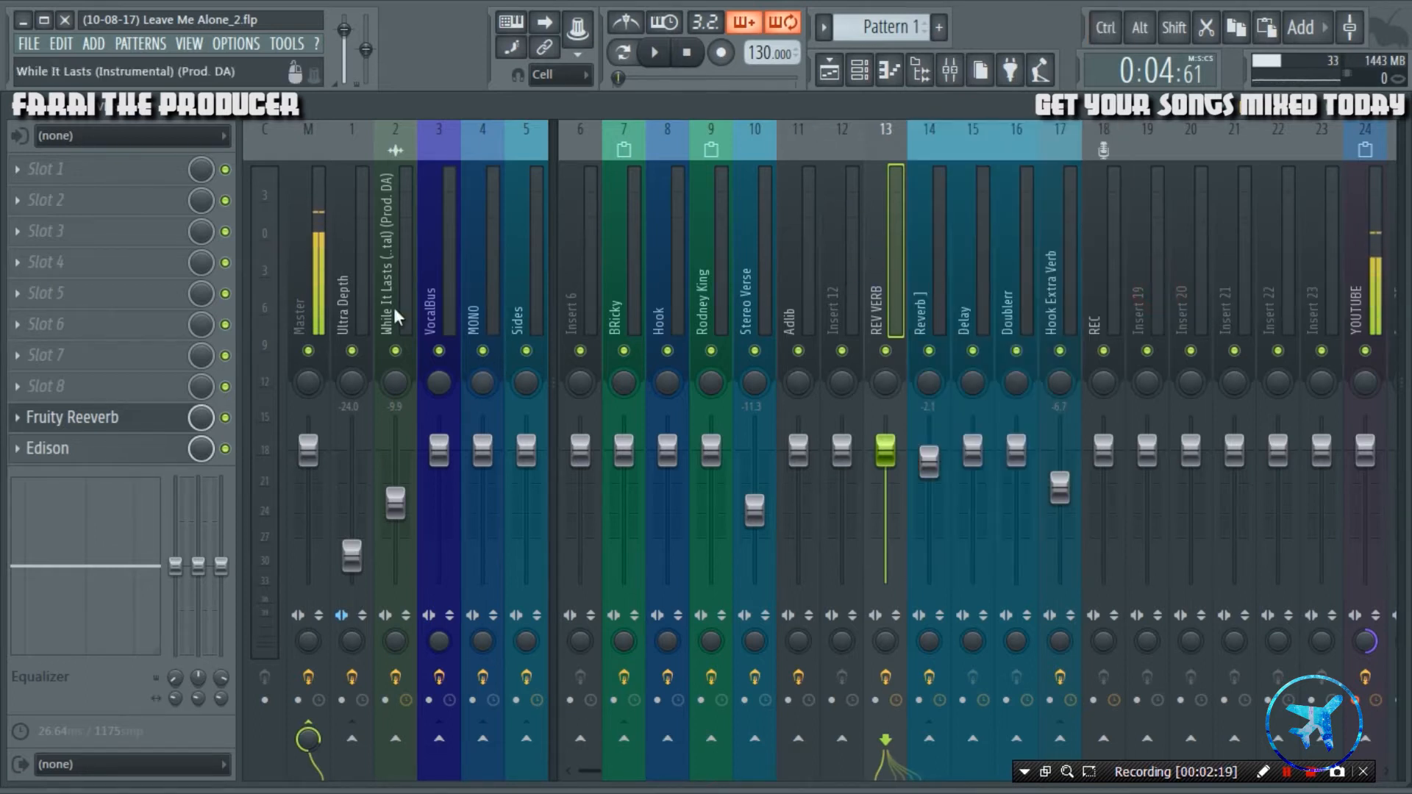
Open Fruity Reeverb on the REV VERB track, audition the clip briefly and load the Ambiance preset.
click(103, 417)
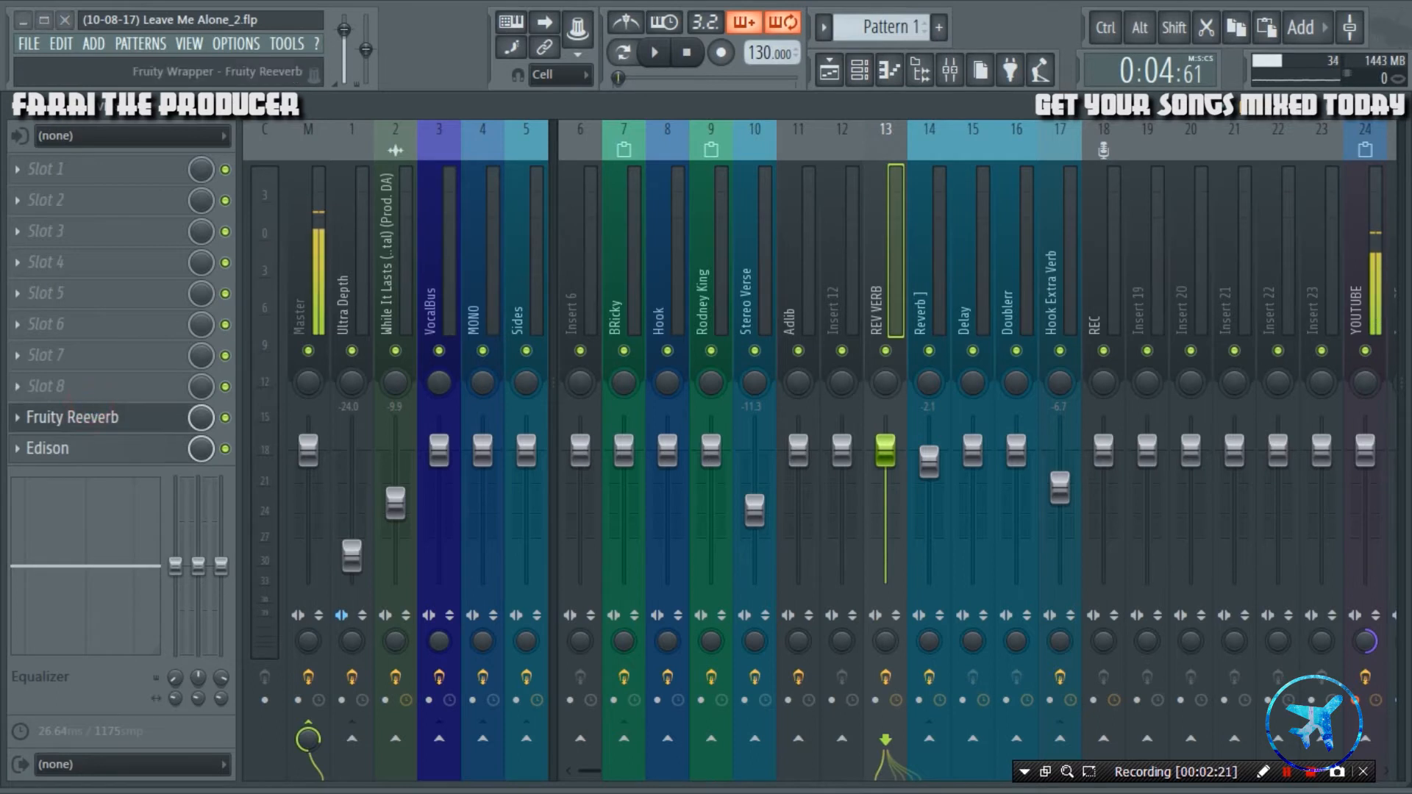
drag(602, 257, 518, 395)
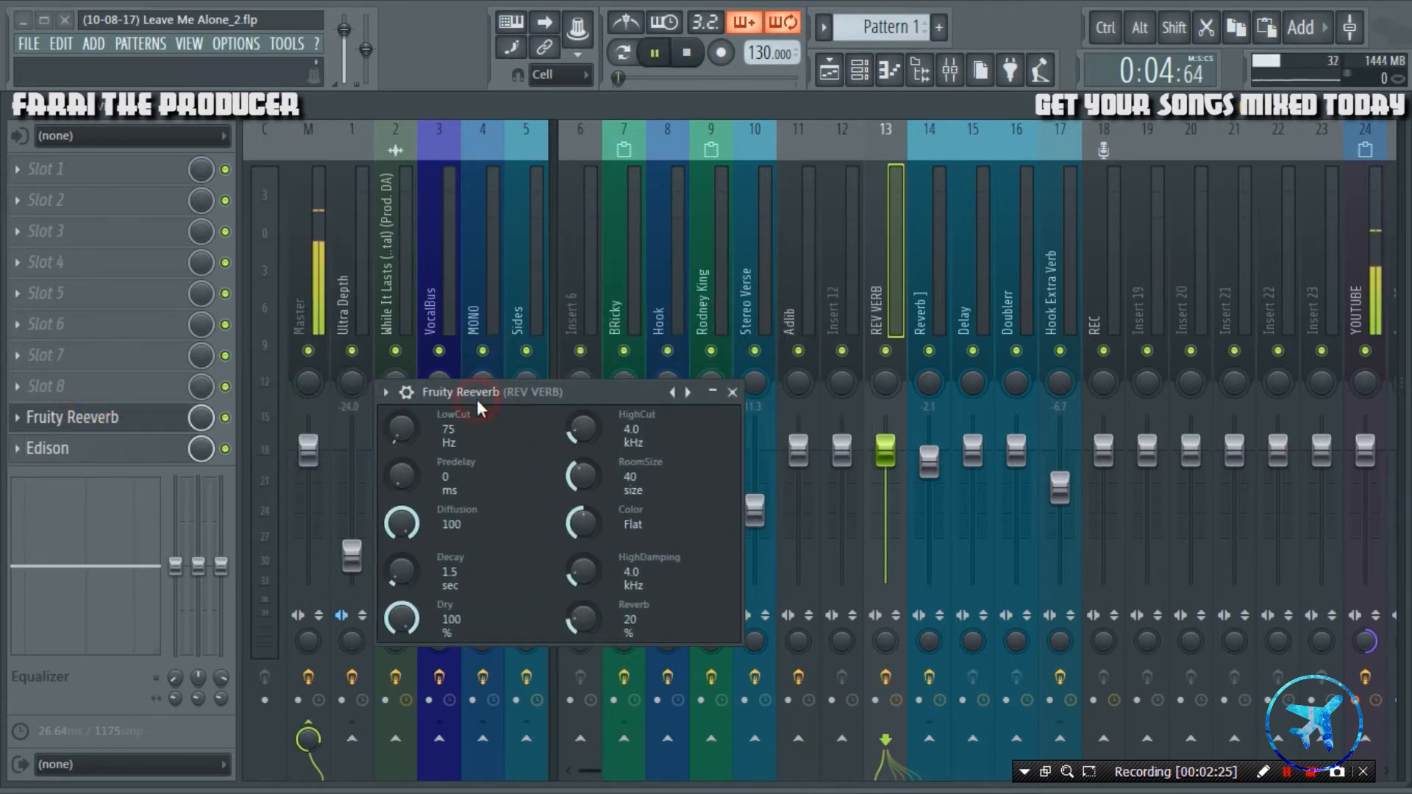
key(space)
key(space)
click(385, 392)
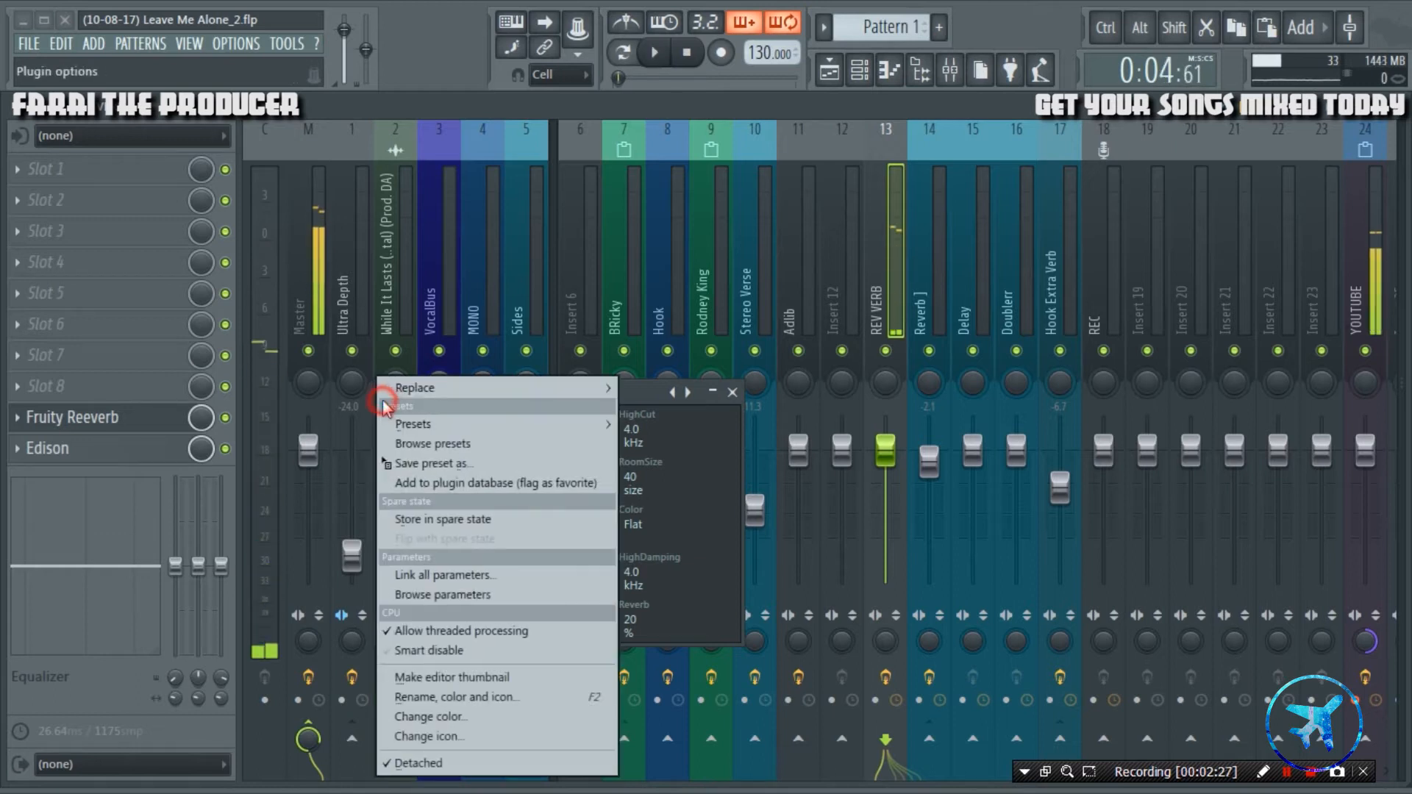
mouse_move(452, 422)
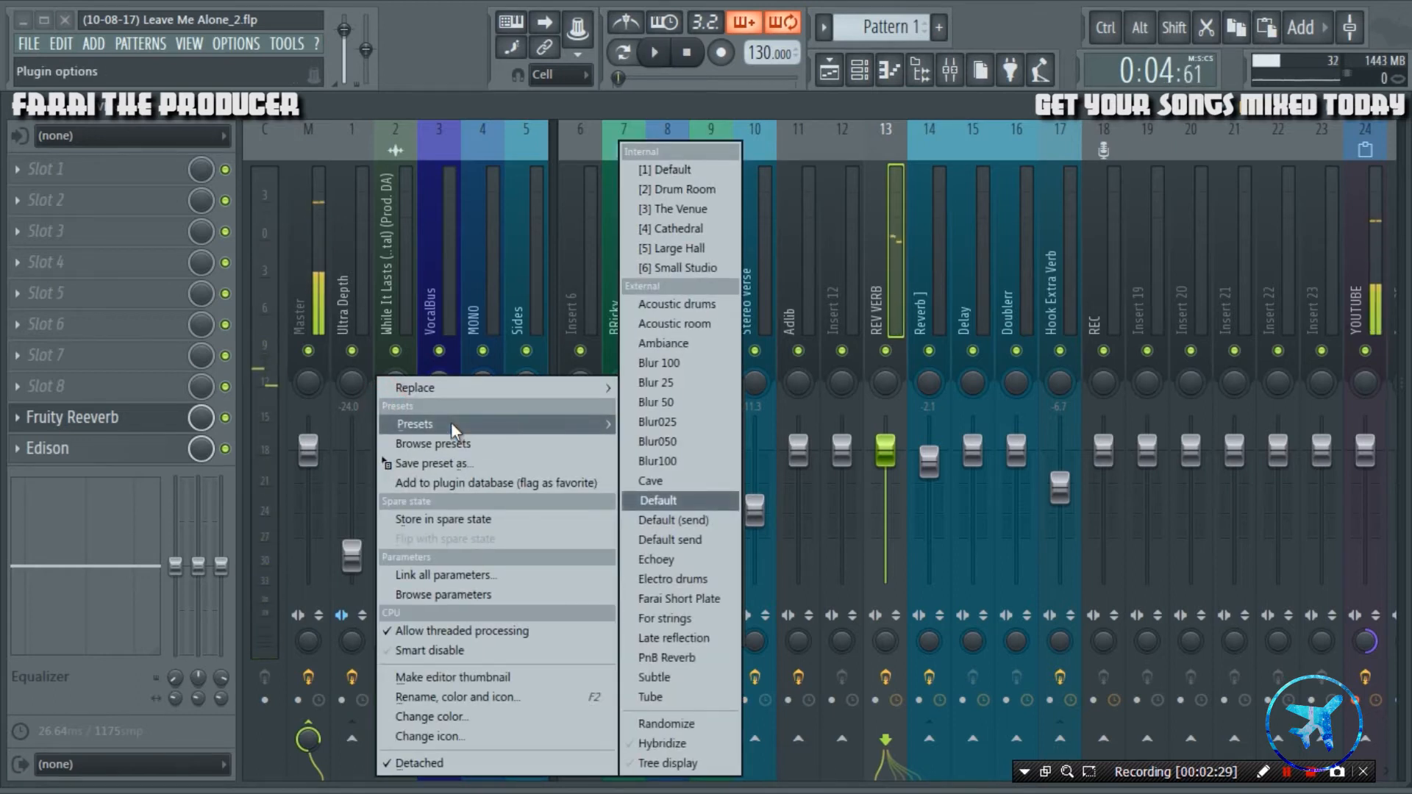
click(673, 344)
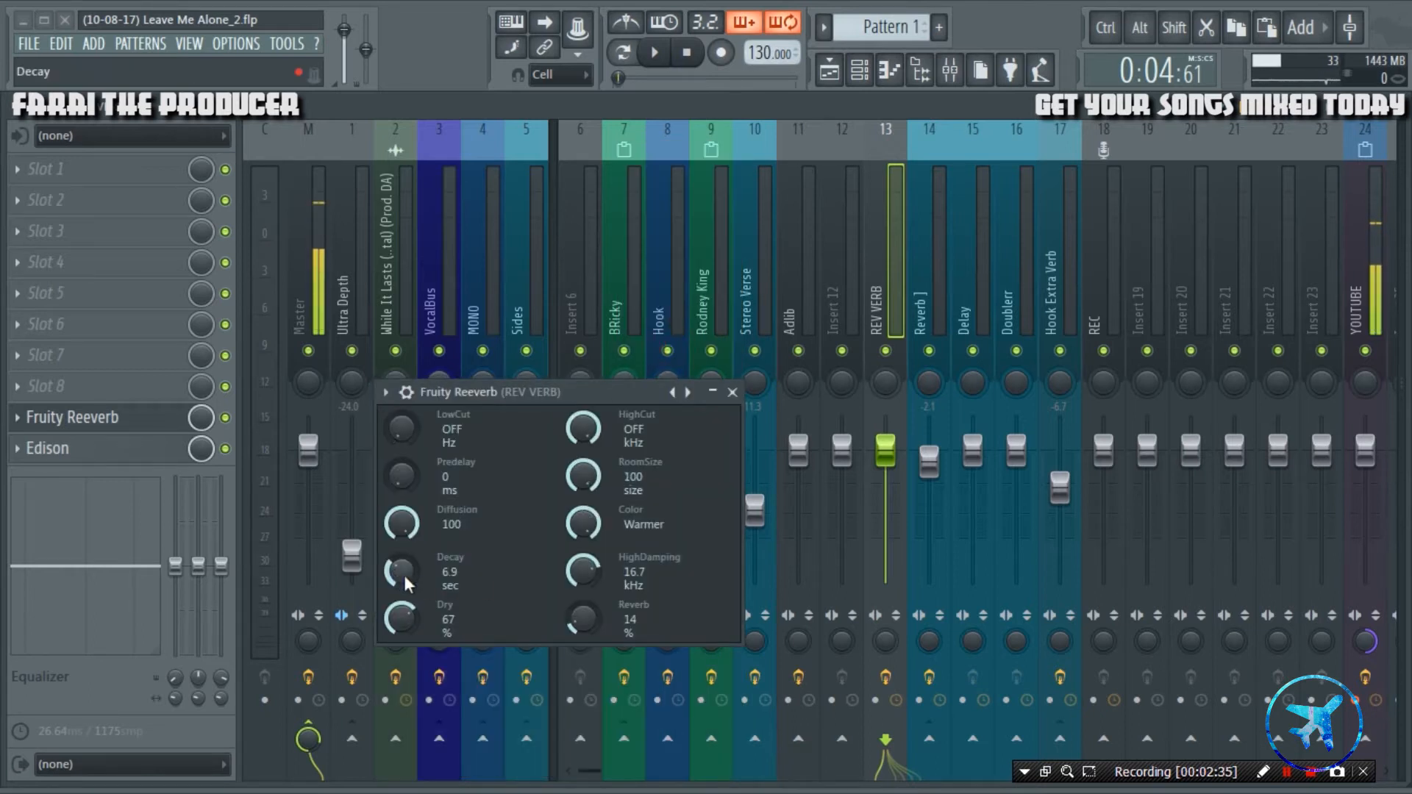
Set Fruity Reeverb's Reverb level to 81% and Dry level to 40% while auditioning the vocal slice.
key(space)
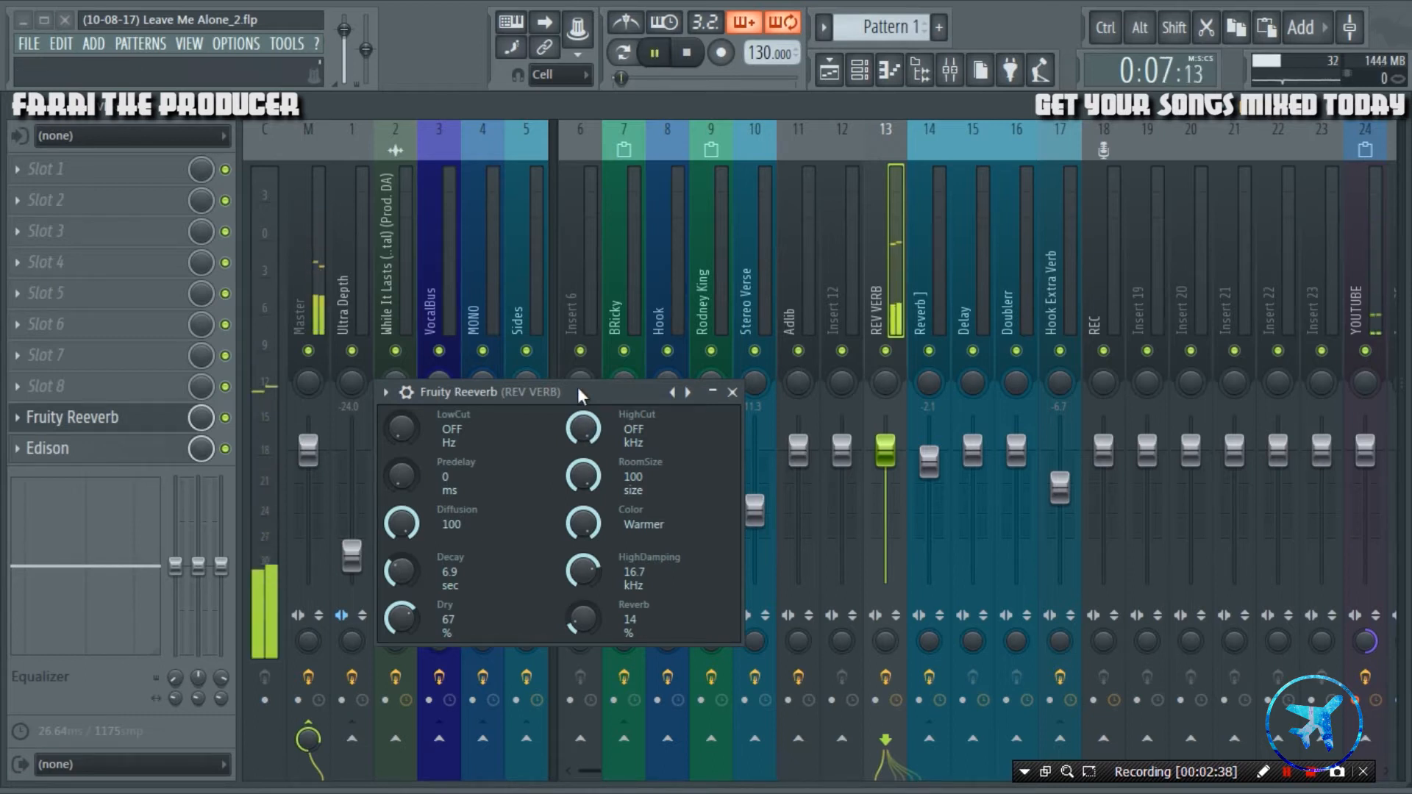
drag(585, 618, 585, 551)
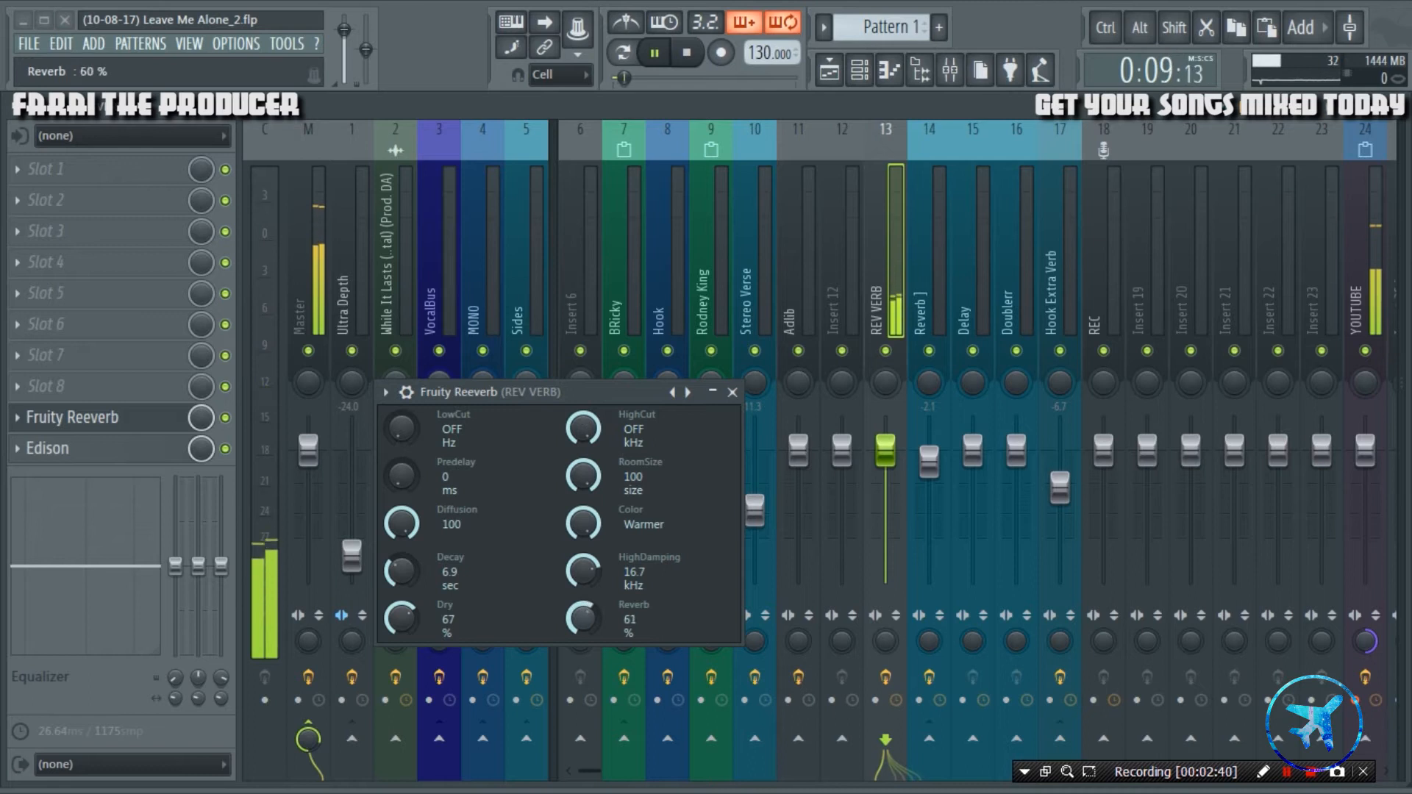
drag(401, 618, 401, 634)
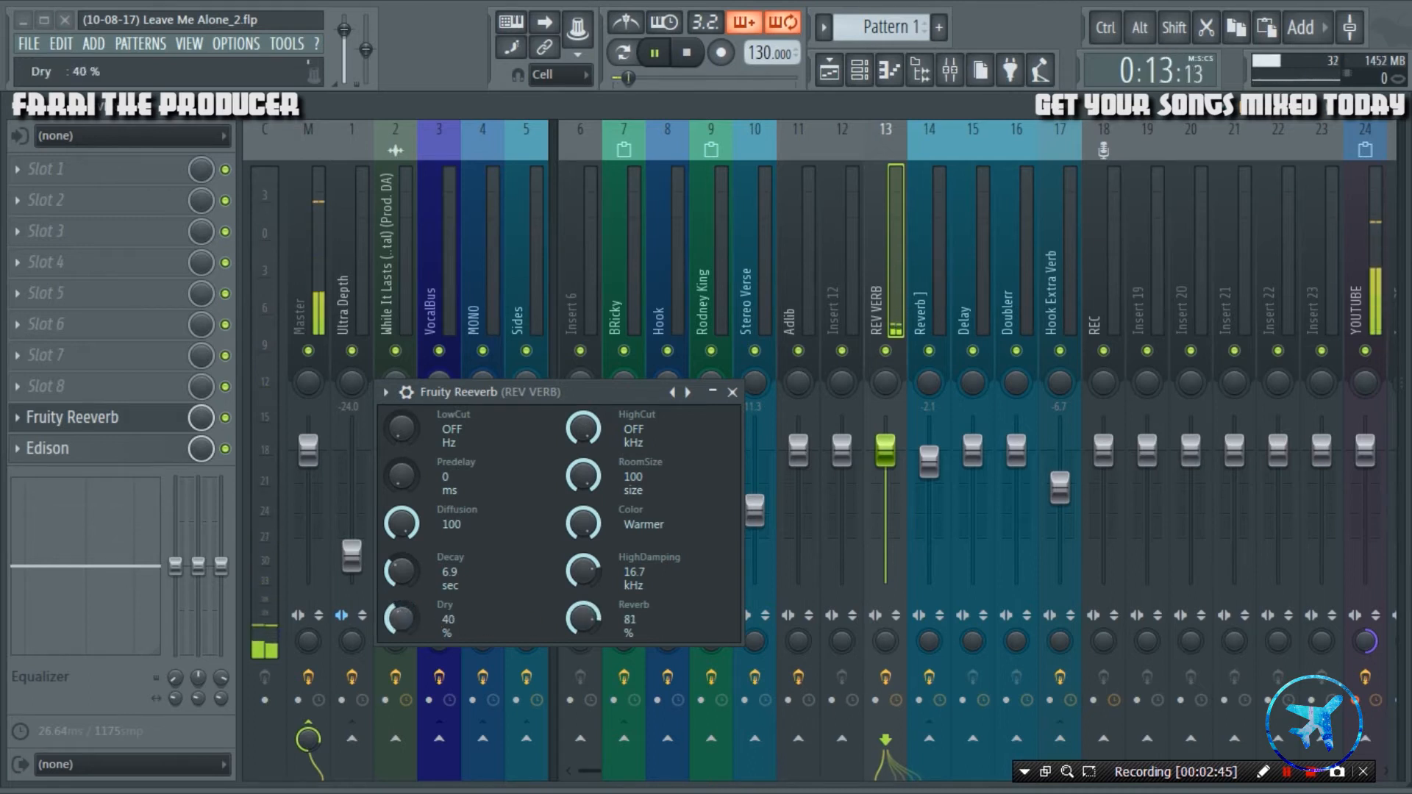
click(491, 402)
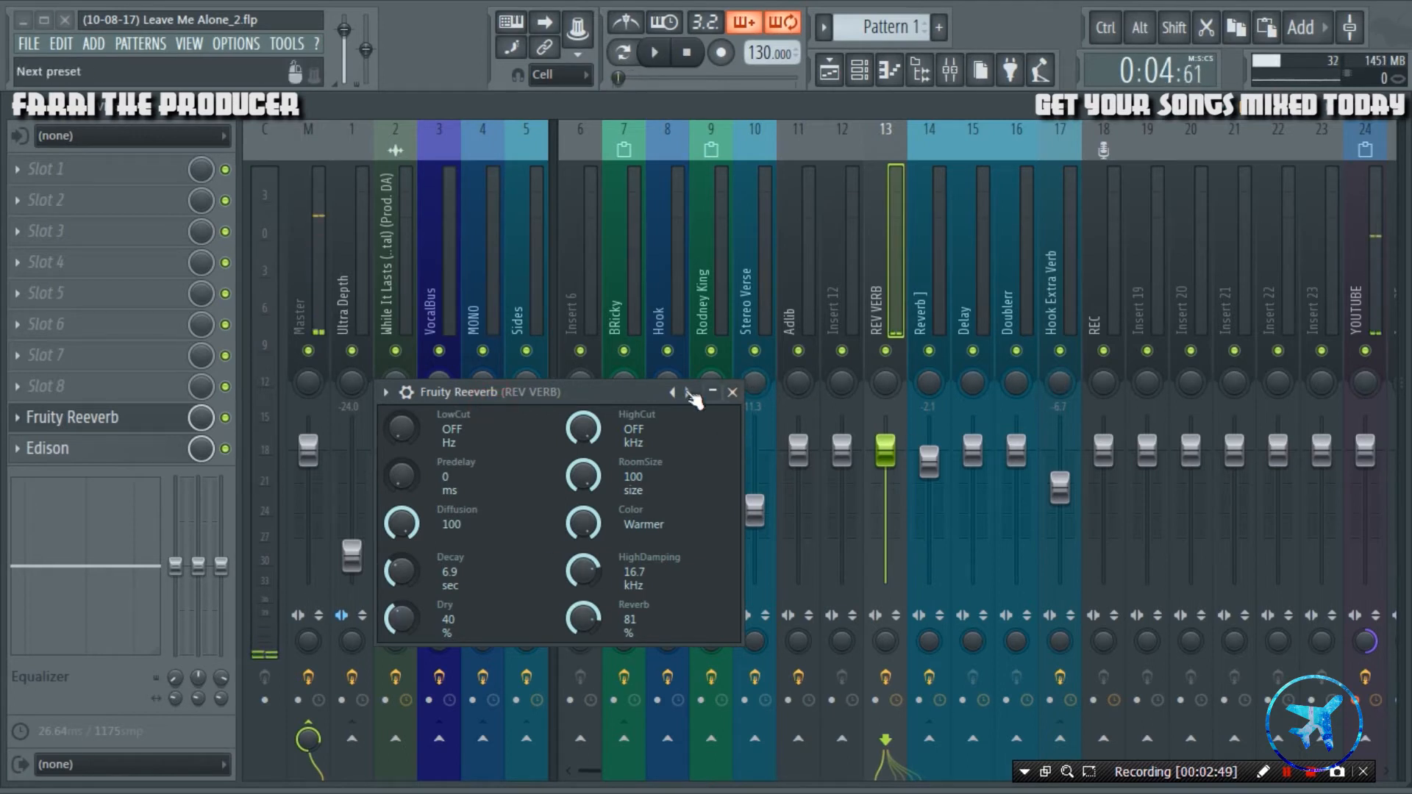
key(space)
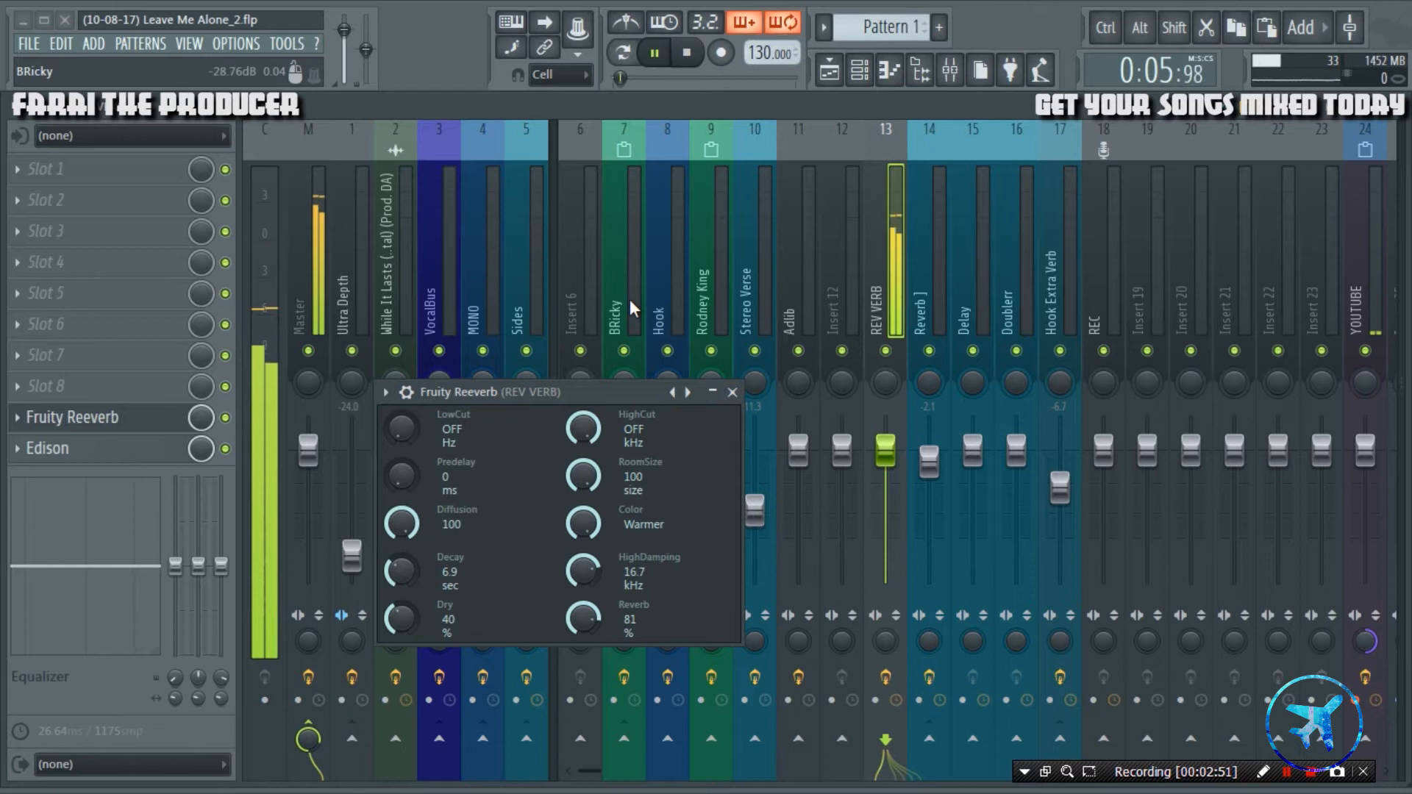
Set Fruity Reeverb's Dry level to 25%, Reverb level to 67% and Predelay to 2 ms while auditioning the vocal slice.
drag(403, 620, 403, 639)
drag(583, 619, 583, 640)
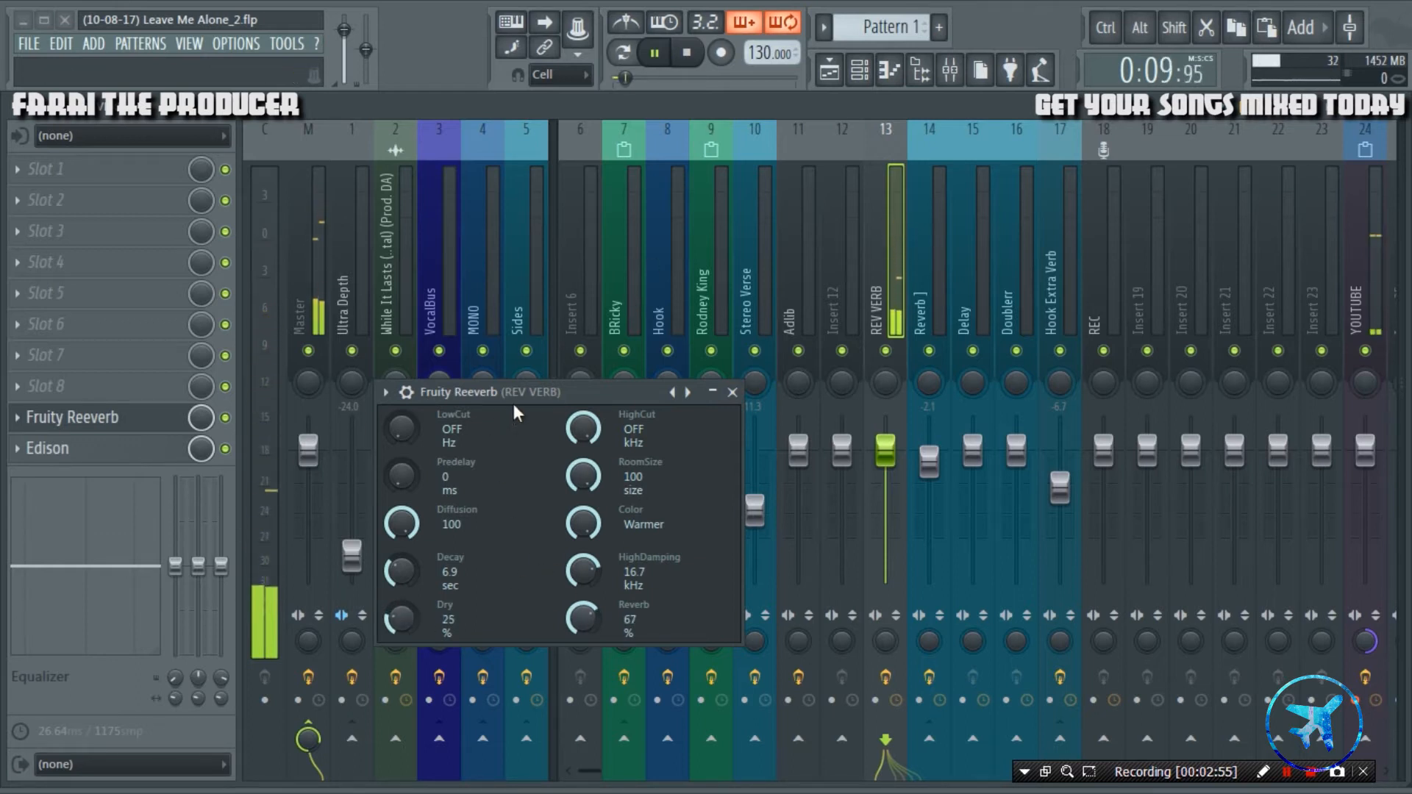
drag(401, 478, 401, 476)
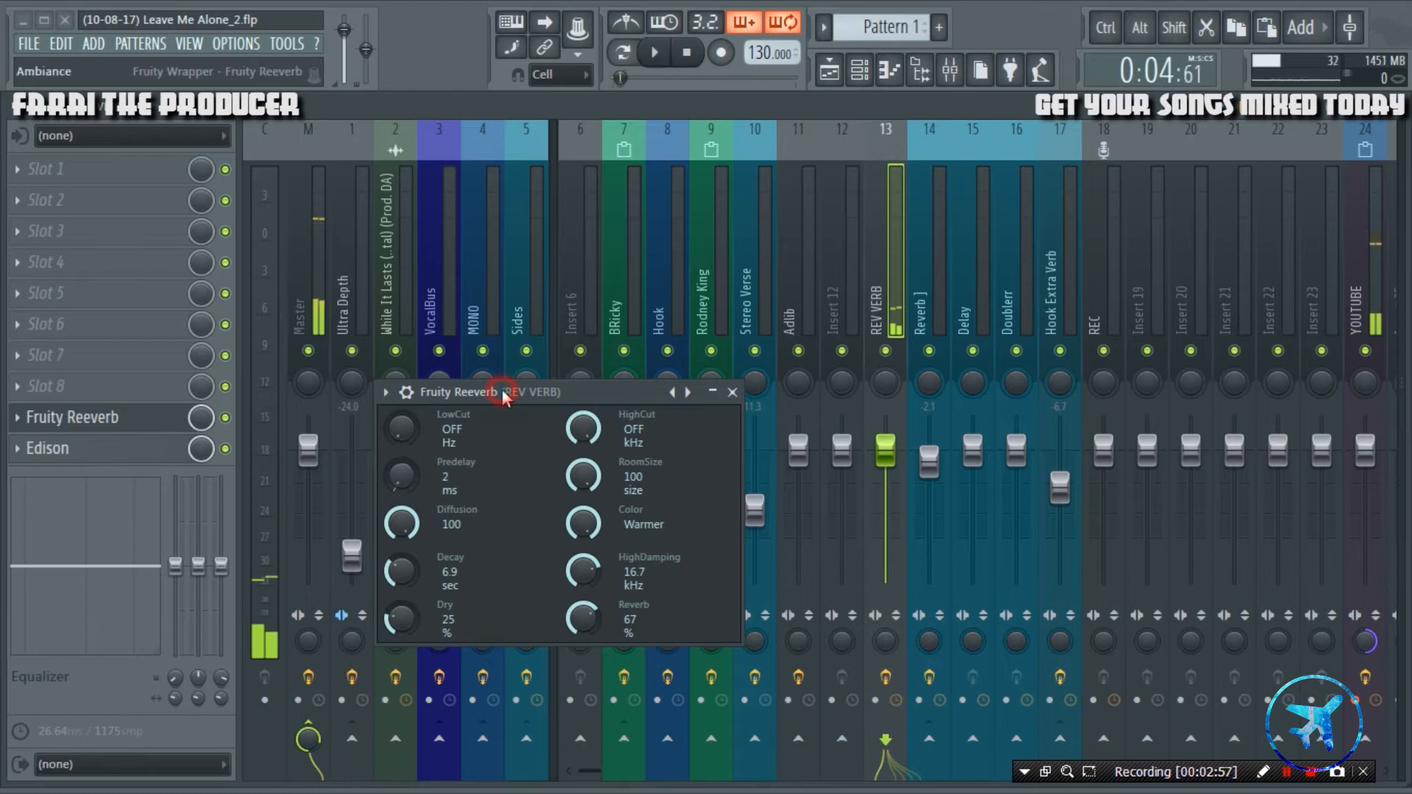
key(space)
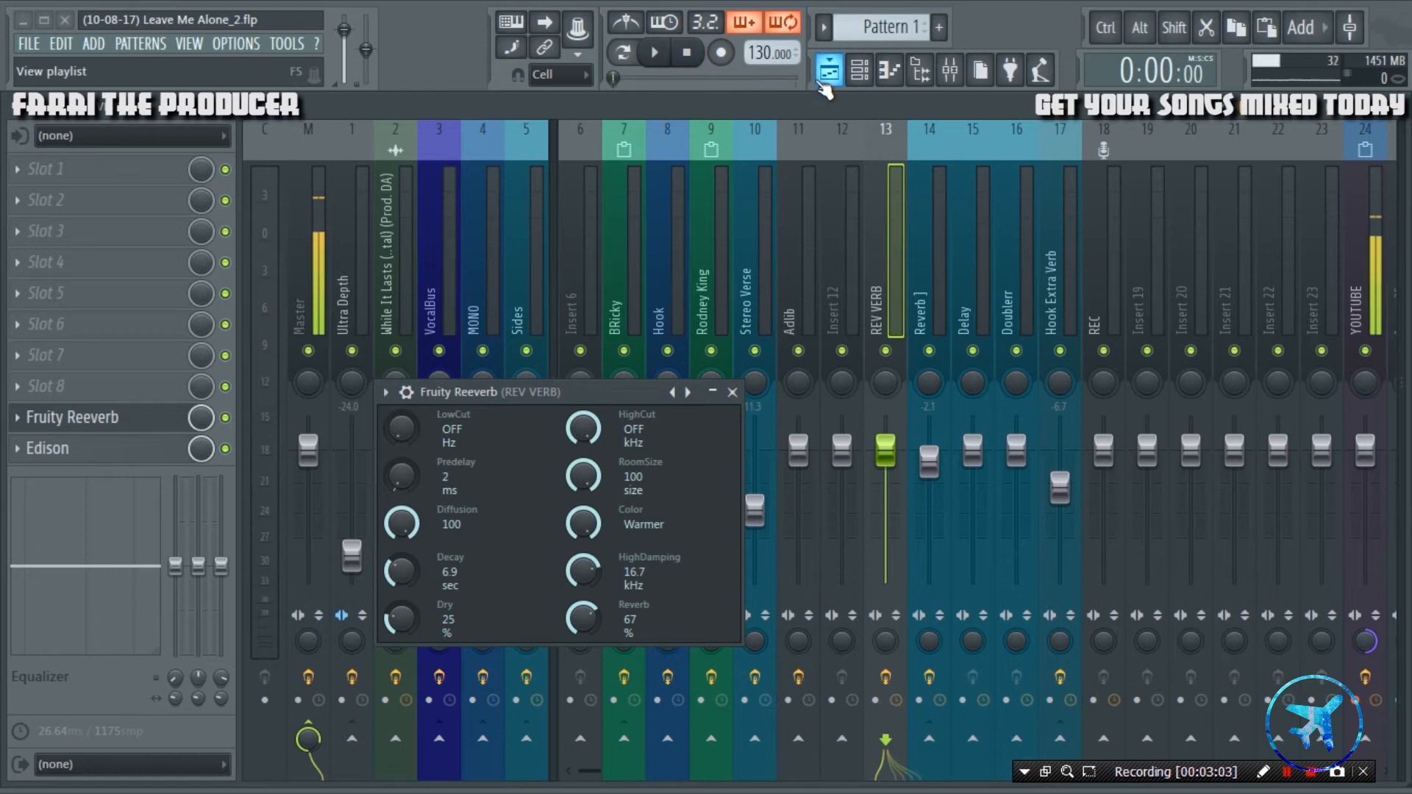
Open Edison on the REV VERB track, arrange the plugin windows over the playlist and arm Edison to record on input.
click(73, 448)
drag(501, 352, 968, 506)
drag(607, 386, 384, 511)
click(830, 71)
click(920, 542)
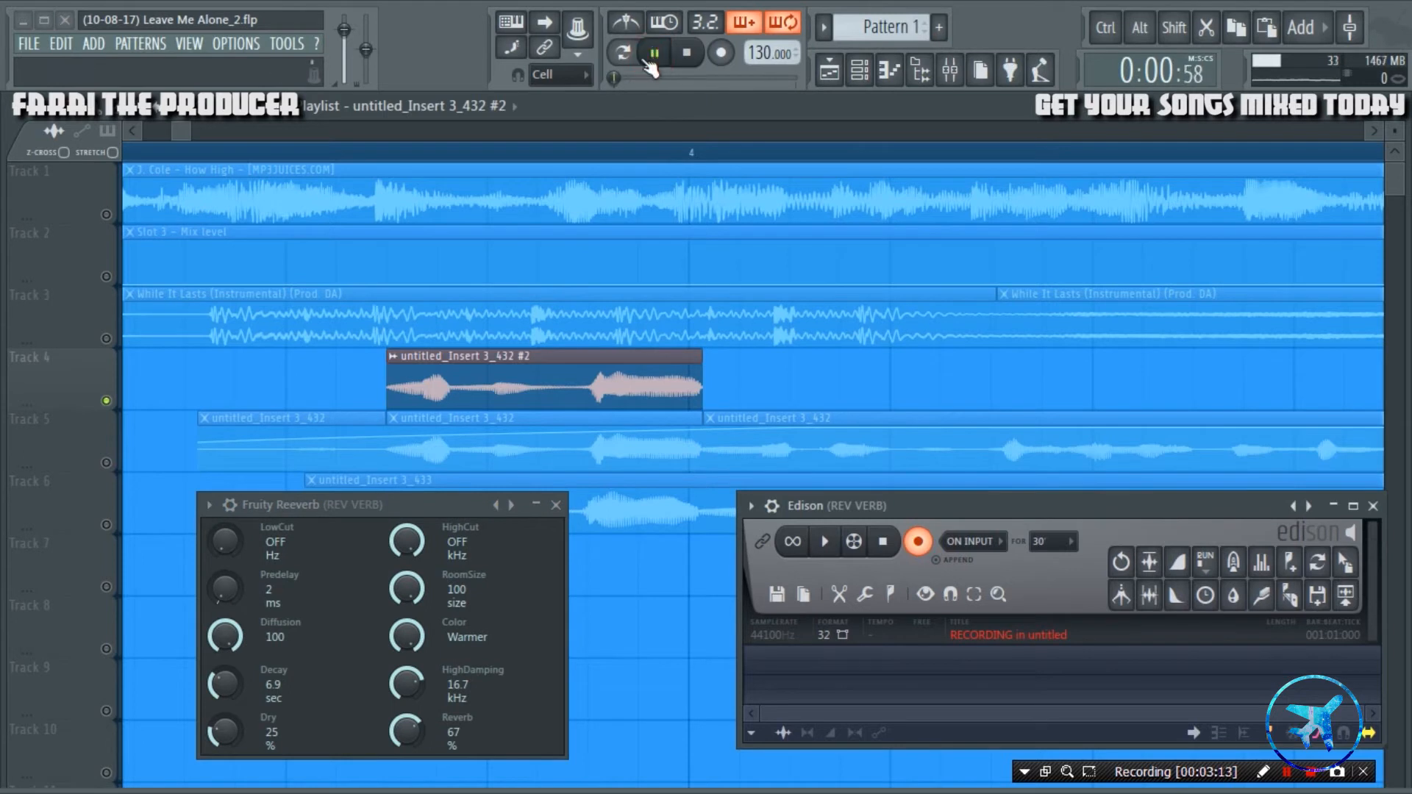
Record the Track 4 vocal slice with its reverb tail into Edison from just before the slice, and stop recording and playback.
click(312, 149)
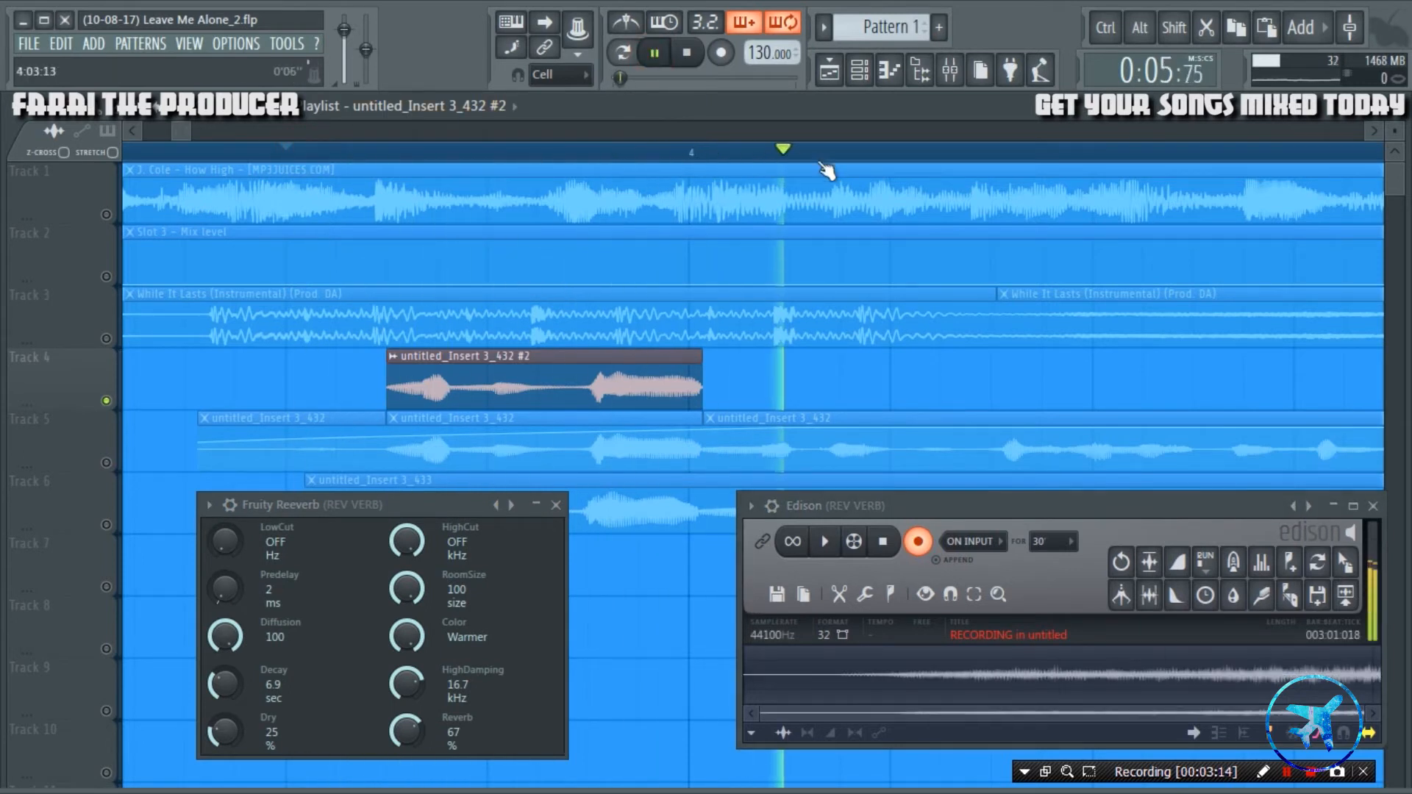
scroll(678, 153, down, 3)
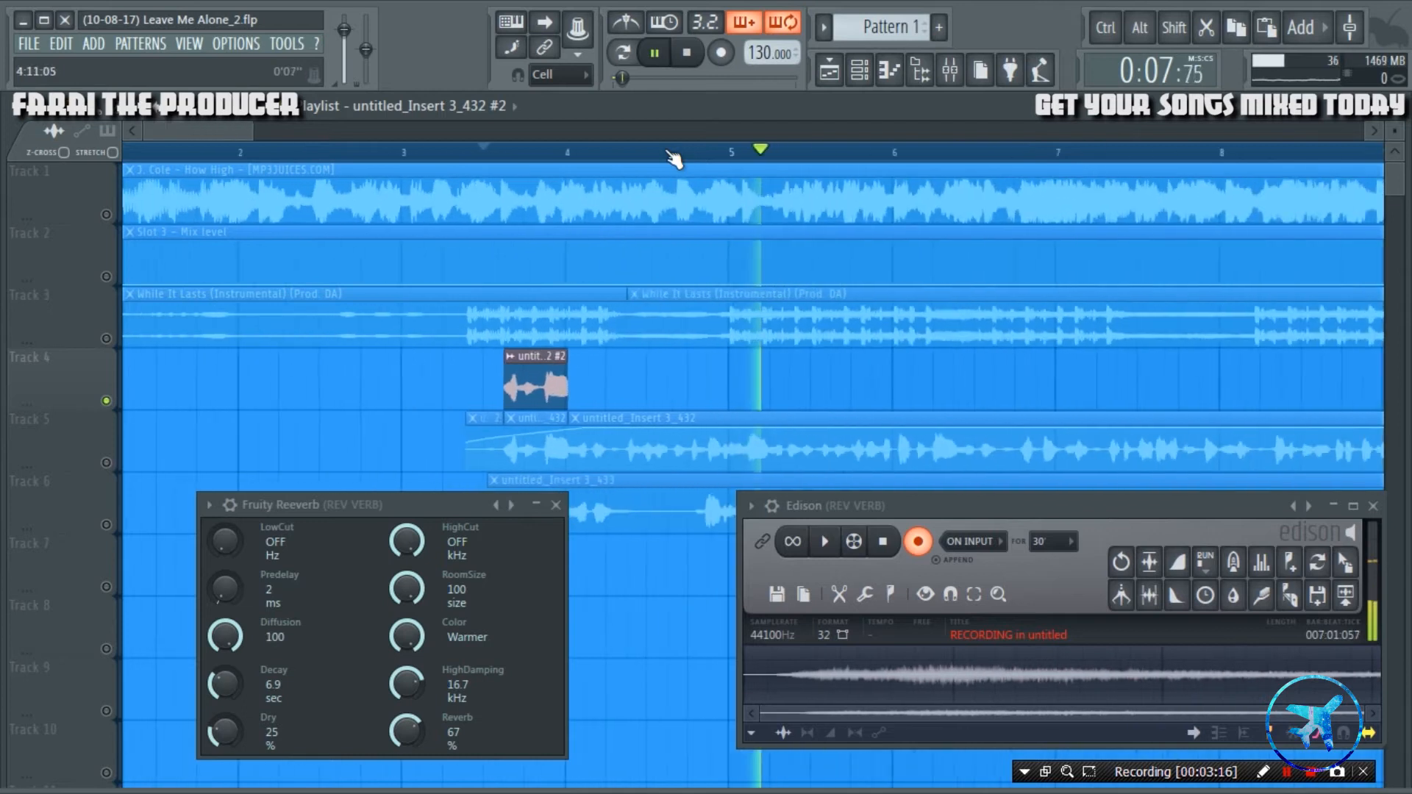
click(918, 542)
key(space)
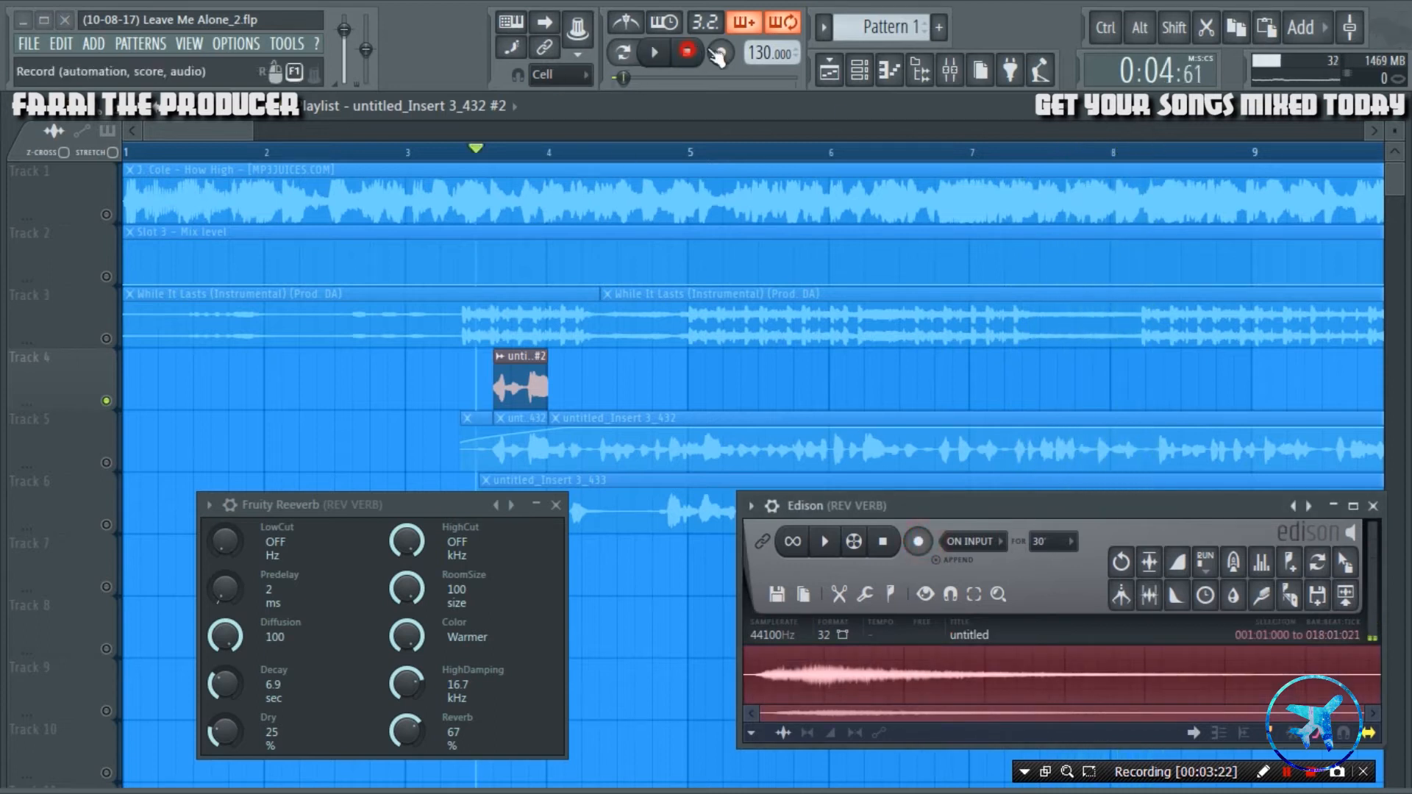
Insert an empty playlist track at Track 4 and place the Edison recording on it as an audio clip.
right_click(66, 361)
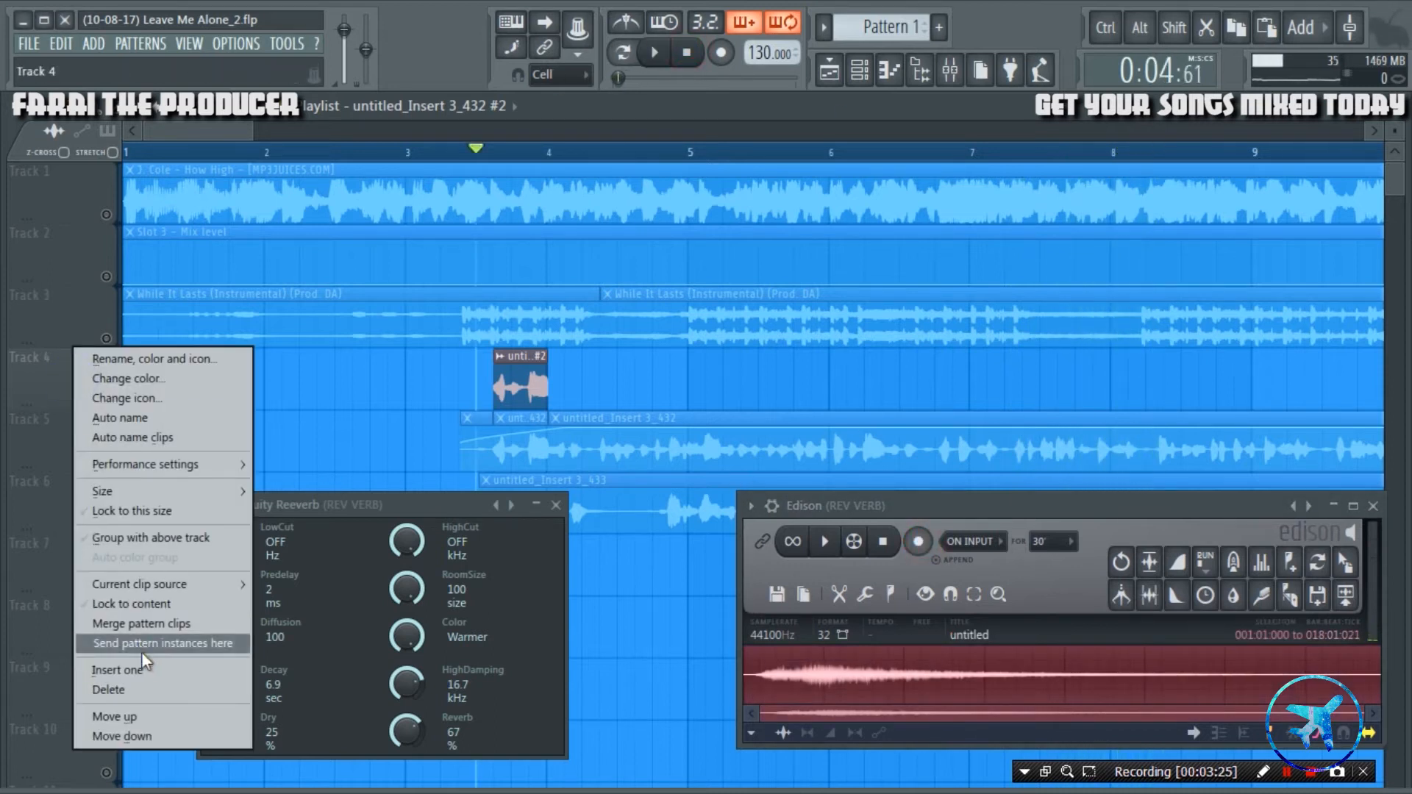
click(147, 666)
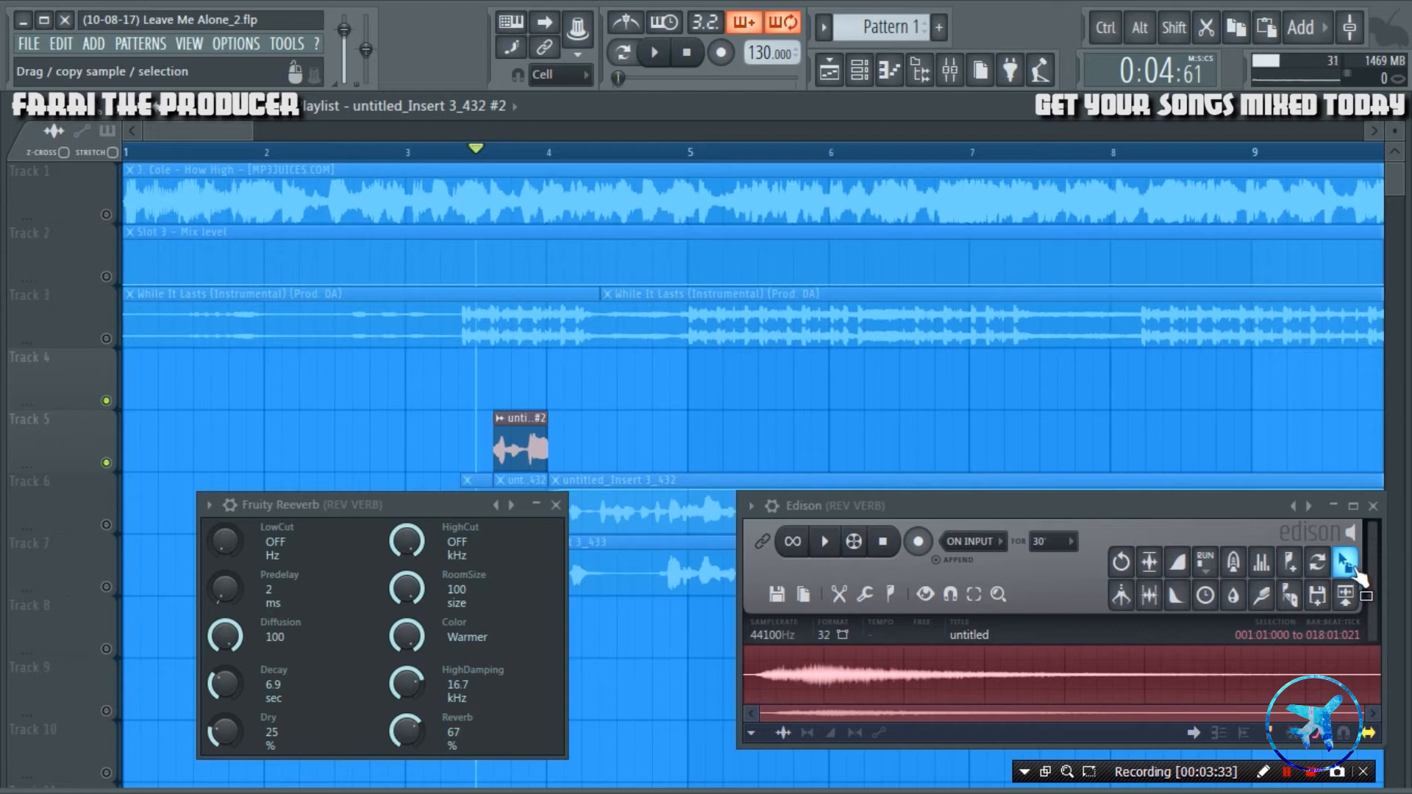
drag(1347, 573, 489, 398)
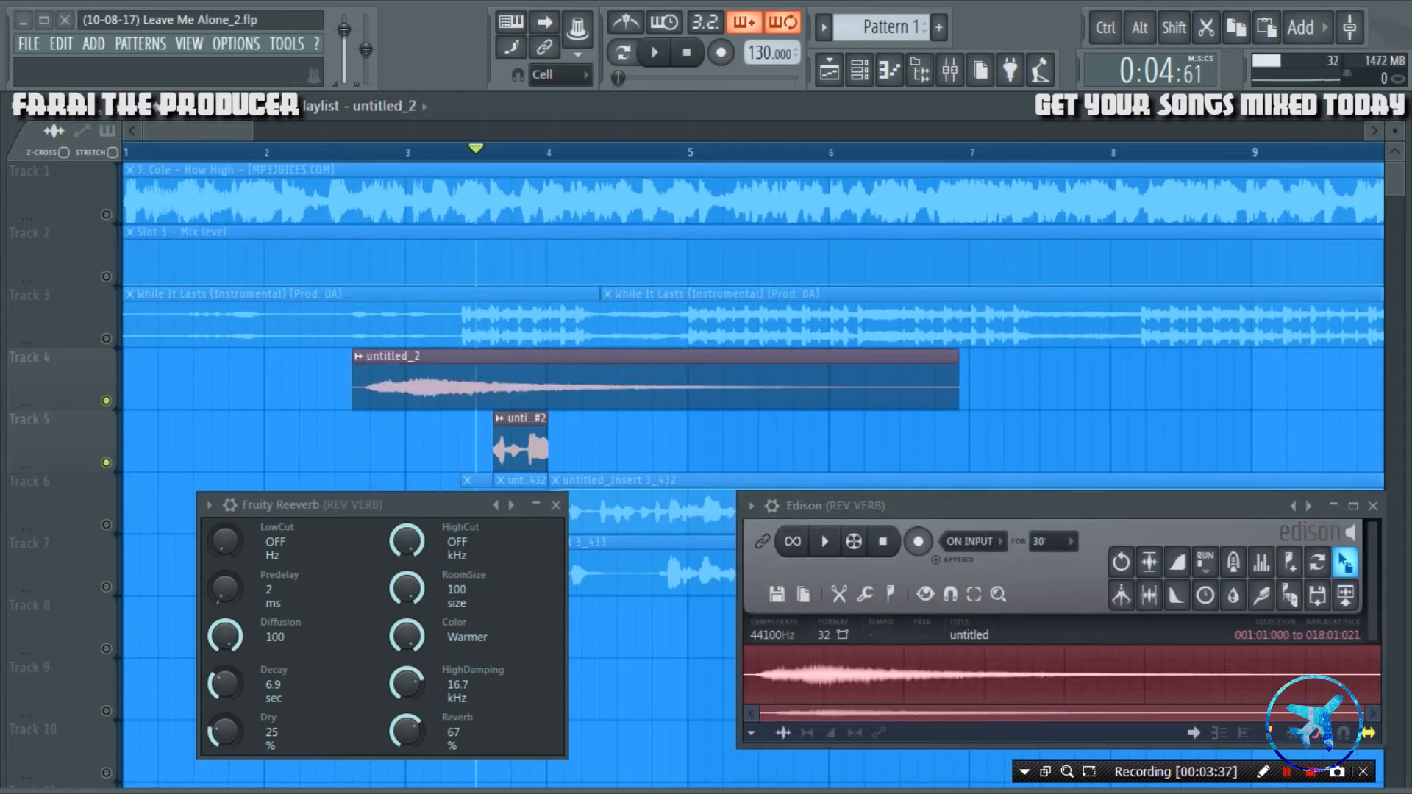
Open the channel settings of the recorded reverb clip and reverse its sample.
double_click(492, 385)
drag(772, 324, 929, 246)
click(983, 483)
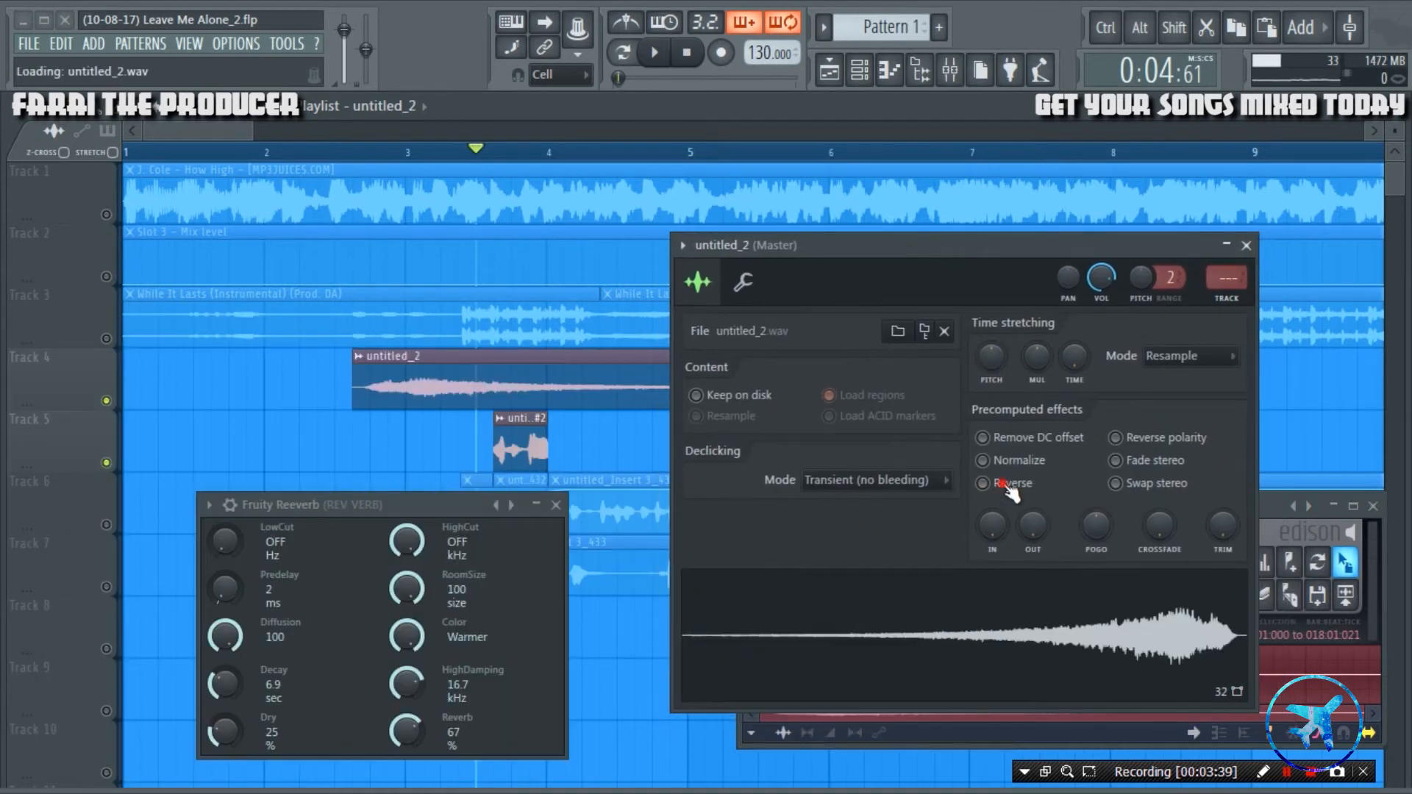
Move the reversed reverb clip on Track 4 to start at bar 1 and end at bar 4, and audition it.
drag(567, 378, 273, 373)
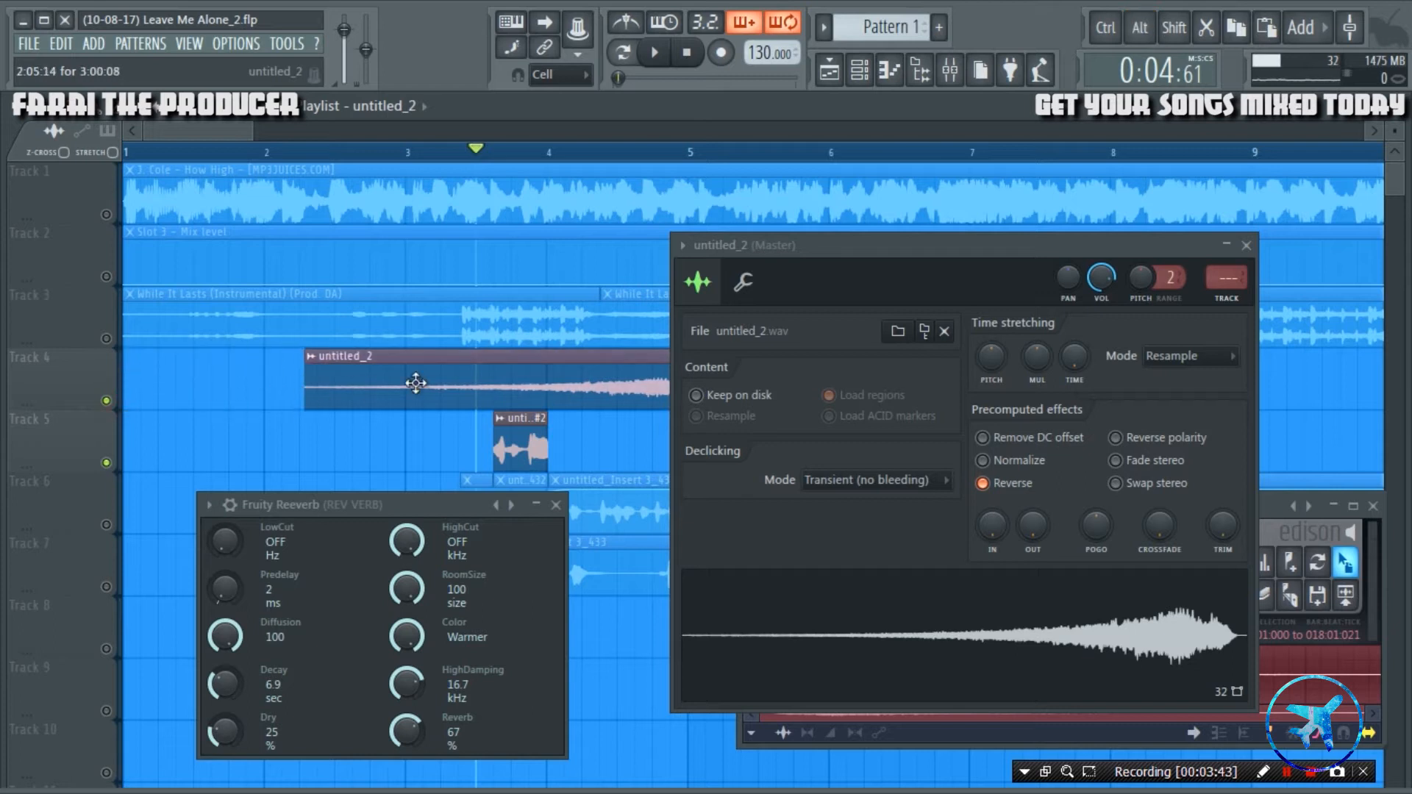
drag(370, 391, 214, 384)
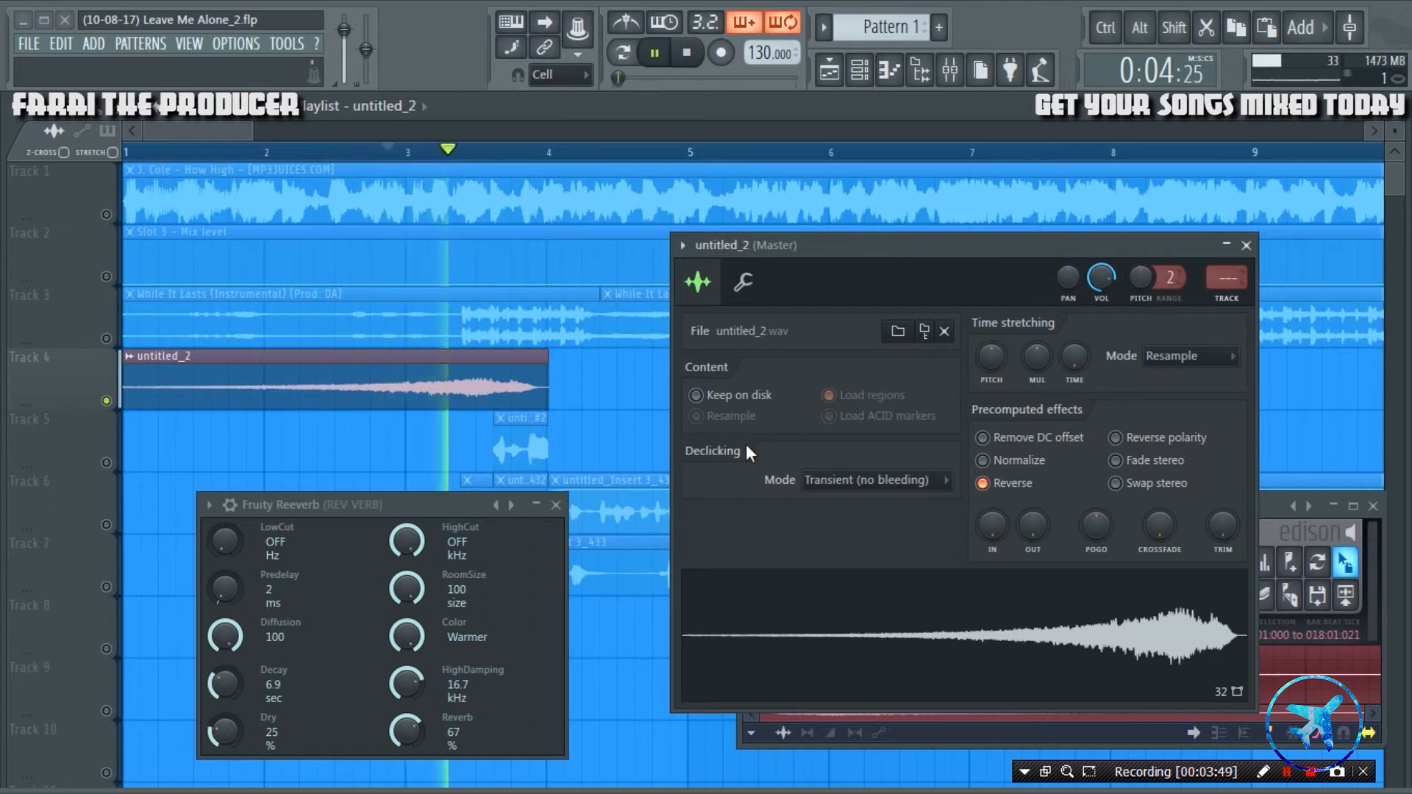
key(space)
Trim the end of the reversed Track 4 clip back to about where the Track 6 vocal begins, auditioning the result.
scroll(515, 360, up, 2)
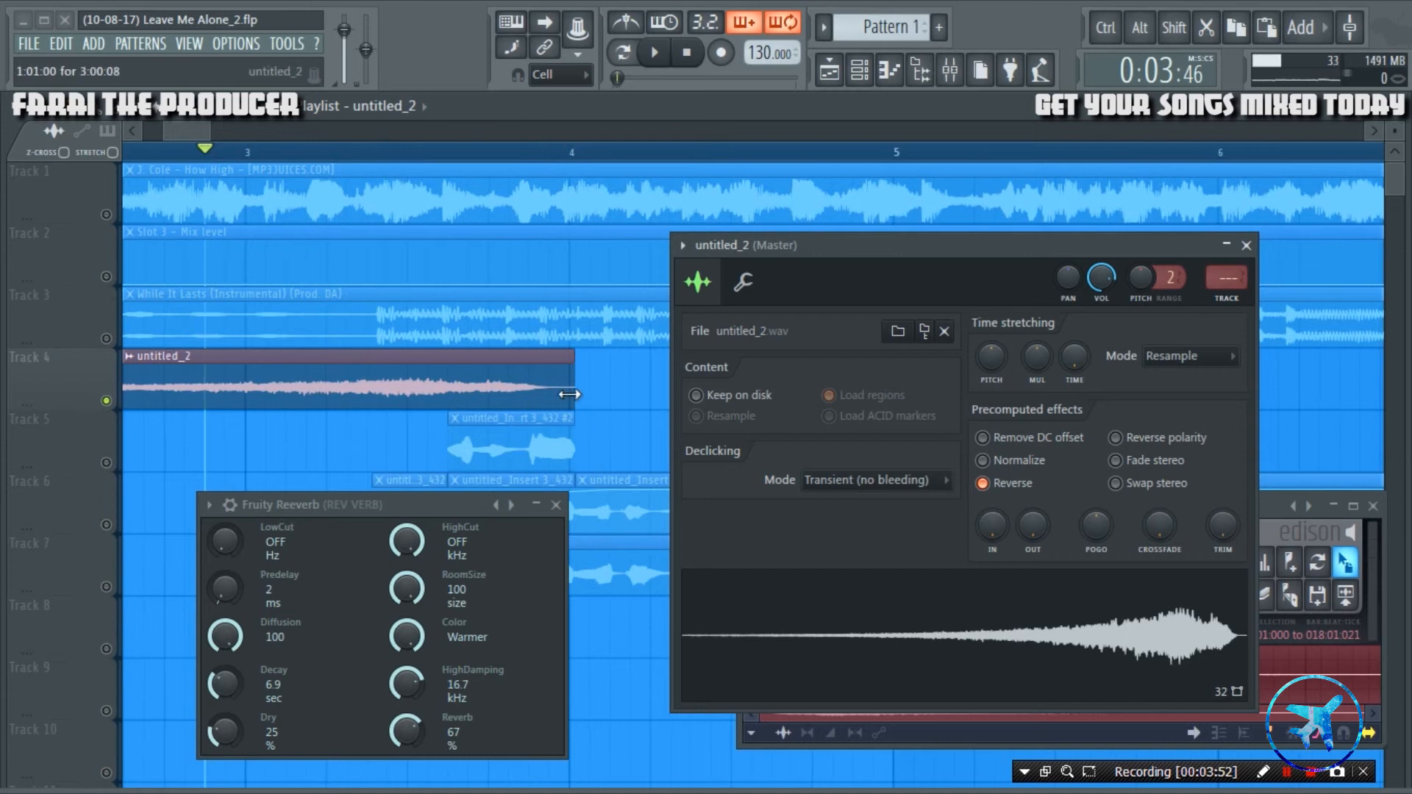
drag(190, 137, 189, 137)
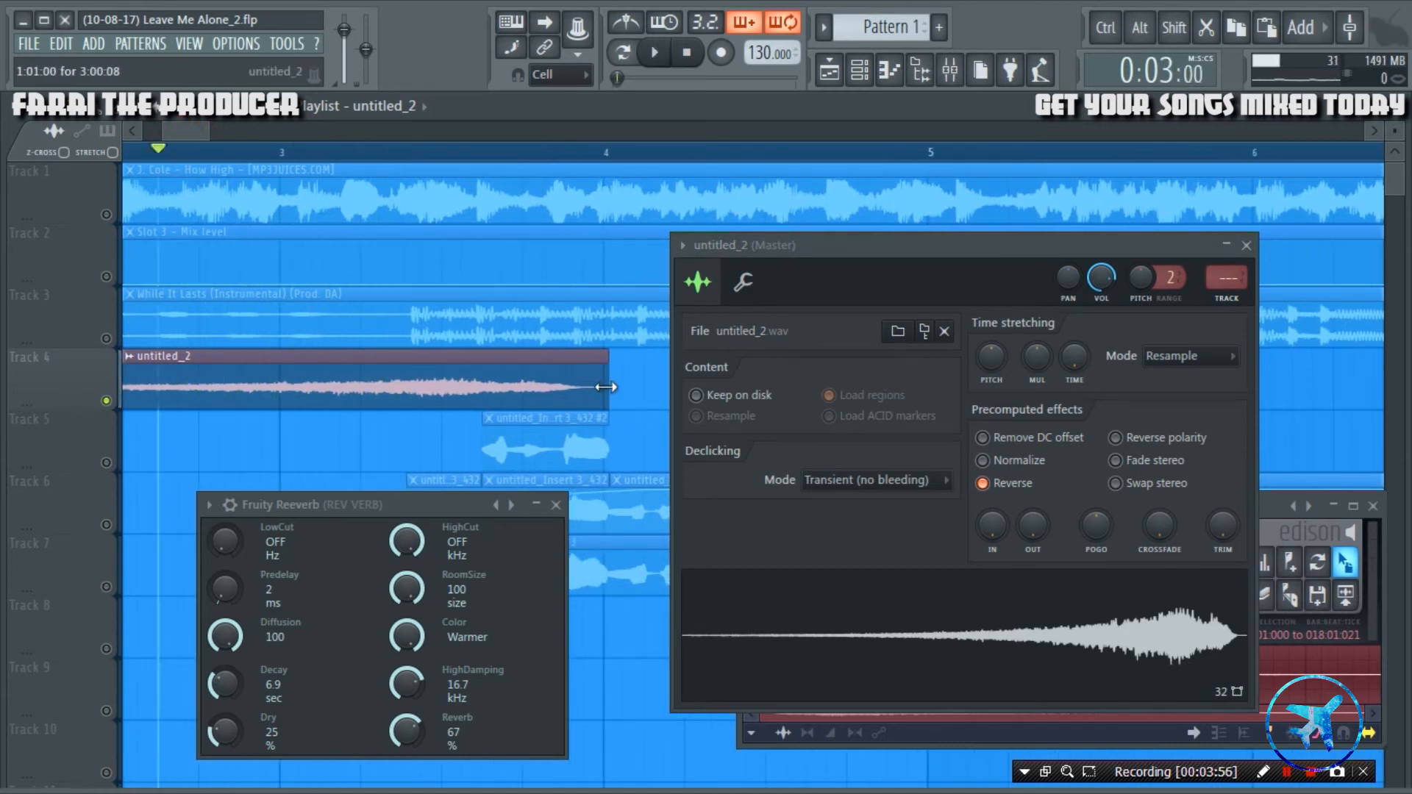
drag(606, 387, 419, 407)
key(space)
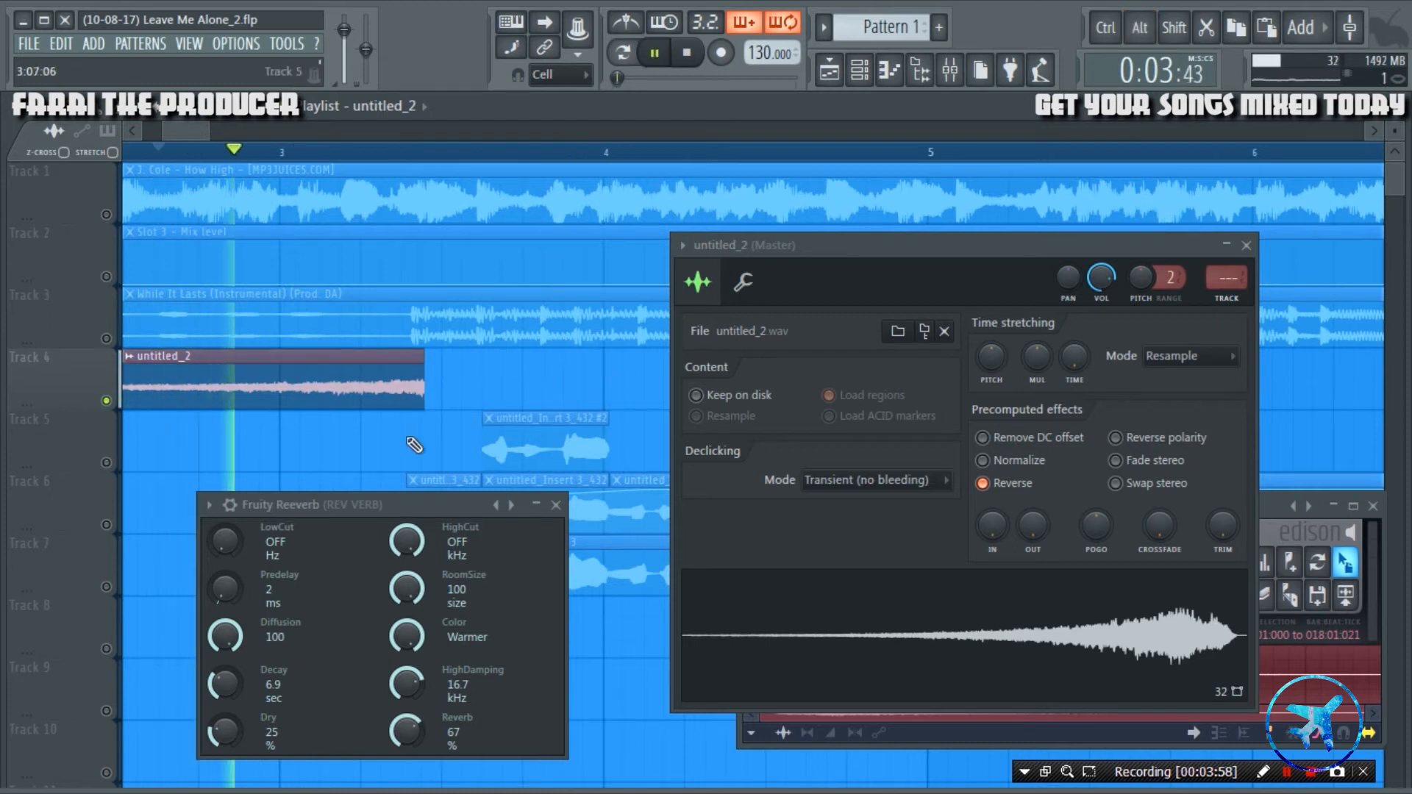
key(space)
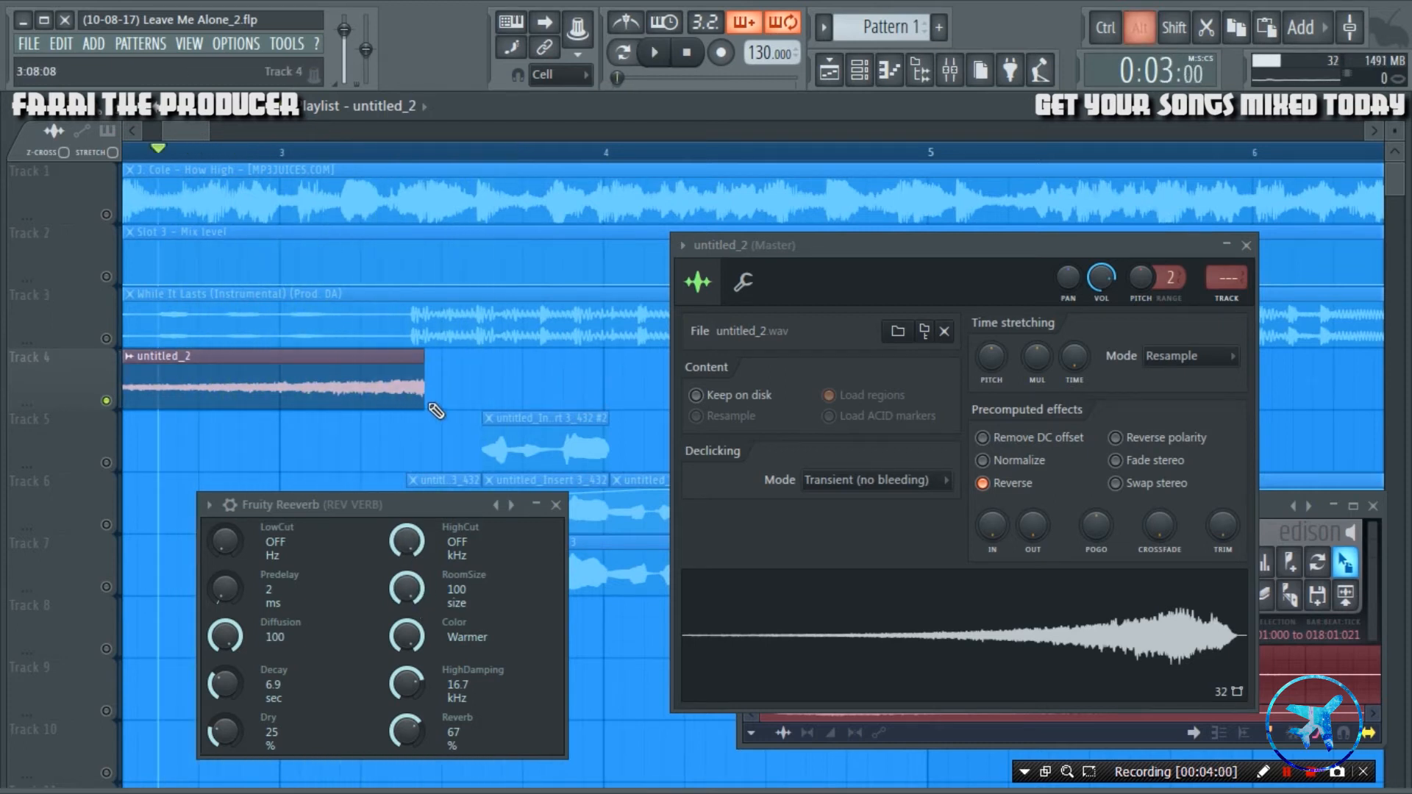
key(space)
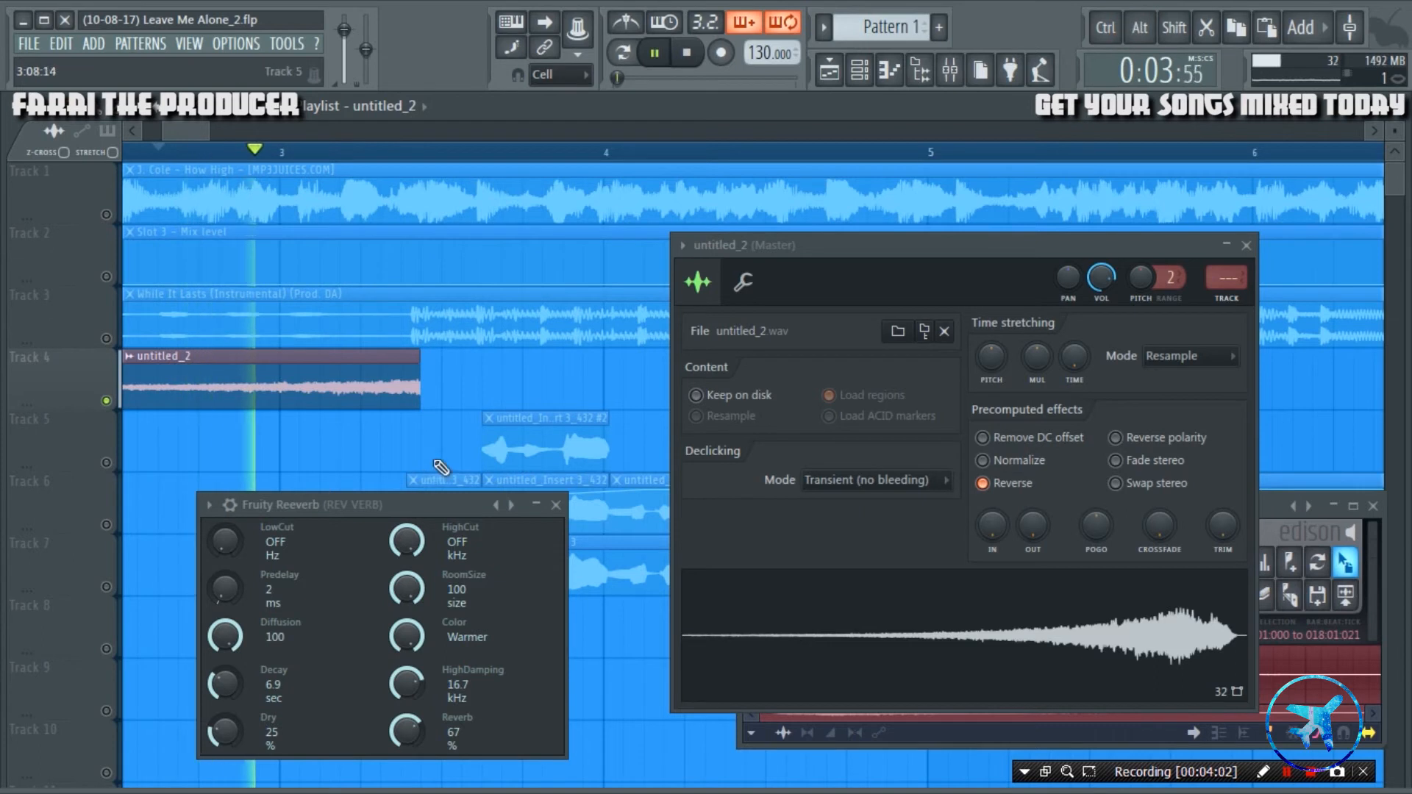
key(space)
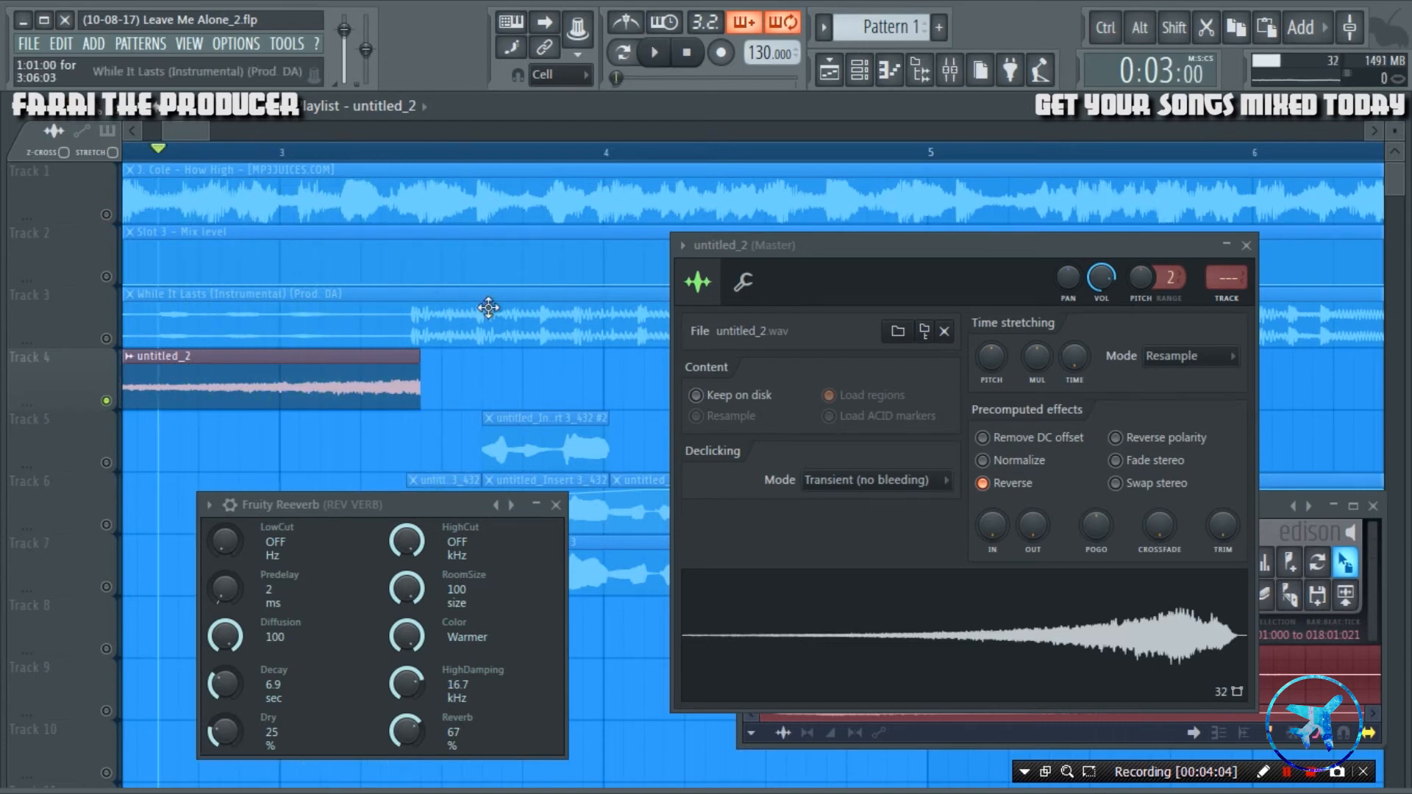
Close Fruity Reeverb and the sample settings, delete the vocal copy on Track 5 and unmute Track 6.
click(557, 505)
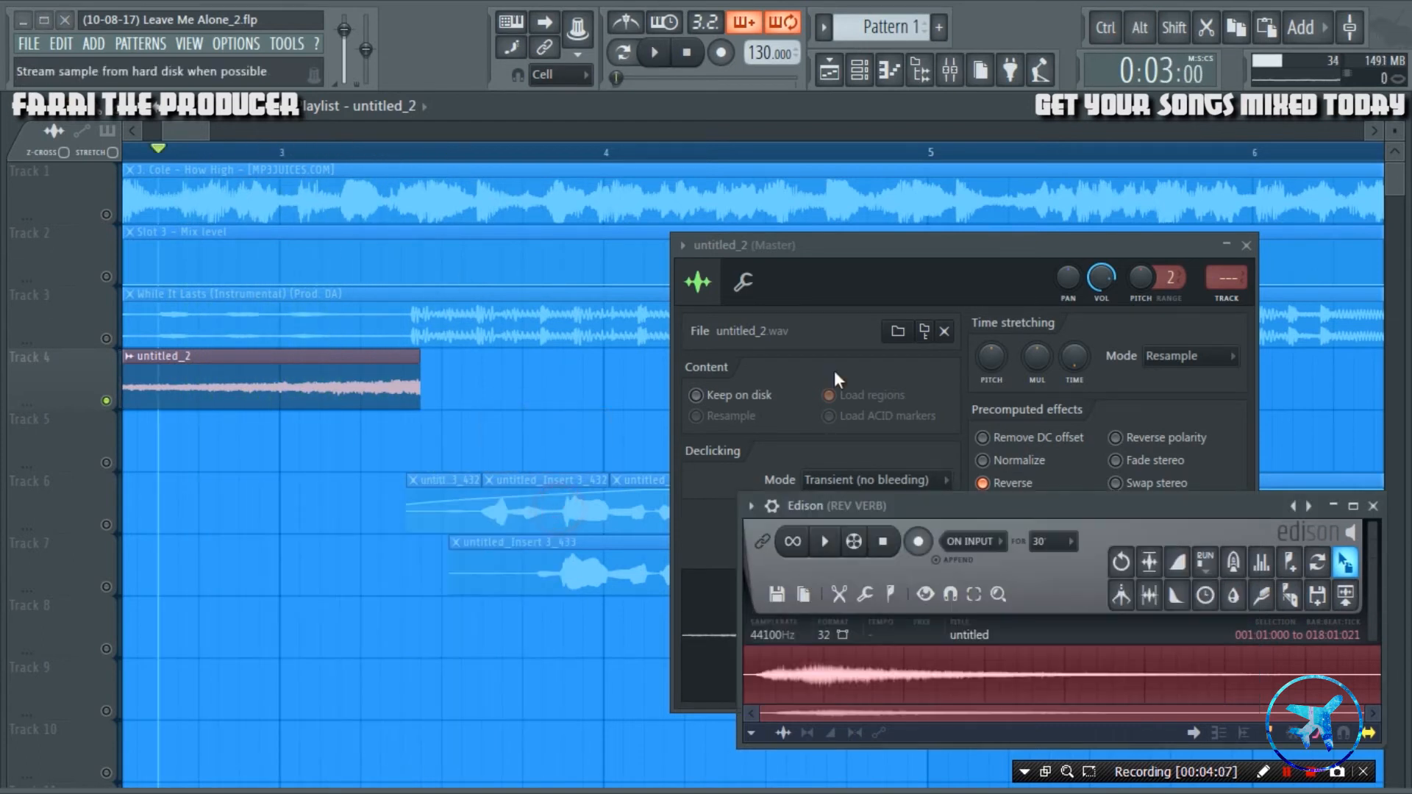
click(1248, 246)
click(108, 525)
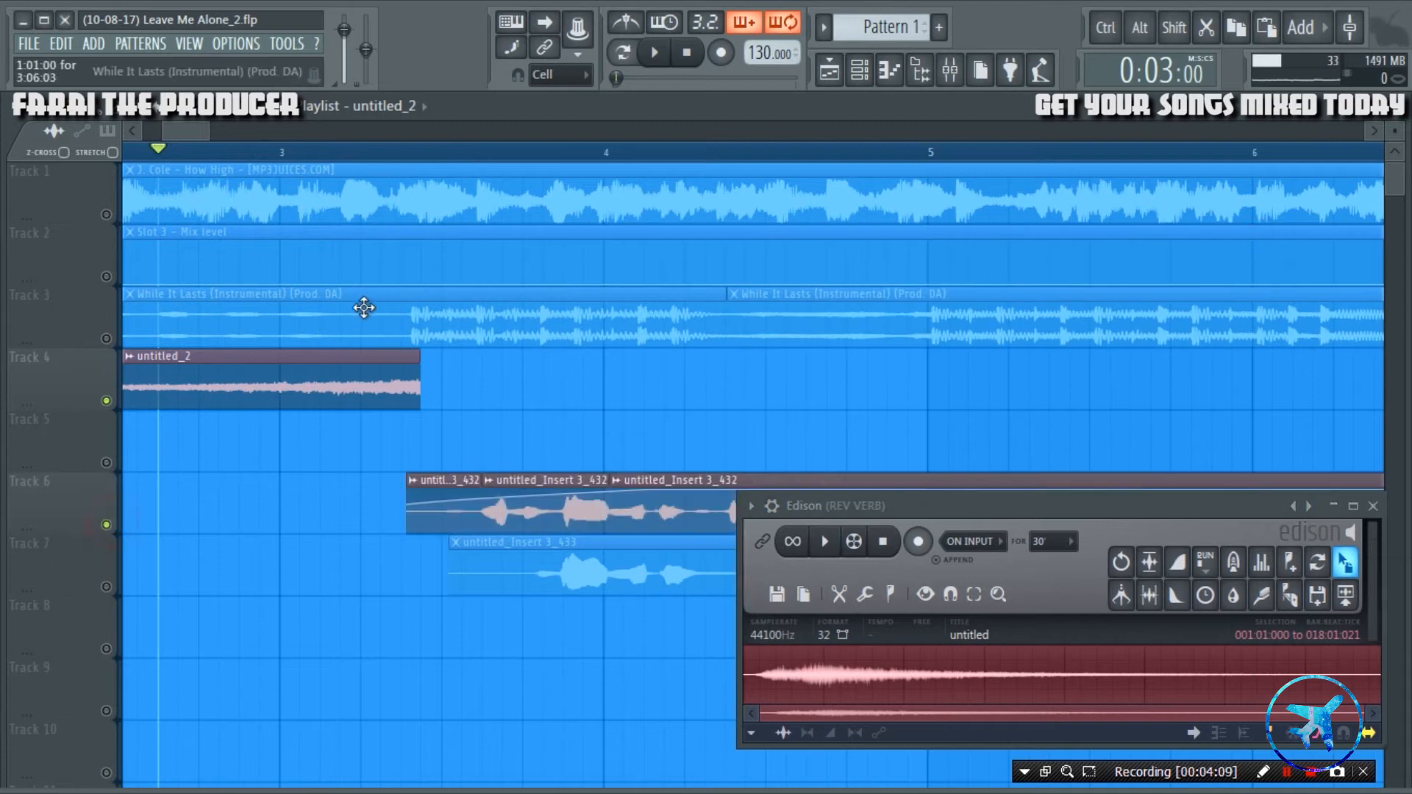
Position the reversed clip so it ends where the second Track 6 vocal slice starts, close Edison and audition the transition.
scroll(537, 169, up, 5)
drag(146, 388, 250, 381)
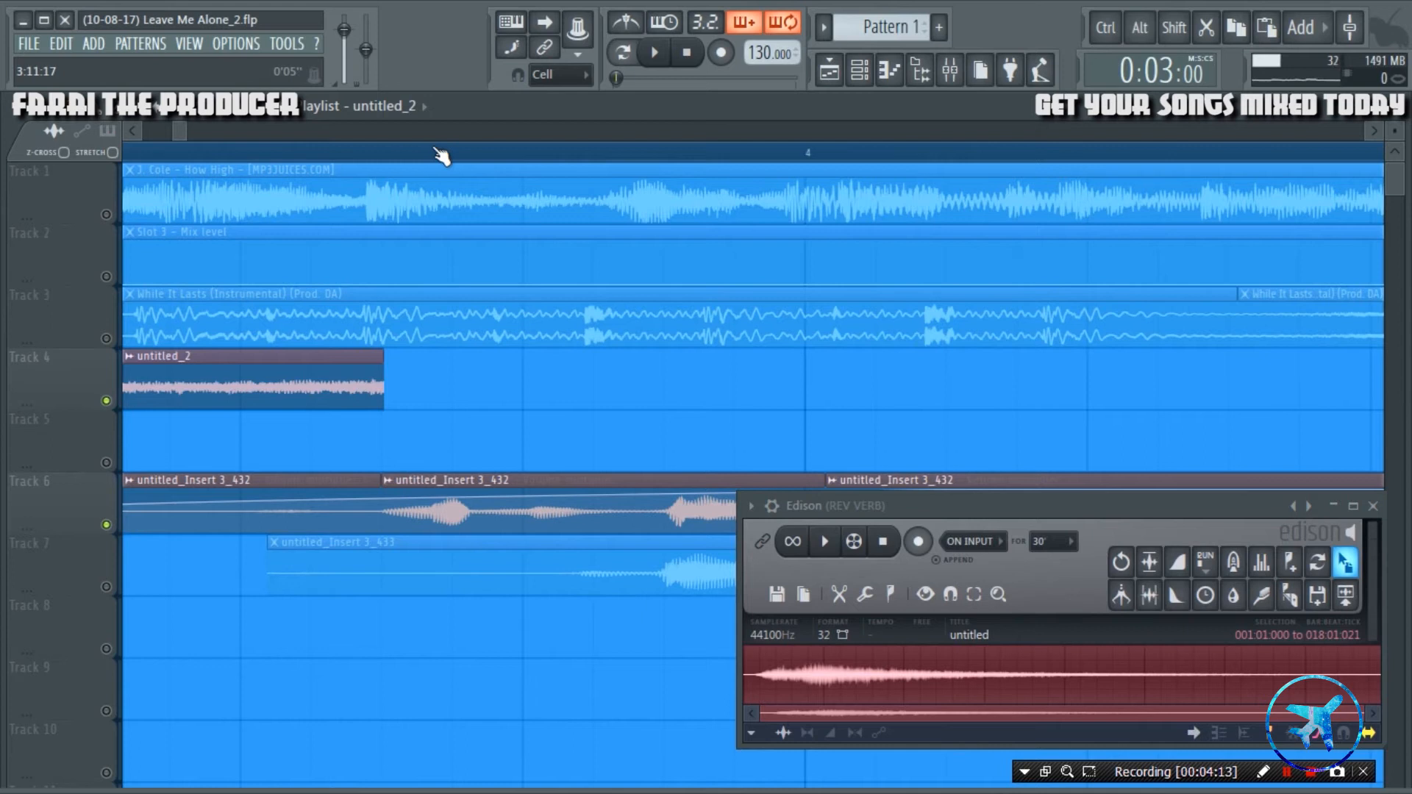
scroll(441, 156, up, 3)
drag(346, 358, 354, 367)
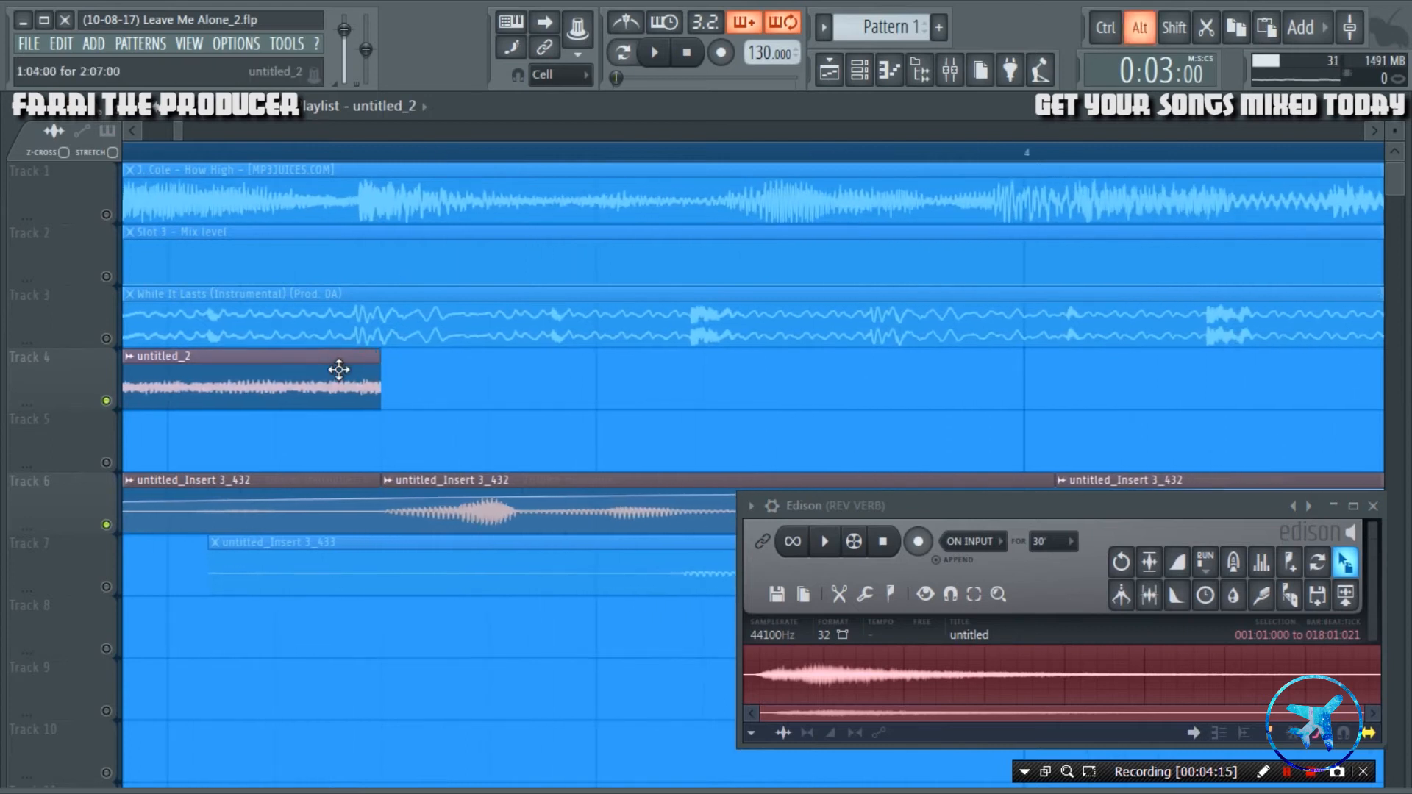
click(1372, 507)
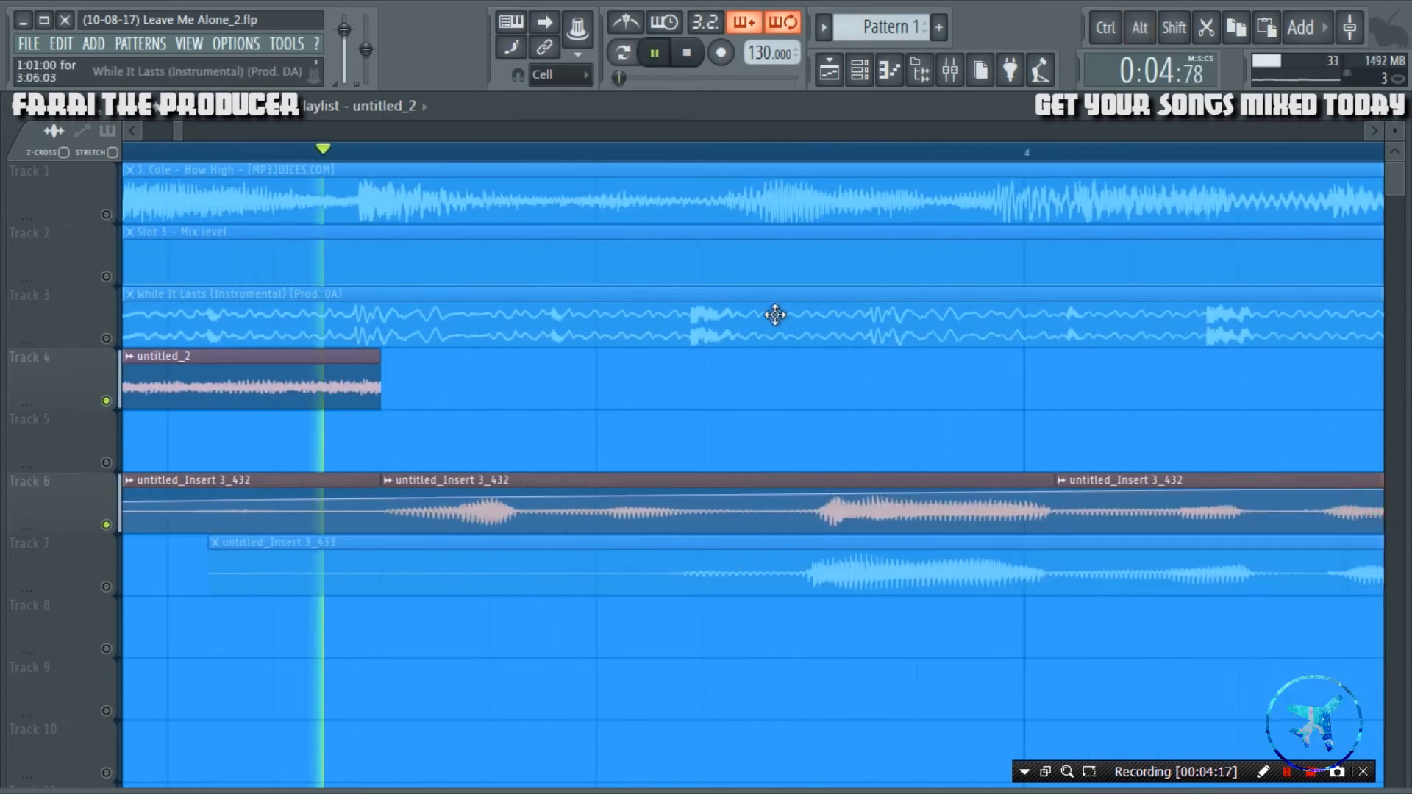
key(space)
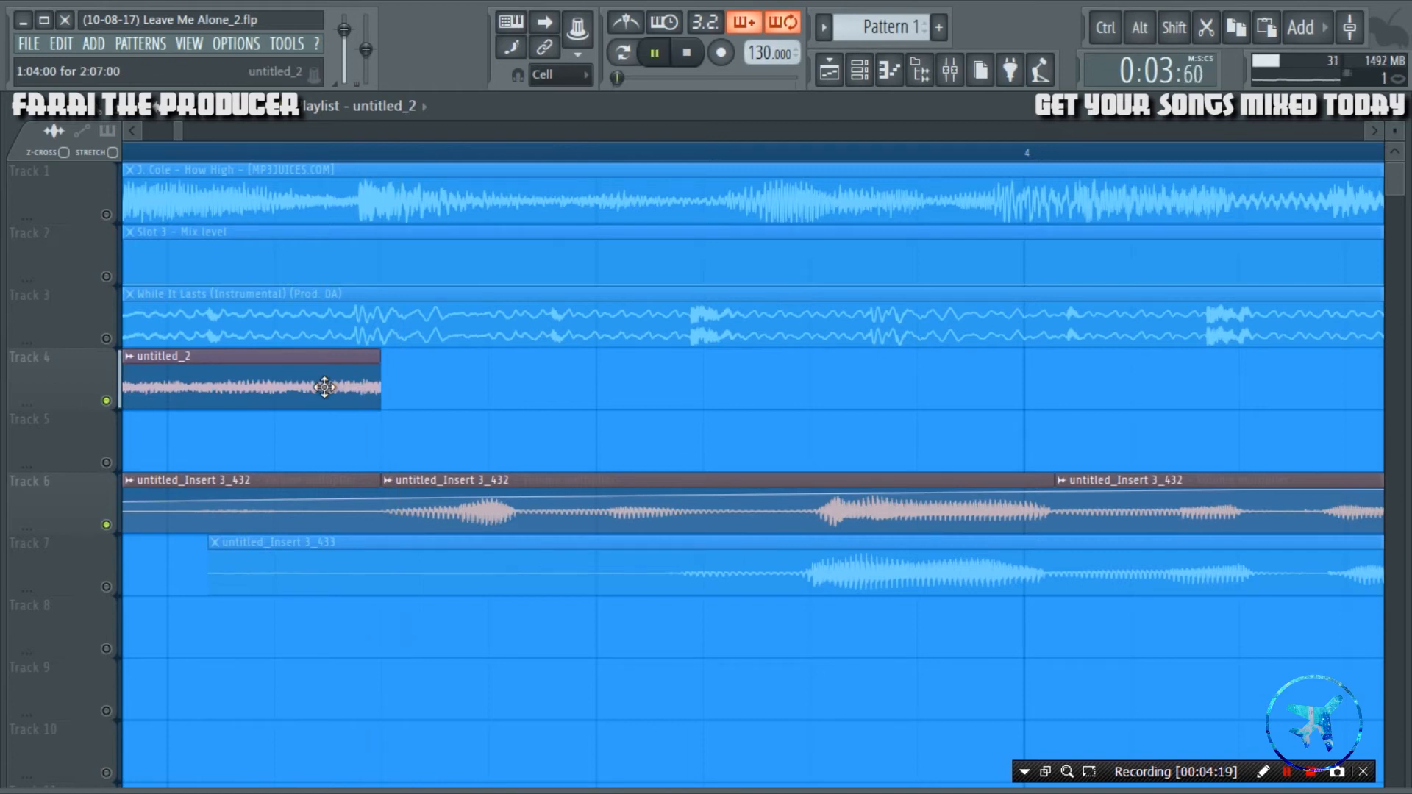
key(space)
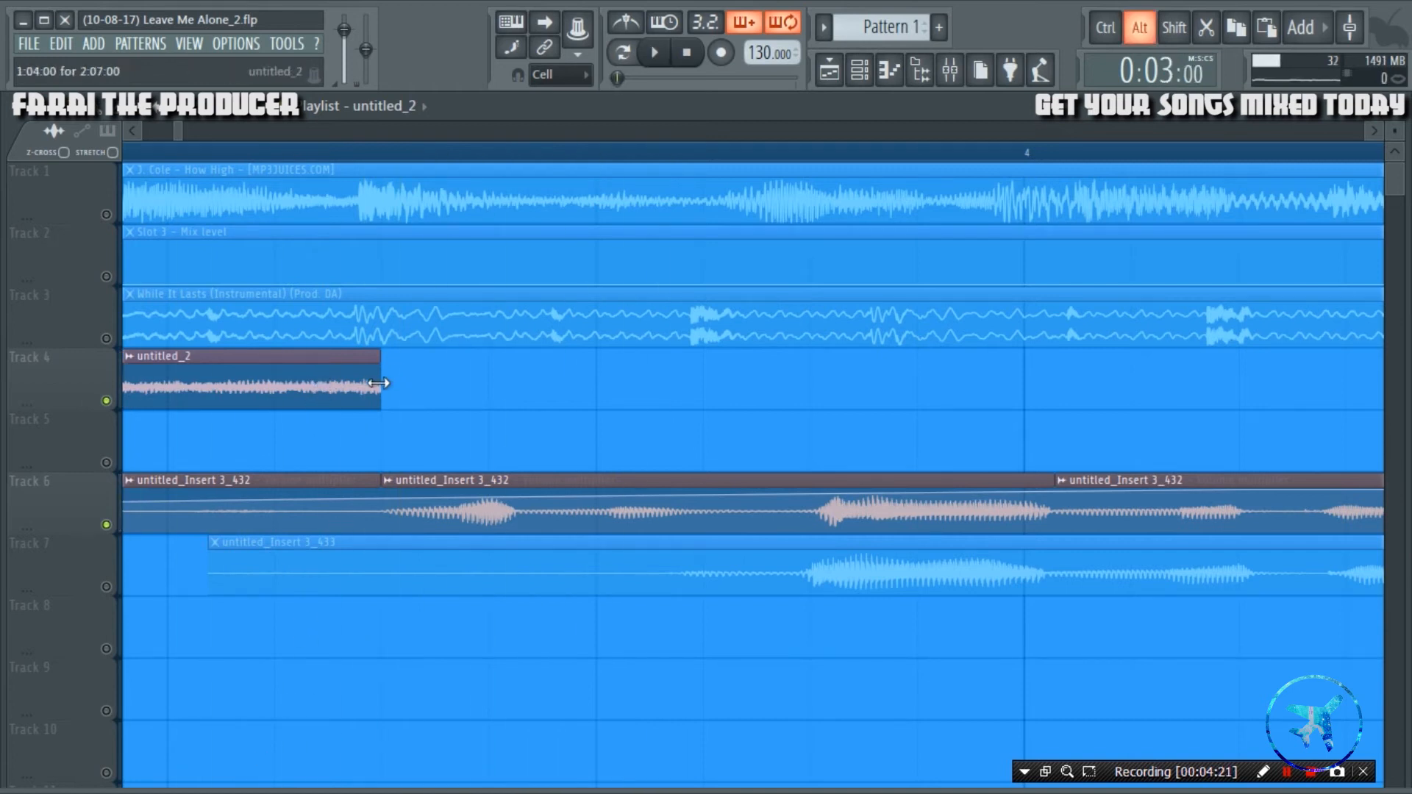
Retrim the end of the reversed Track 4 clip to just past the start of the second Track 6 vocal slice and audition it.
drag(378, 388, 156, 424)
right_click(169, 425)
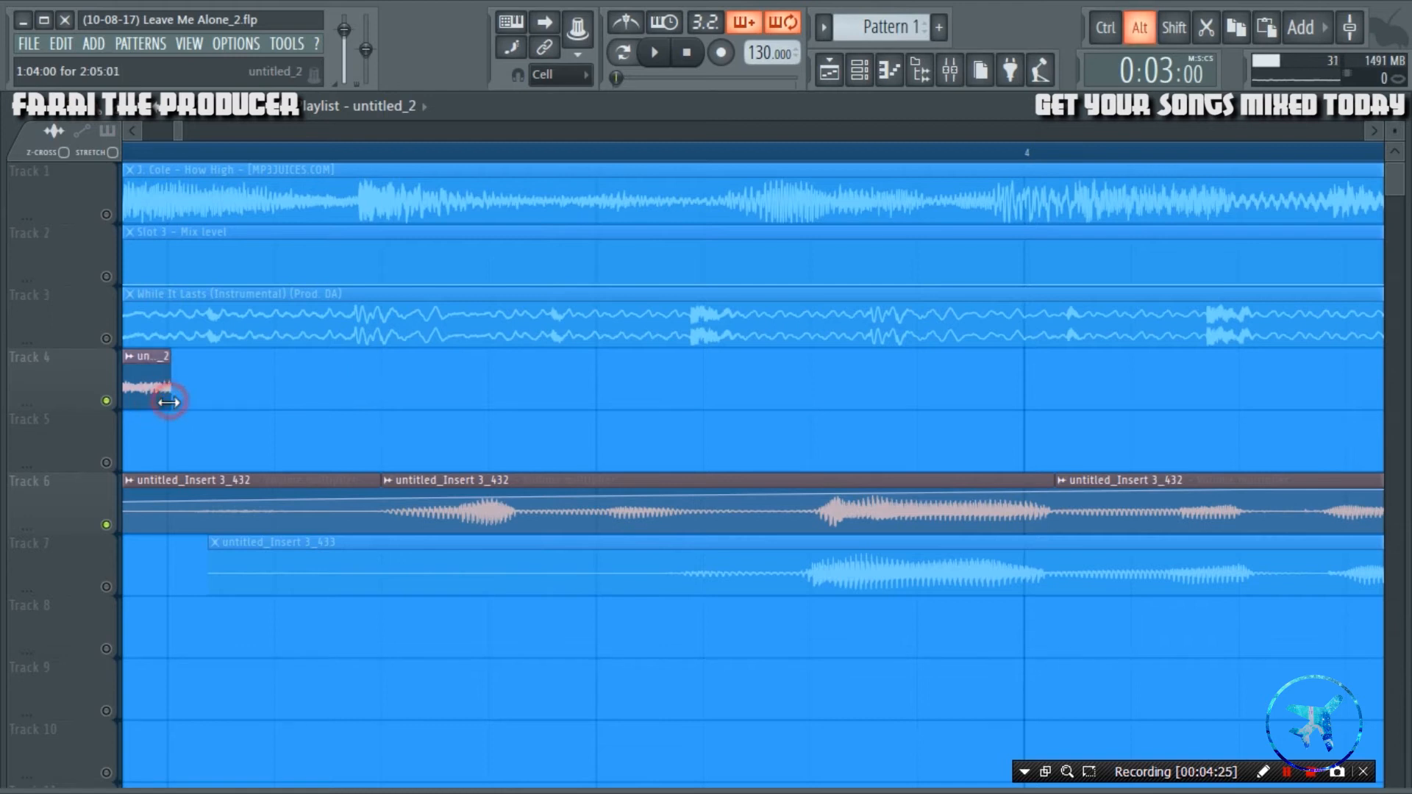
drag(149, 401, 348, 409)
key(space)
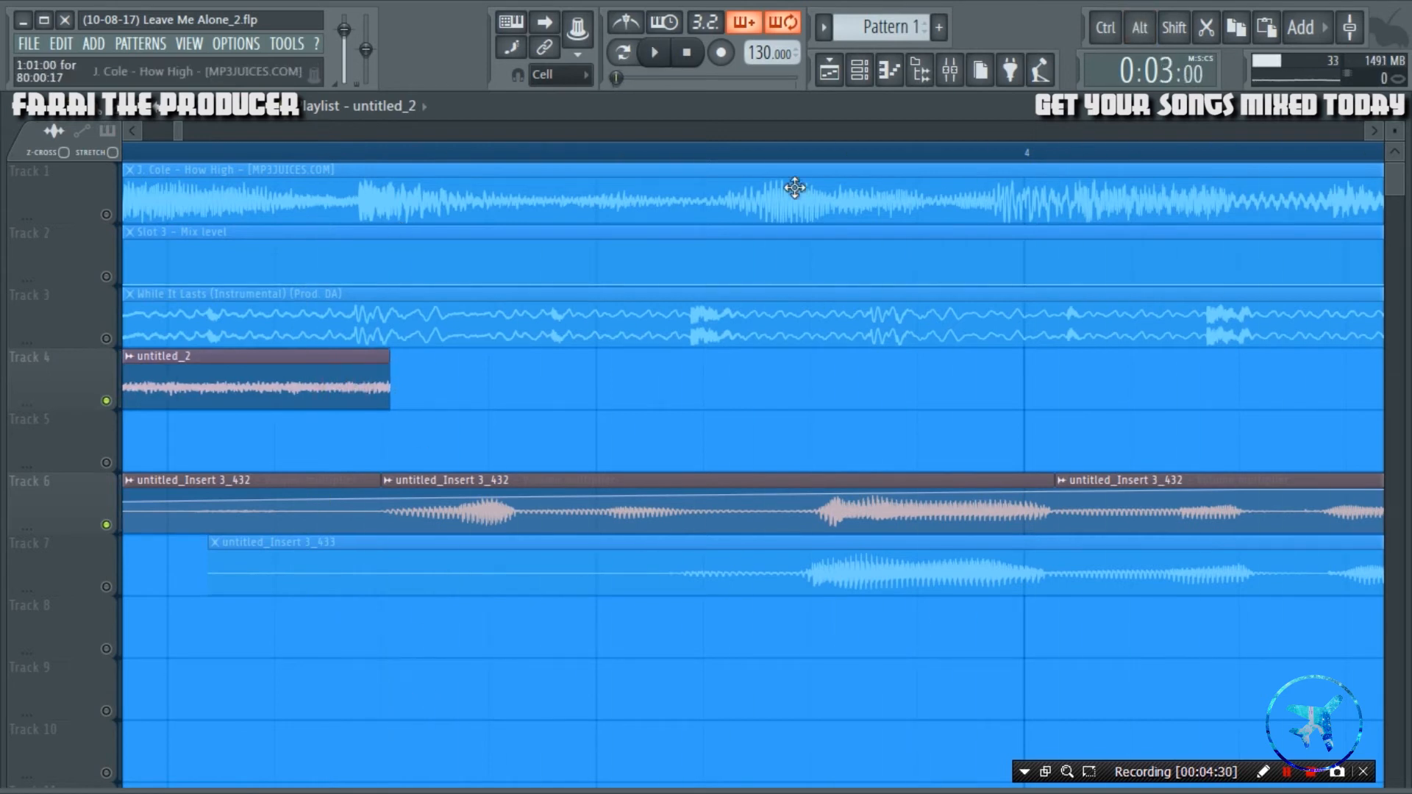
click(125, 133)
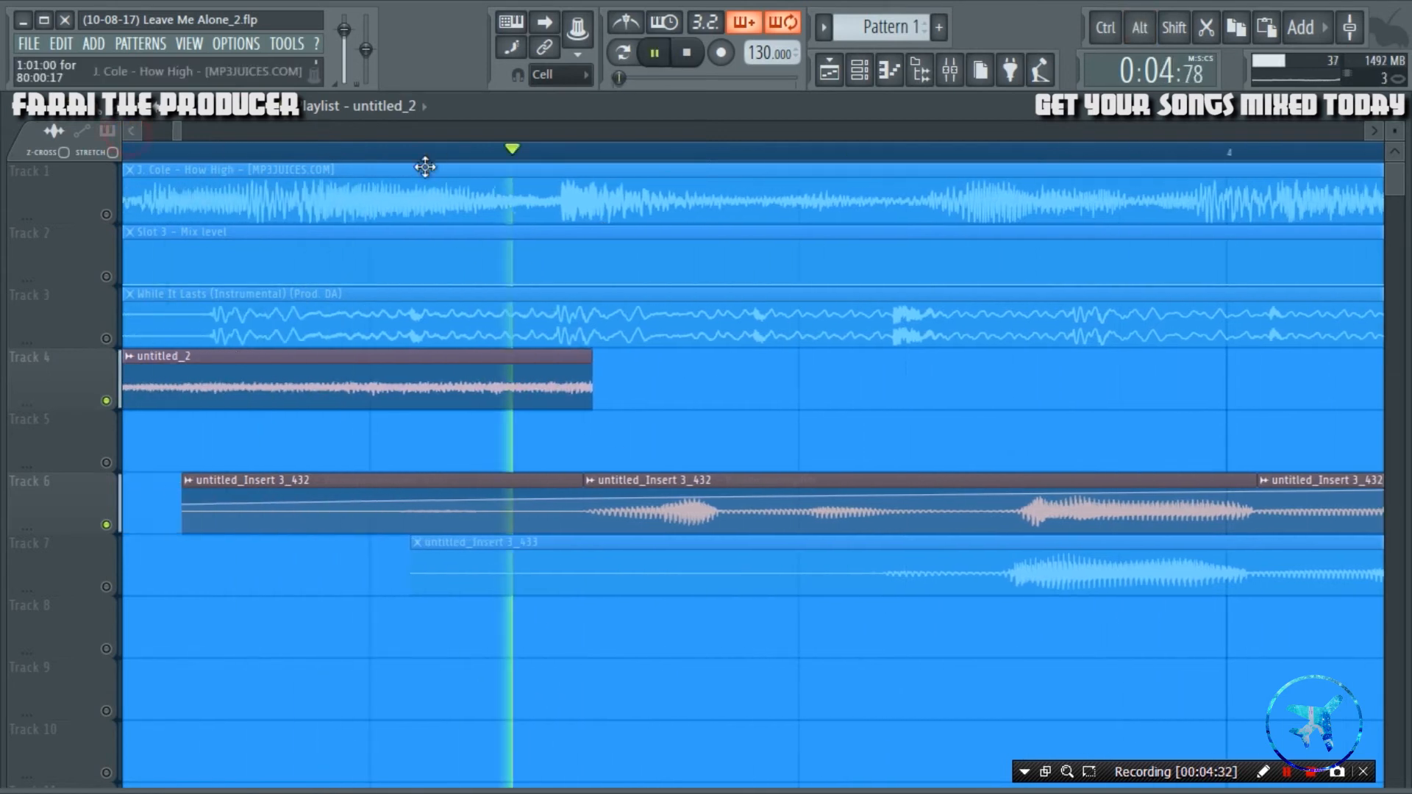
Set the reversed clip's declicking mode to Generic (bleeding) and audition the transition into the vocal.
double_click(589, 380)
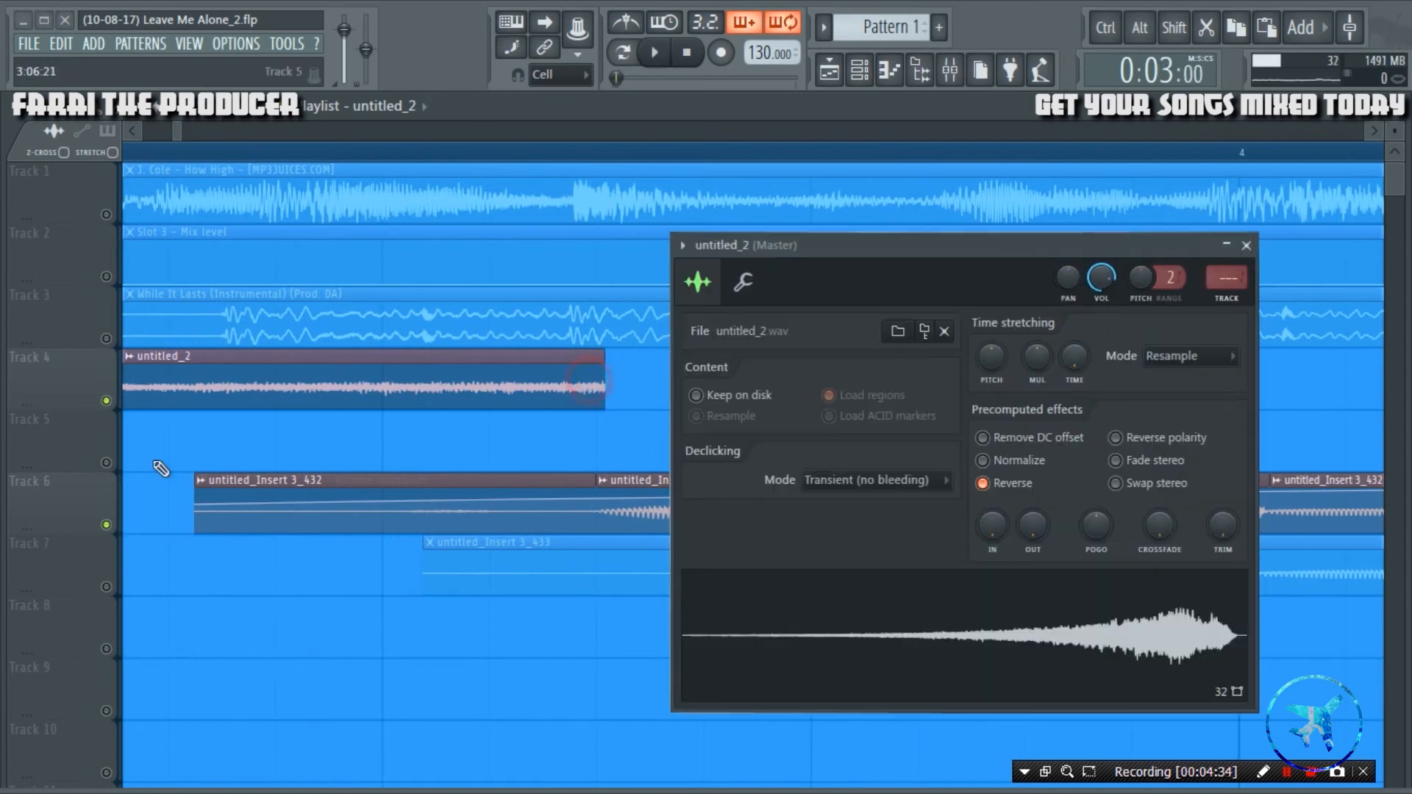
click(832, 491)
click(840, 565)
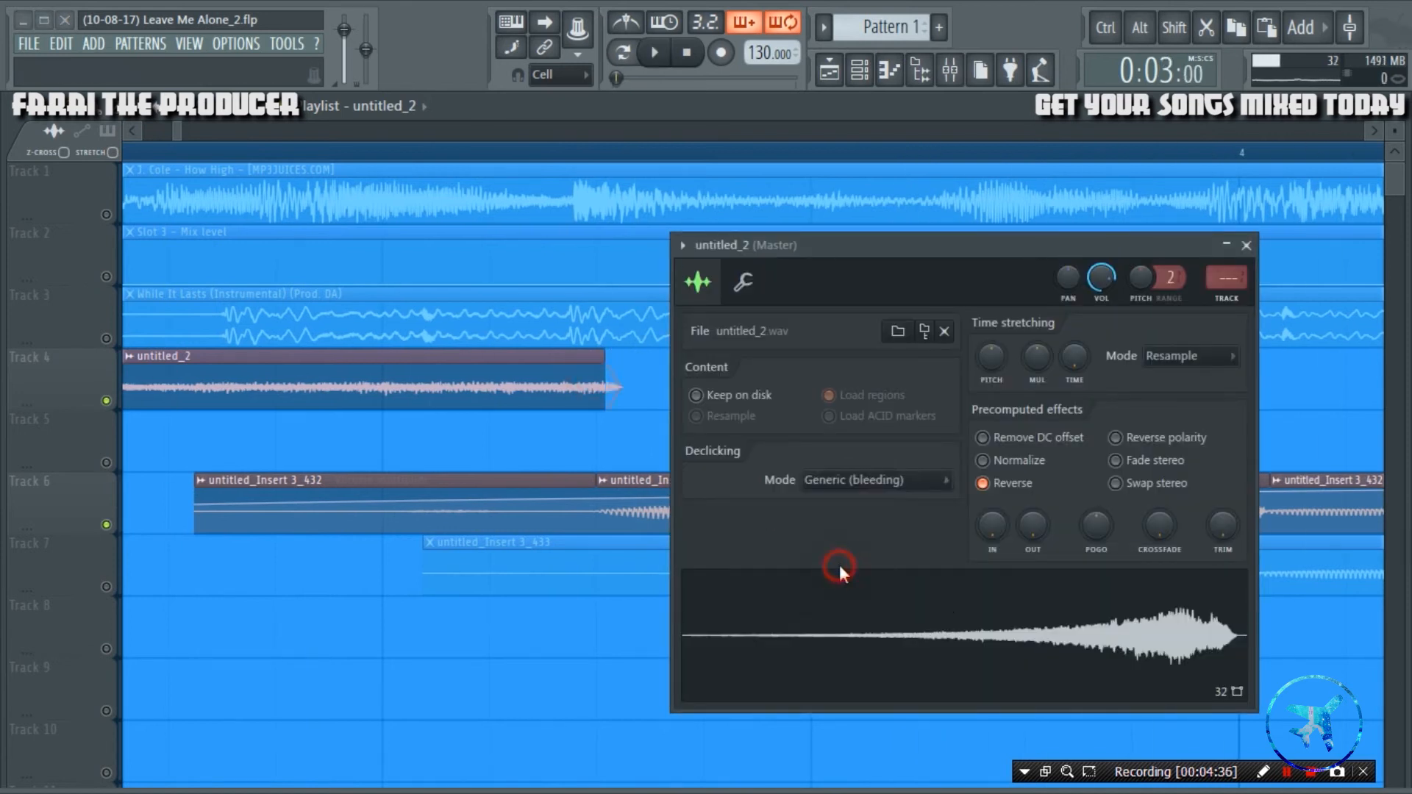
click(1246, 246)
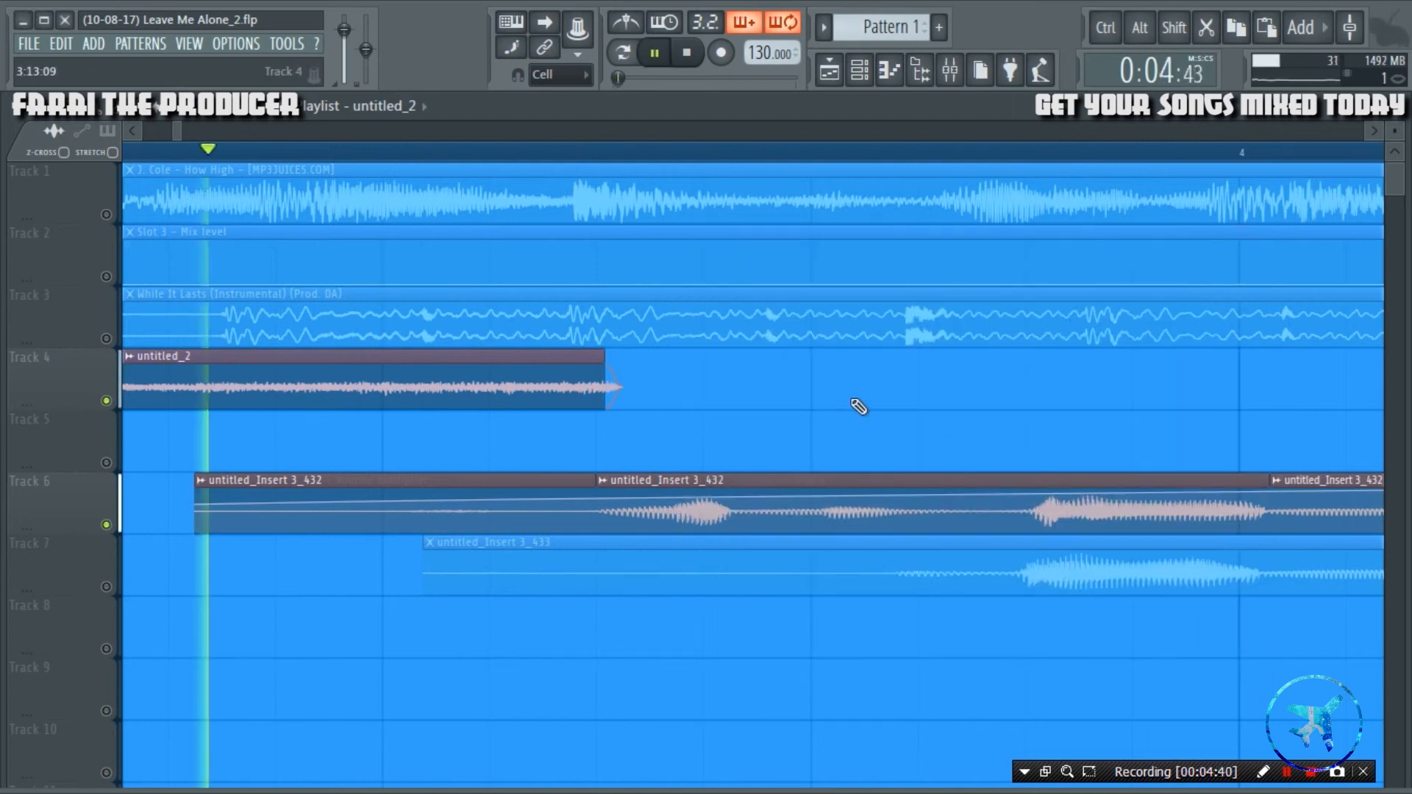
key(space)
Route the reversed clip's channel to mixer track 14, the Reverb track, and lower its channel volume while auditioning it.
scroll(562, 154, down, 1)
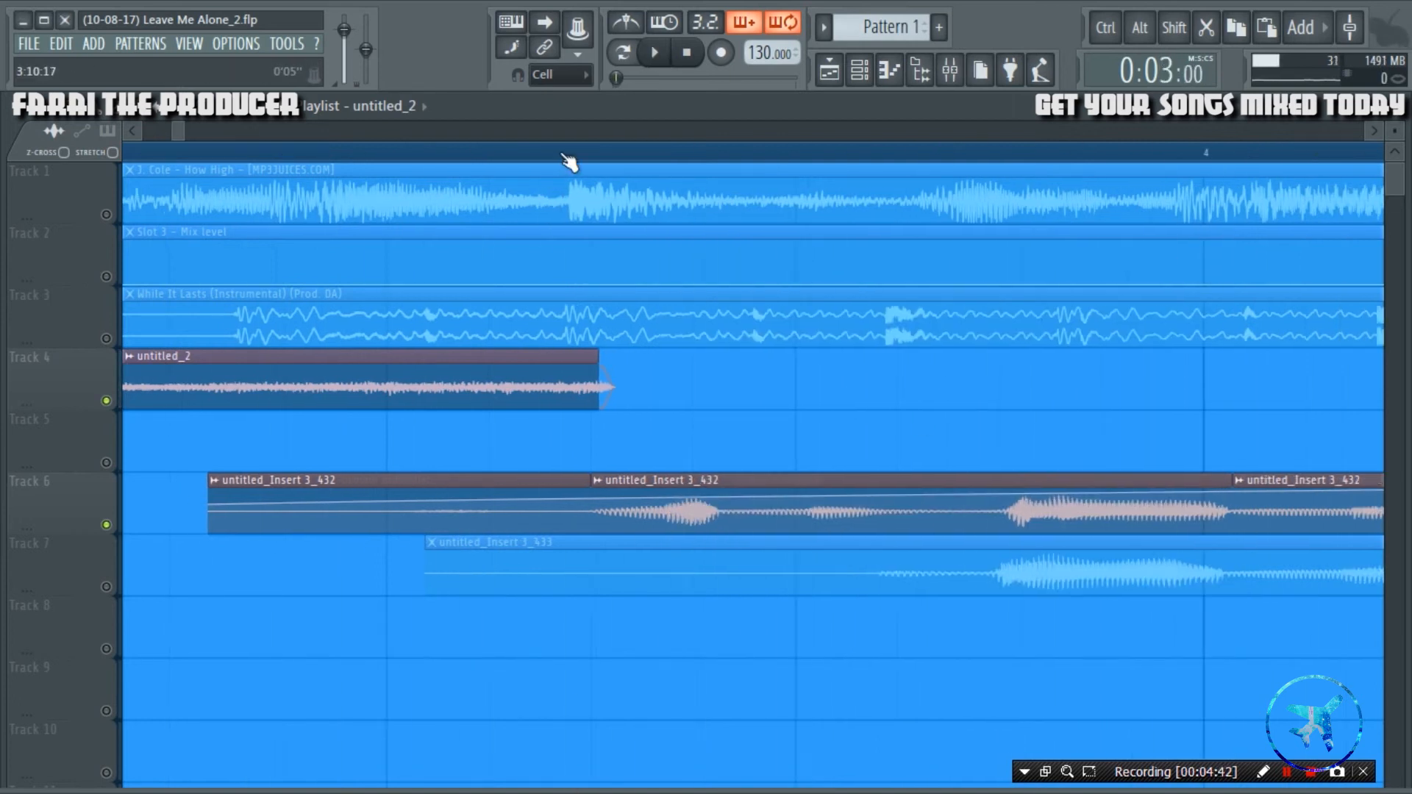
double_click(384, 359)
drag(965, 239, 812, 296)
drag(979, 307, 638, 250)
click(950, 71)
scroll(695, 273, up, 14)
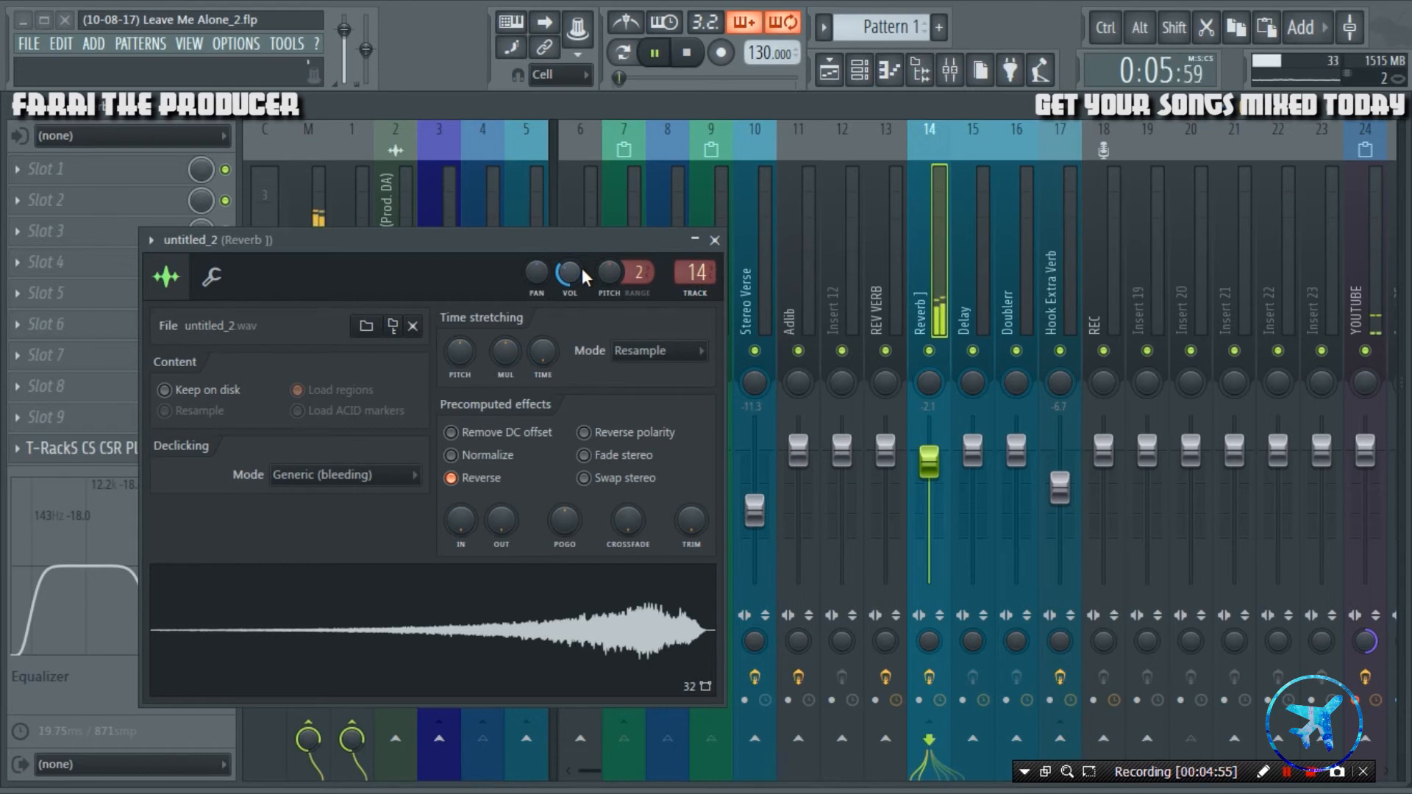
drag(586, 242, 659, 244)
key(space)
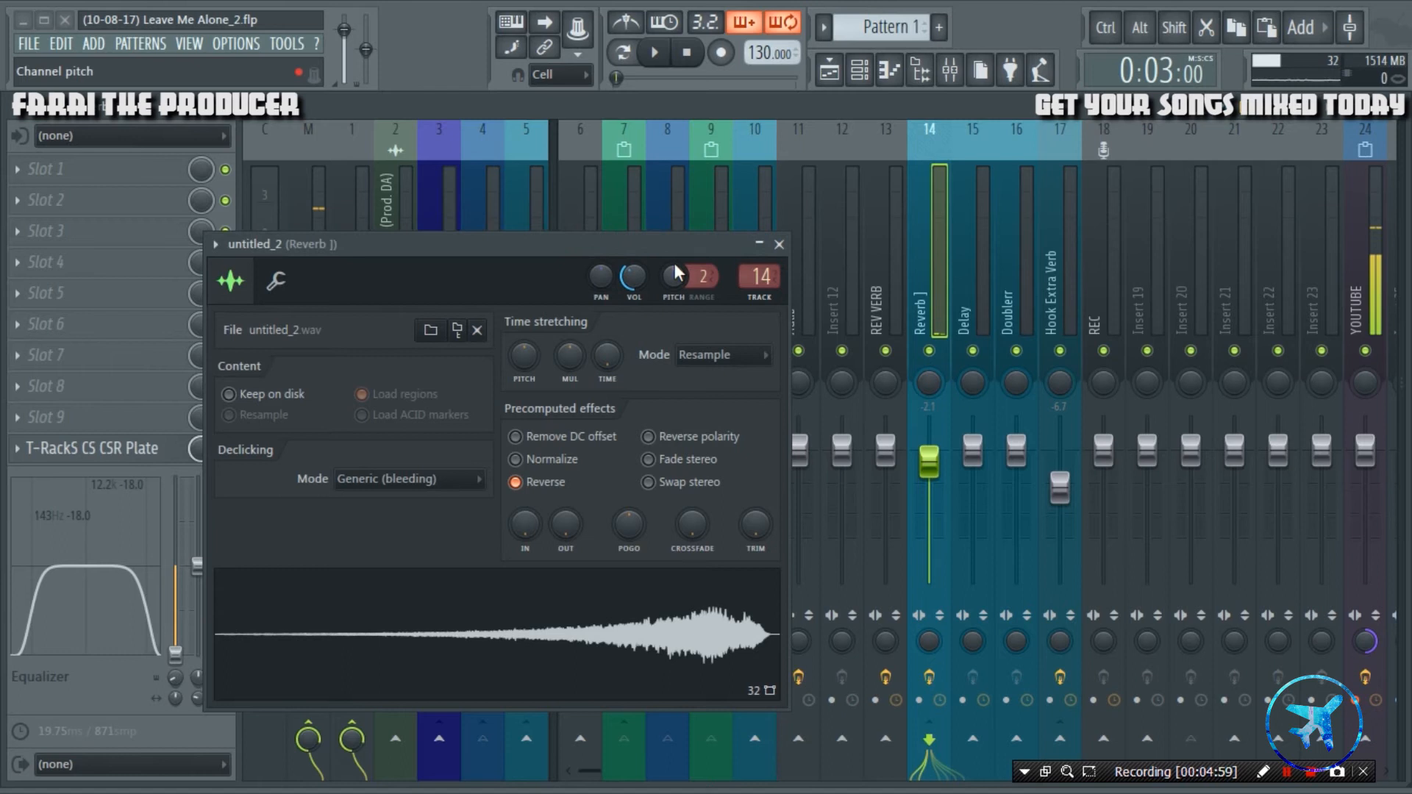
Return to the Playlist, move the channel settings off the clips, unmute all tracks and audition the reversed reverb in the full mix.
click(829, 73)
drag(649, 245, 1218, 254)
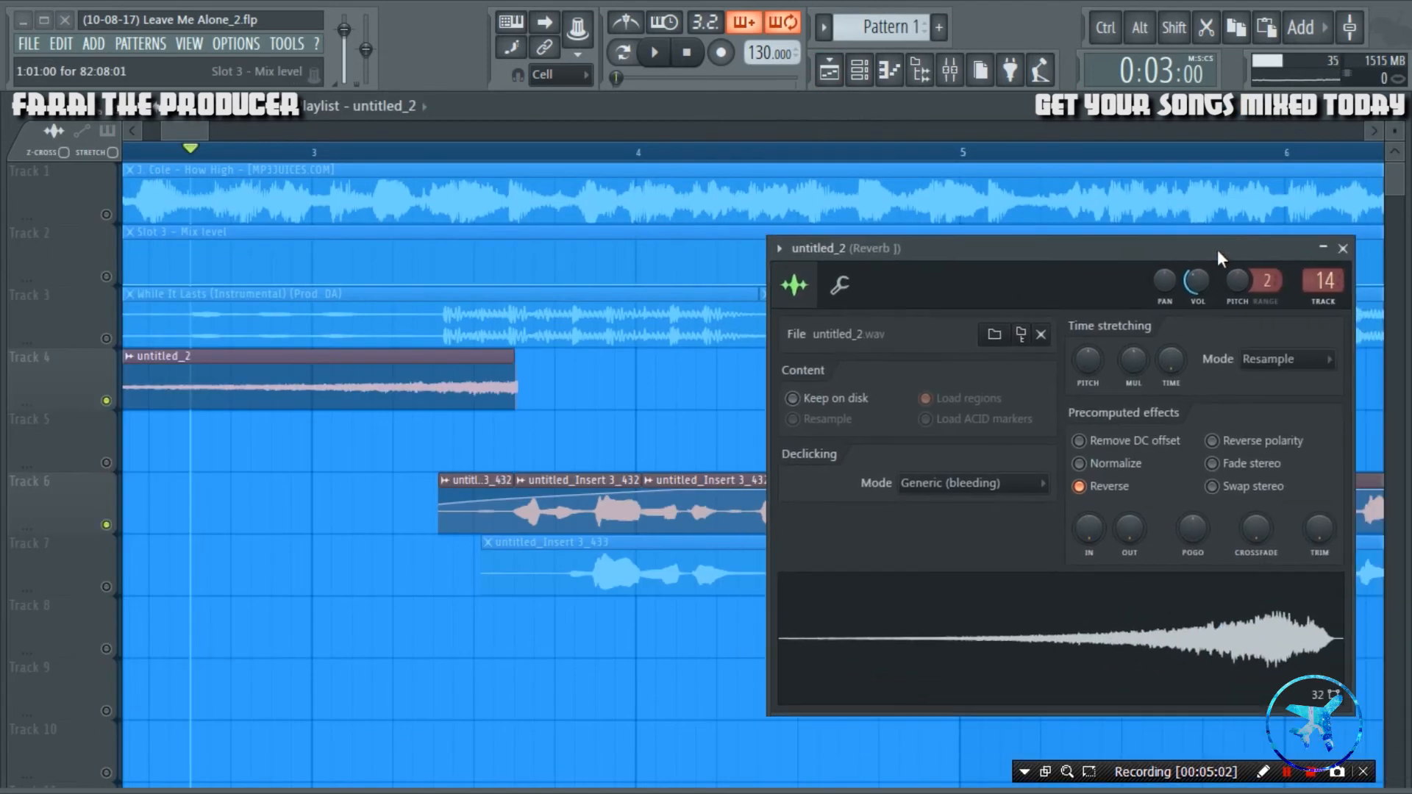
scroll(686, 148, down, 4)
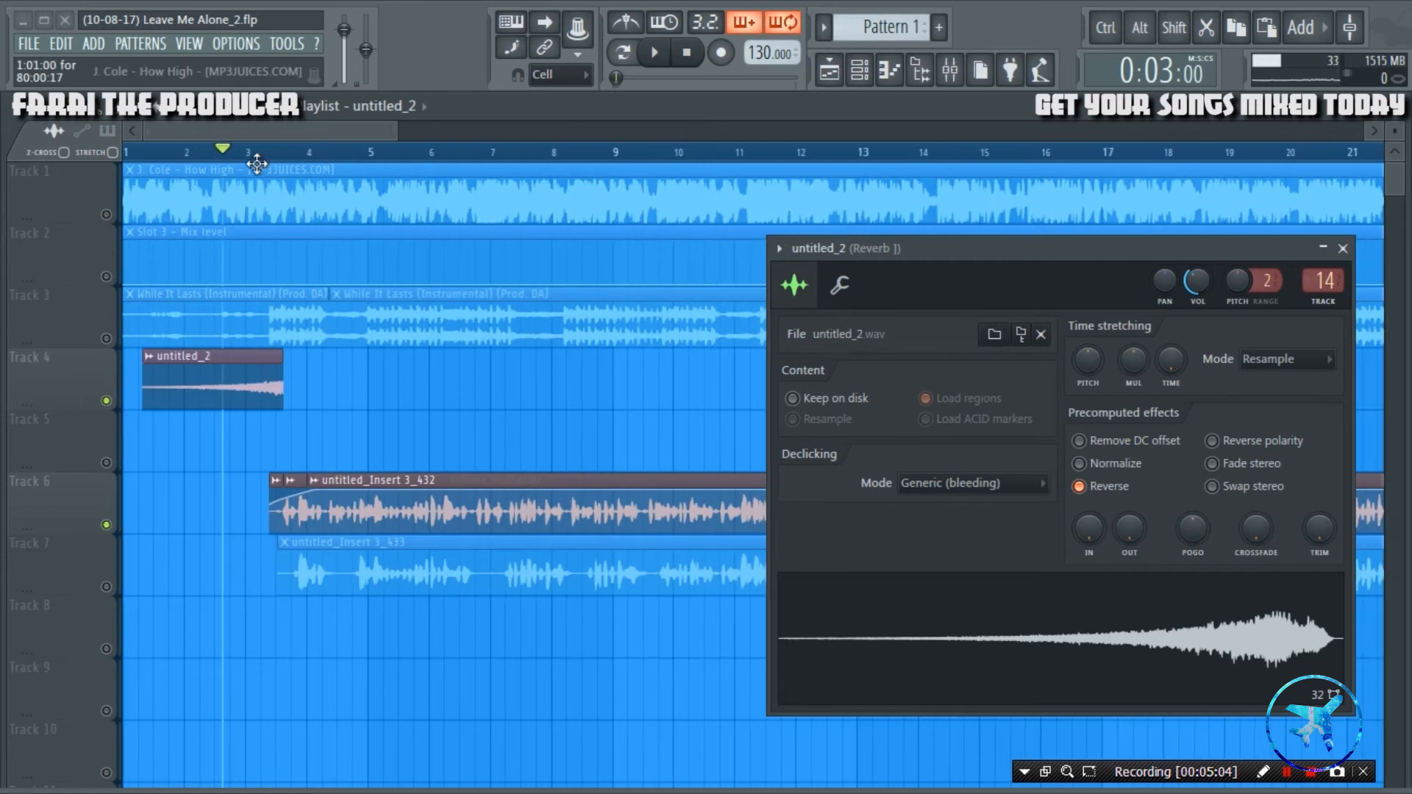
right_click(108, 401)
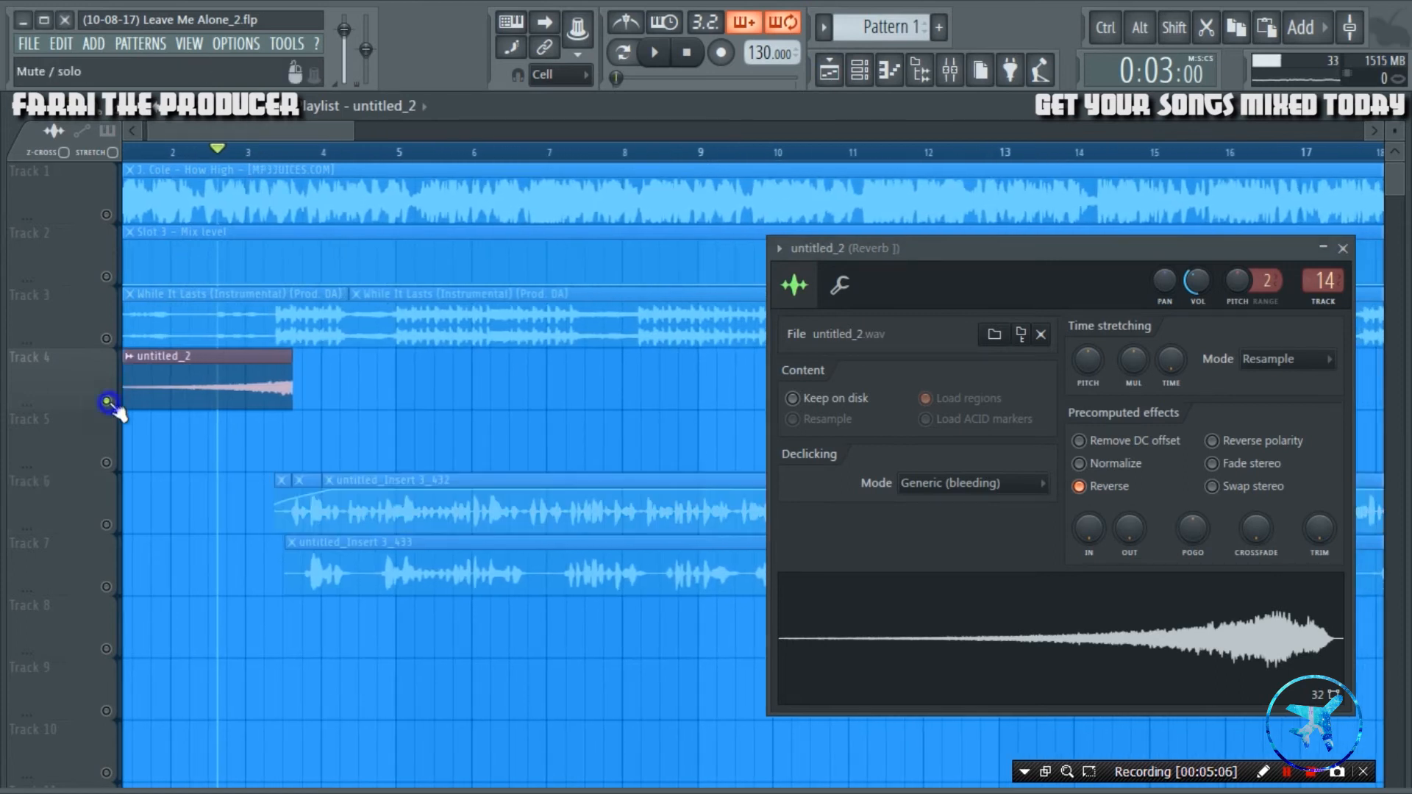
right_click(107, 401)
key(space)
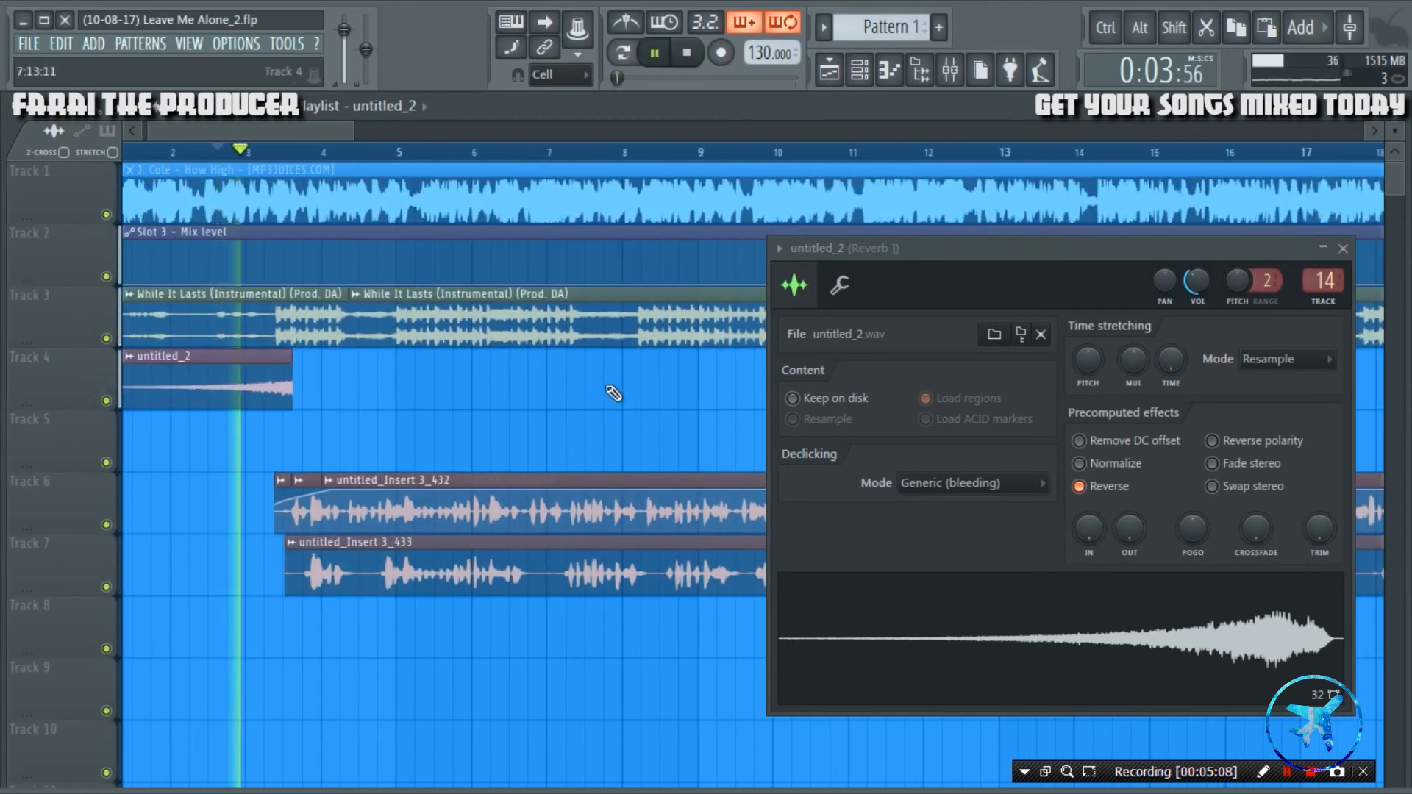
key(space)
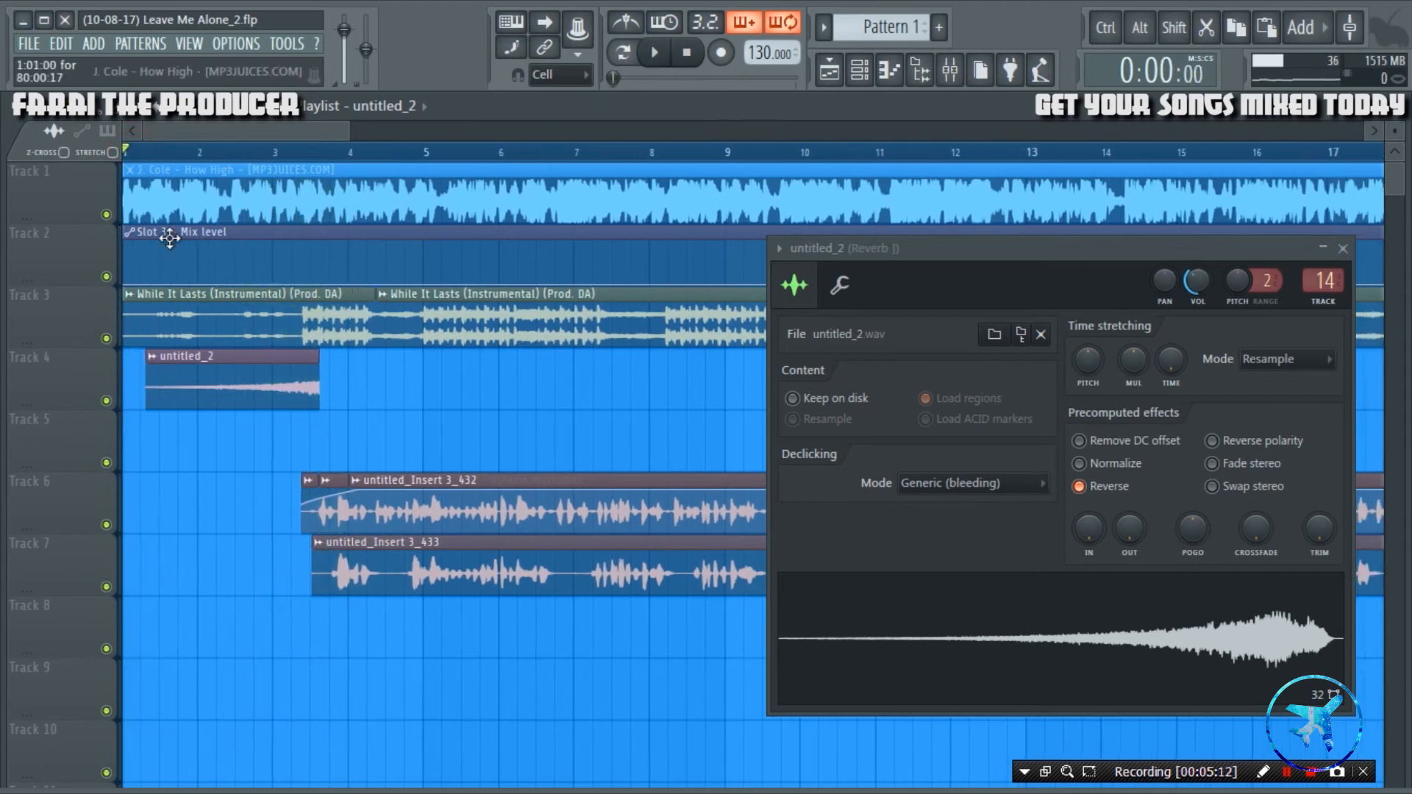
Add a volume multiplier automation to the reversed Track 4 clip, shape a fade-in rising from about bar 2 to its end, and audition it.
right_click(153, 361)
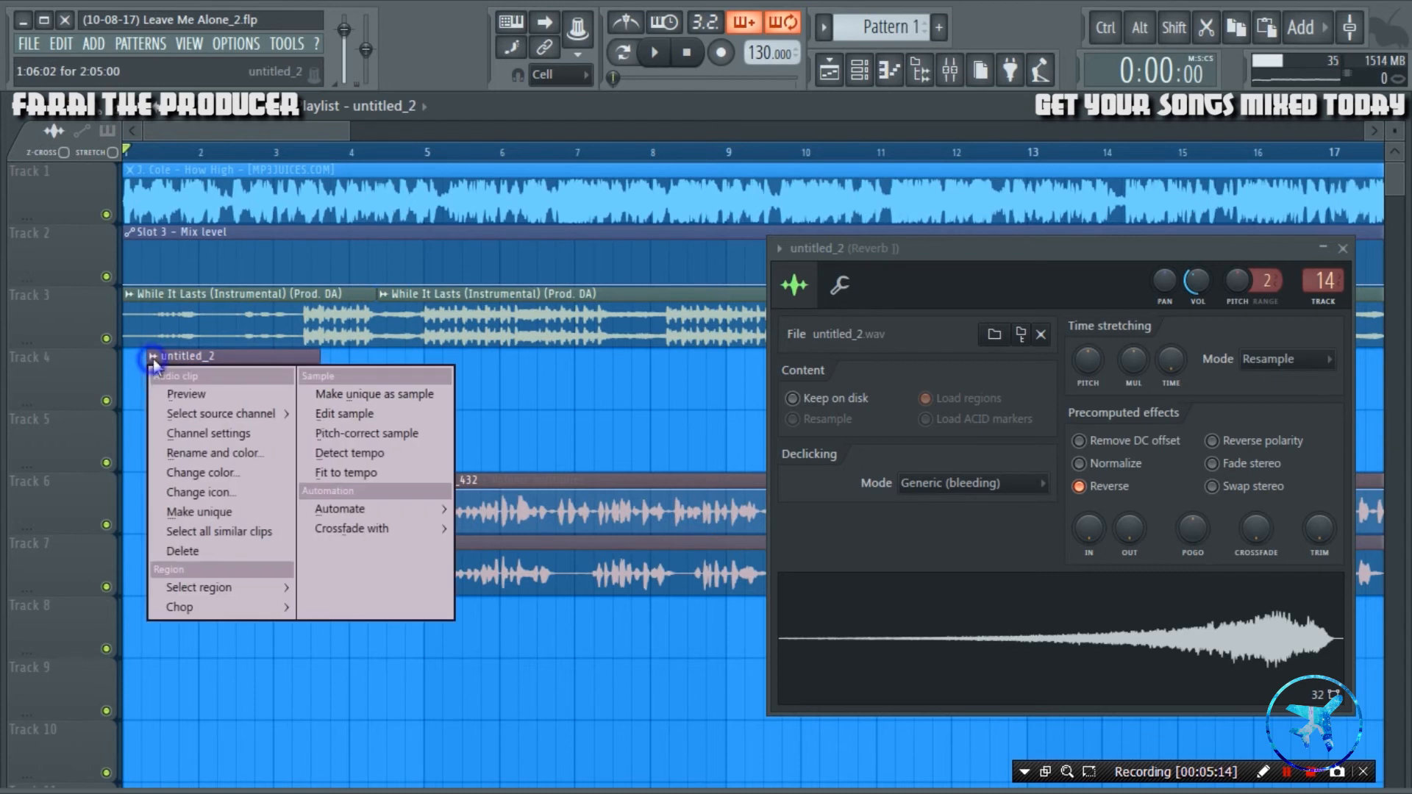
click(501, 535)
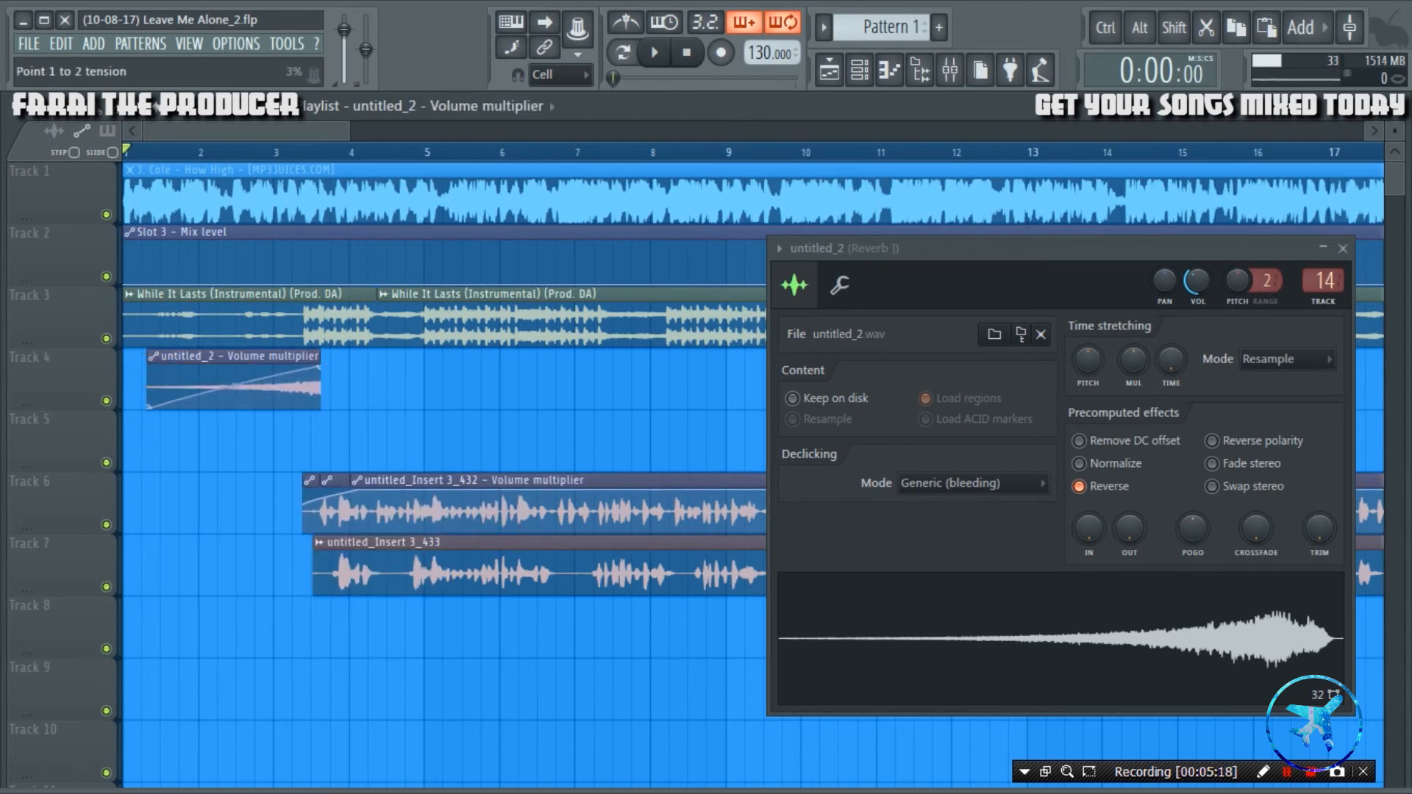
key(space)
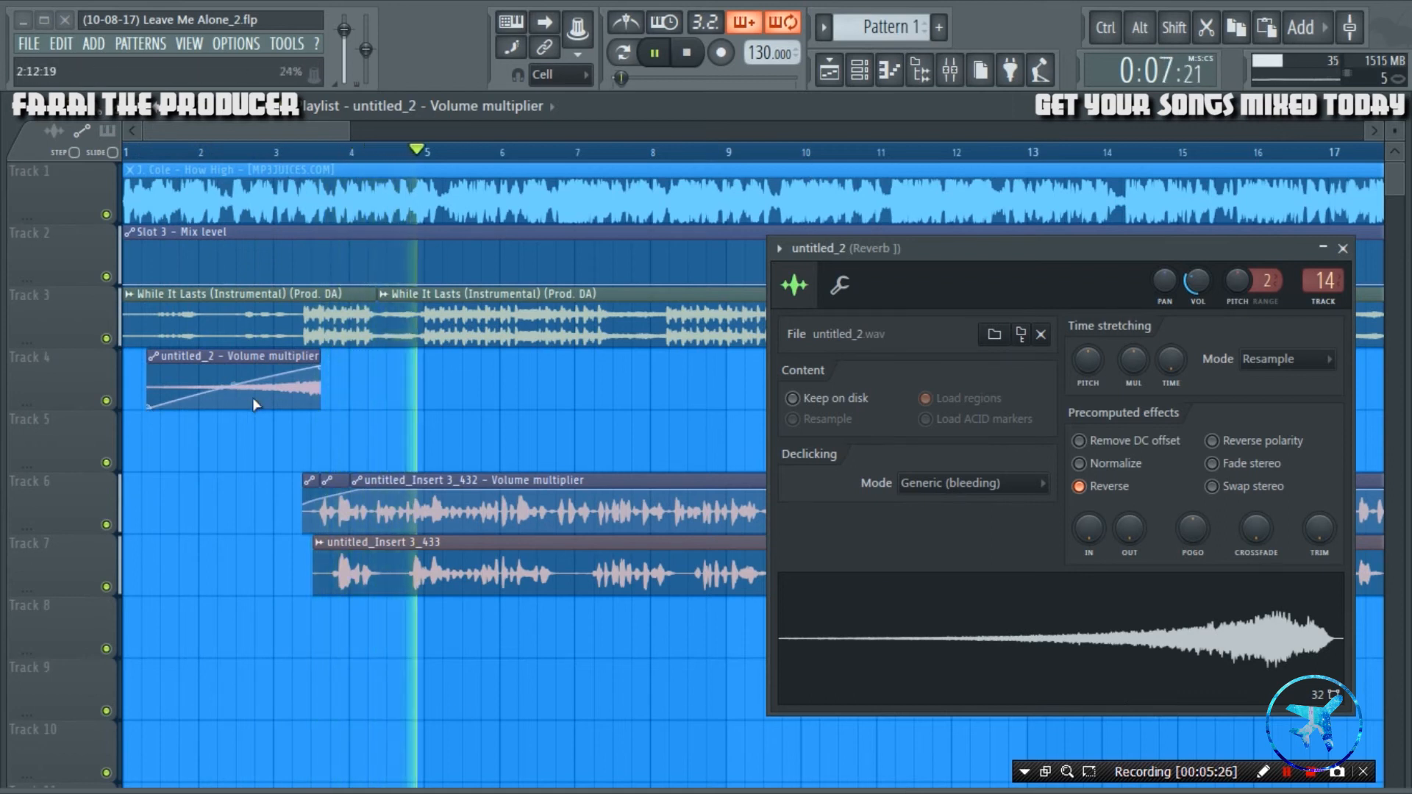
key(space)
key(space)
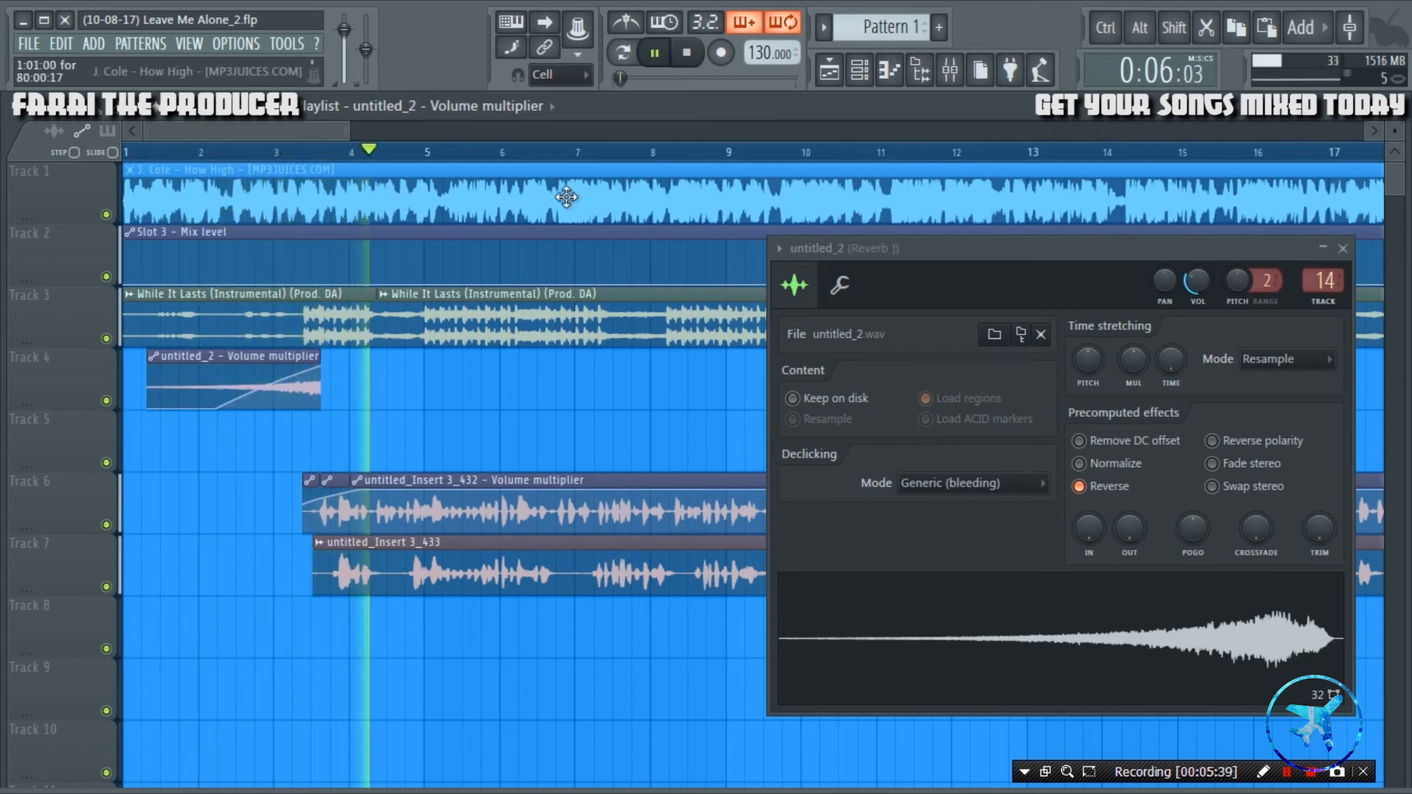
Duplicate the reversed clip along Track 4 so the copy ends near bar 7, audition it and close its channel settings.
mouse_move(370, 362)
mouse_down()
mouse_move(309, 366)
mouse_move(567, 366)
mouse_up()
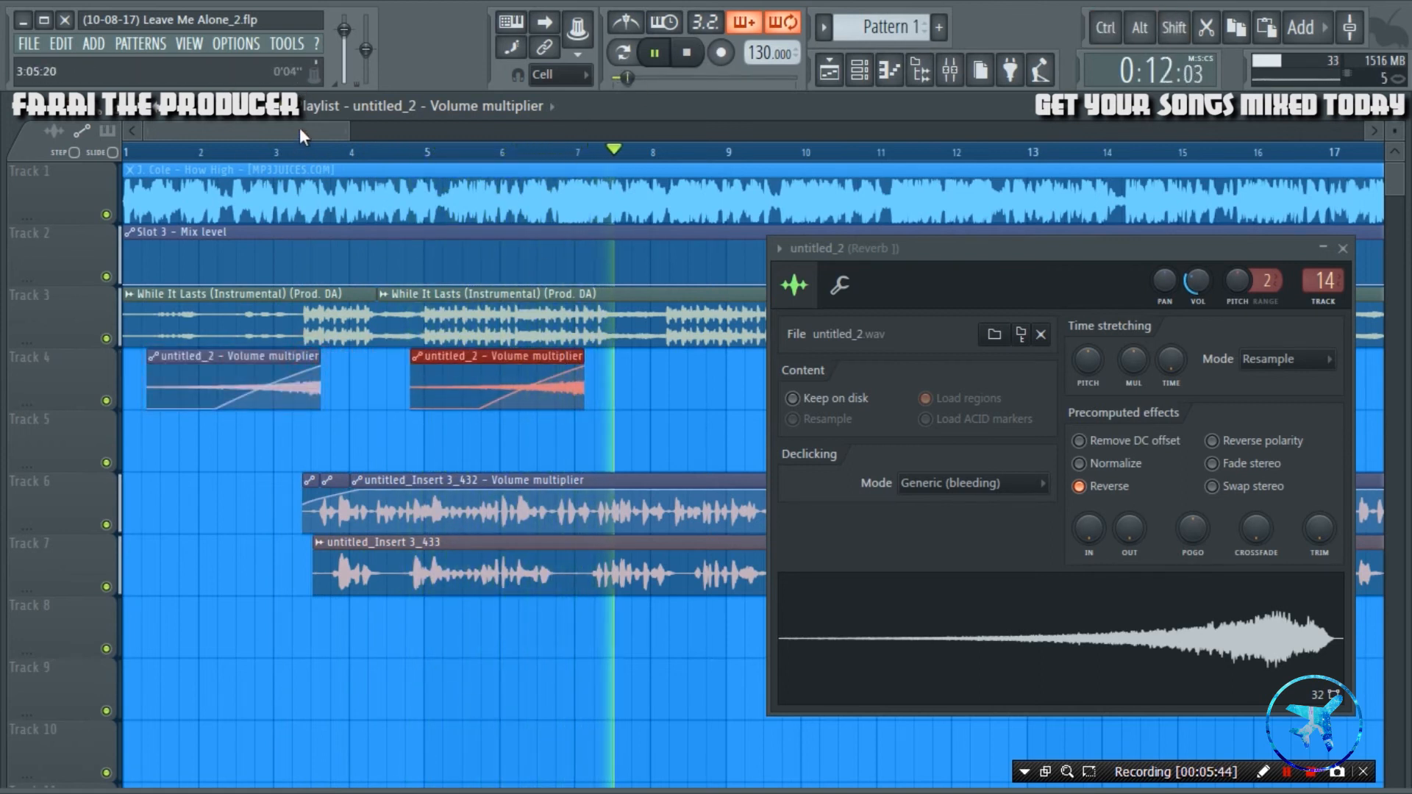
drag(300, 130, 327, 133)
click(241, 151)
scroll(414, 151, up, 2)
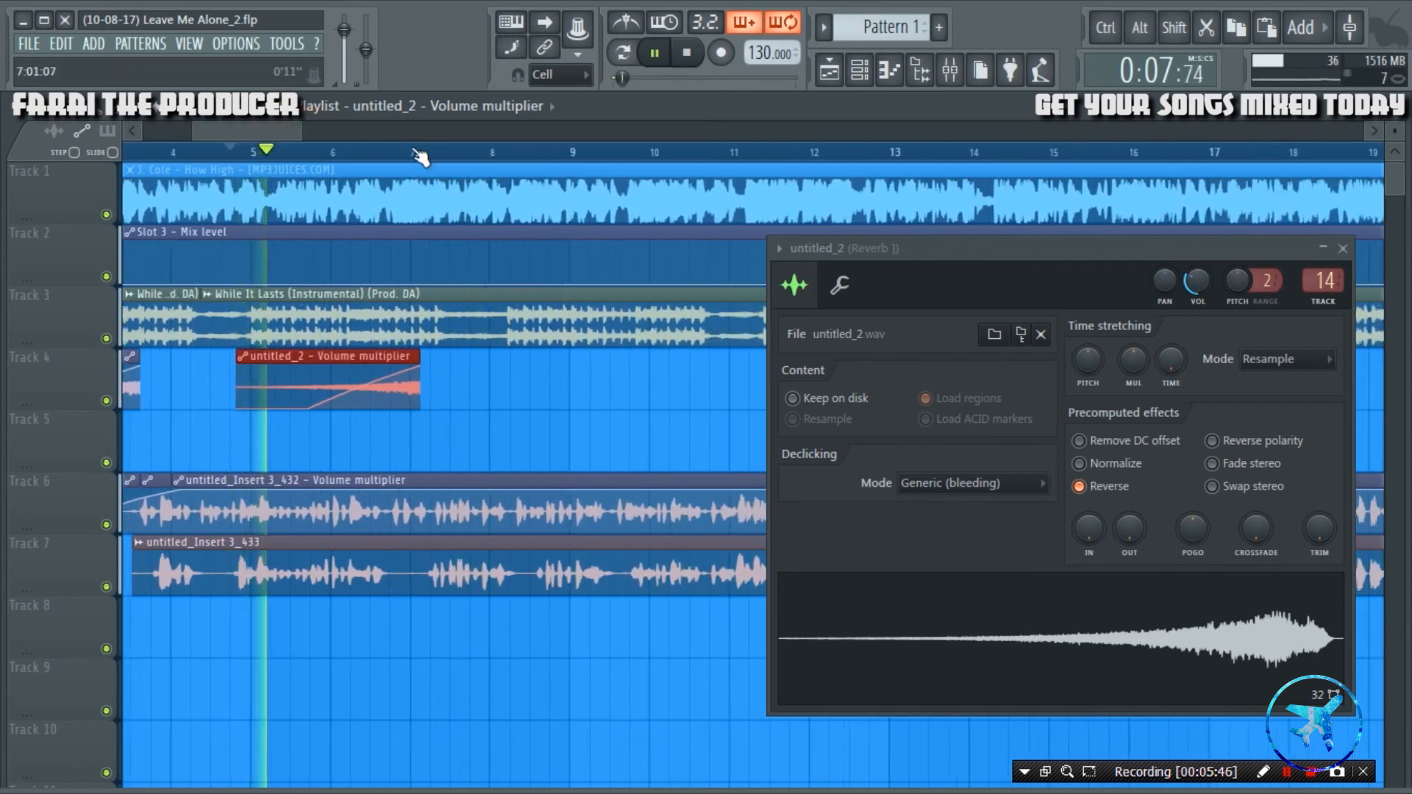
scroll(419, 156, up, 2)
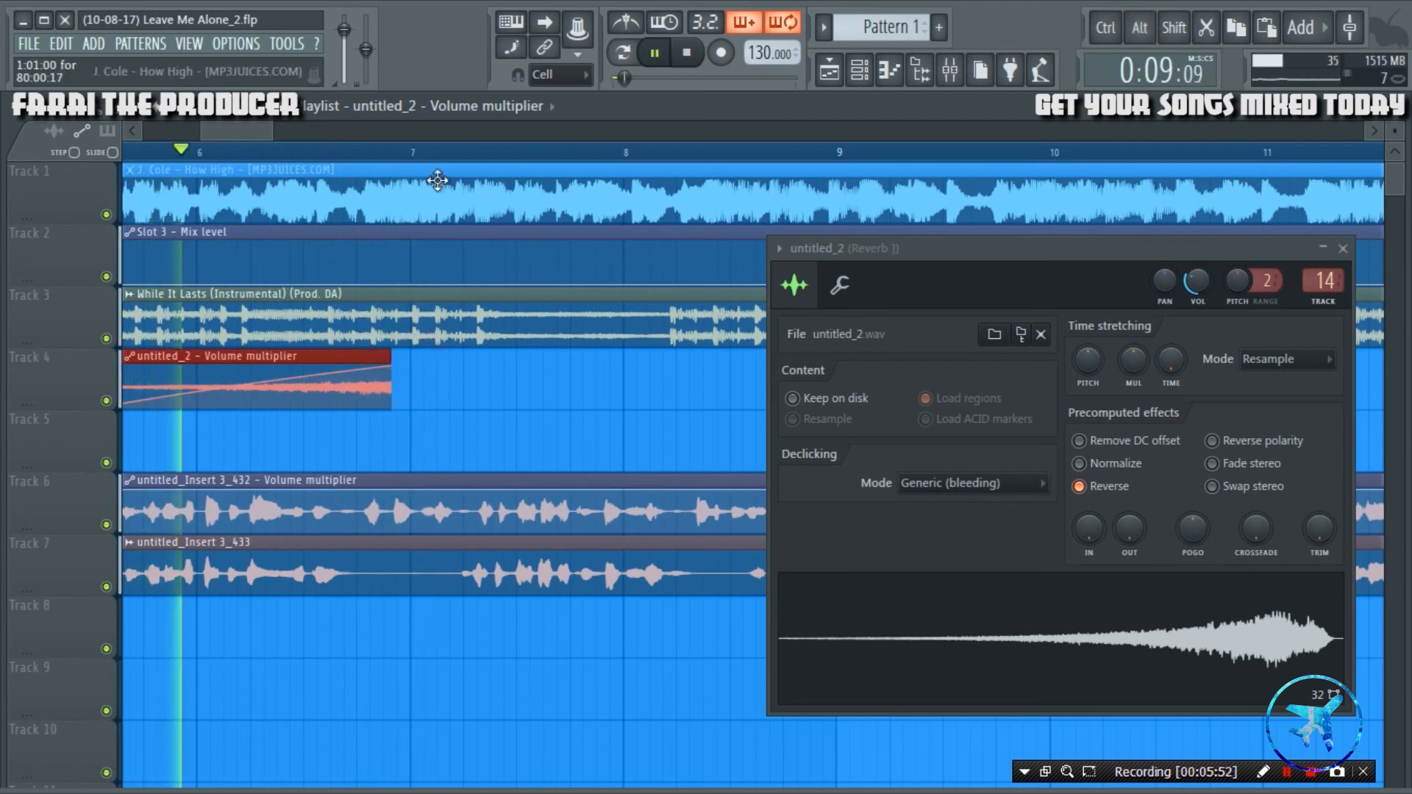
scroll(373, 285, up, 2)
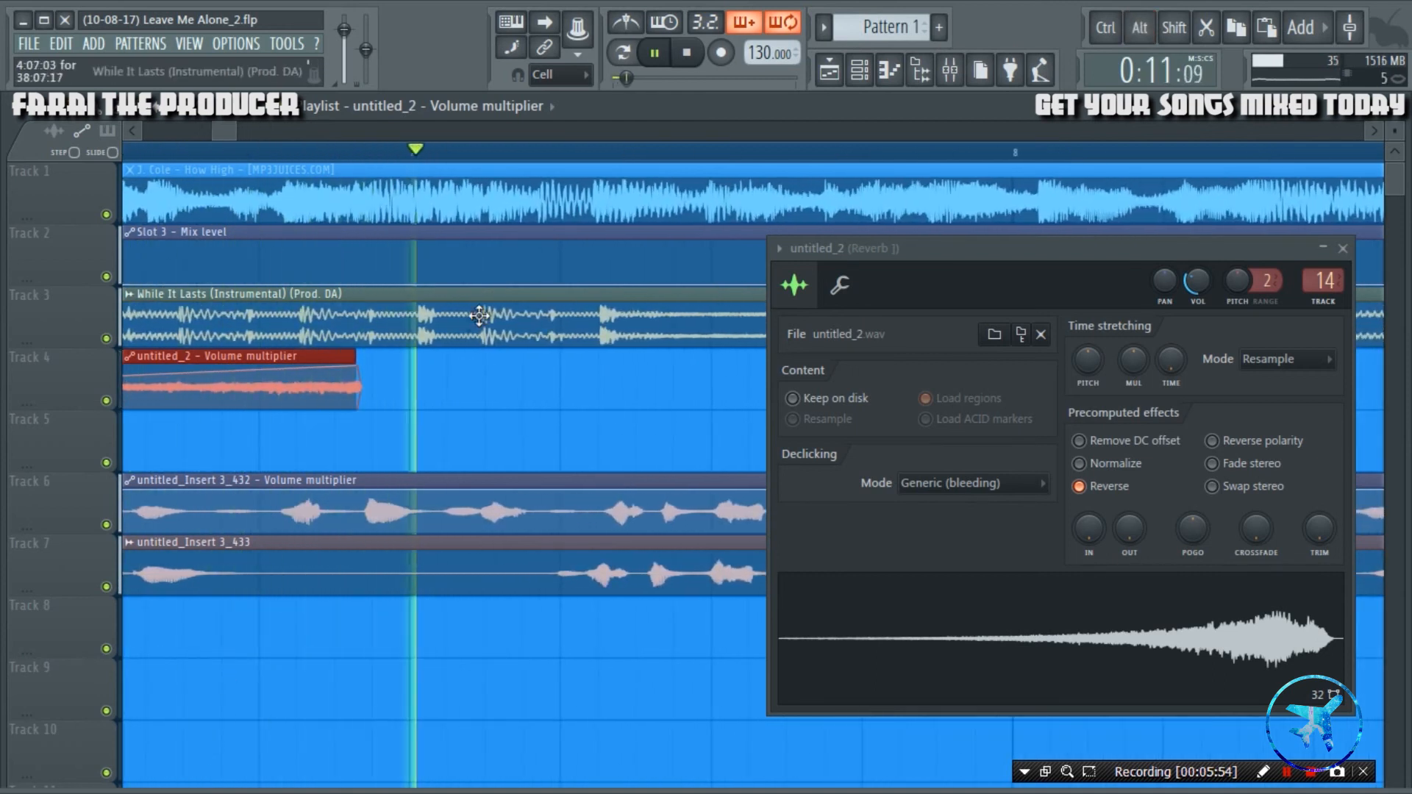
scroll(441, 150, down, 4)
click(1342, 247)
key(space)
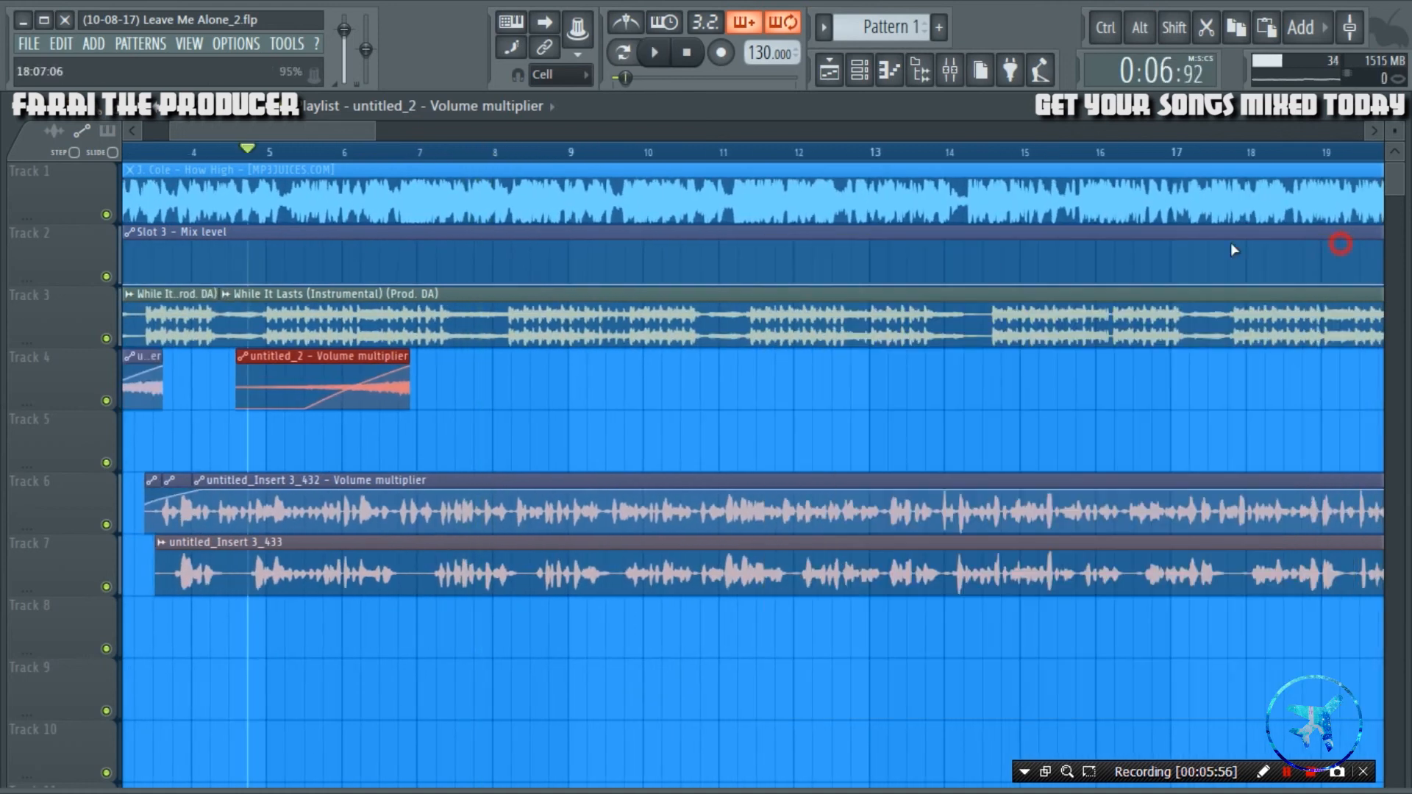
Move the copied clip along Track 4 so it ends just before bar 29, near the start of the Track 8 vocal.
drag(333, 357, 596, 356)
drag(374, 128, 425, 131)
drag(284, 342, 1169, 354)
key(ctrl+z)
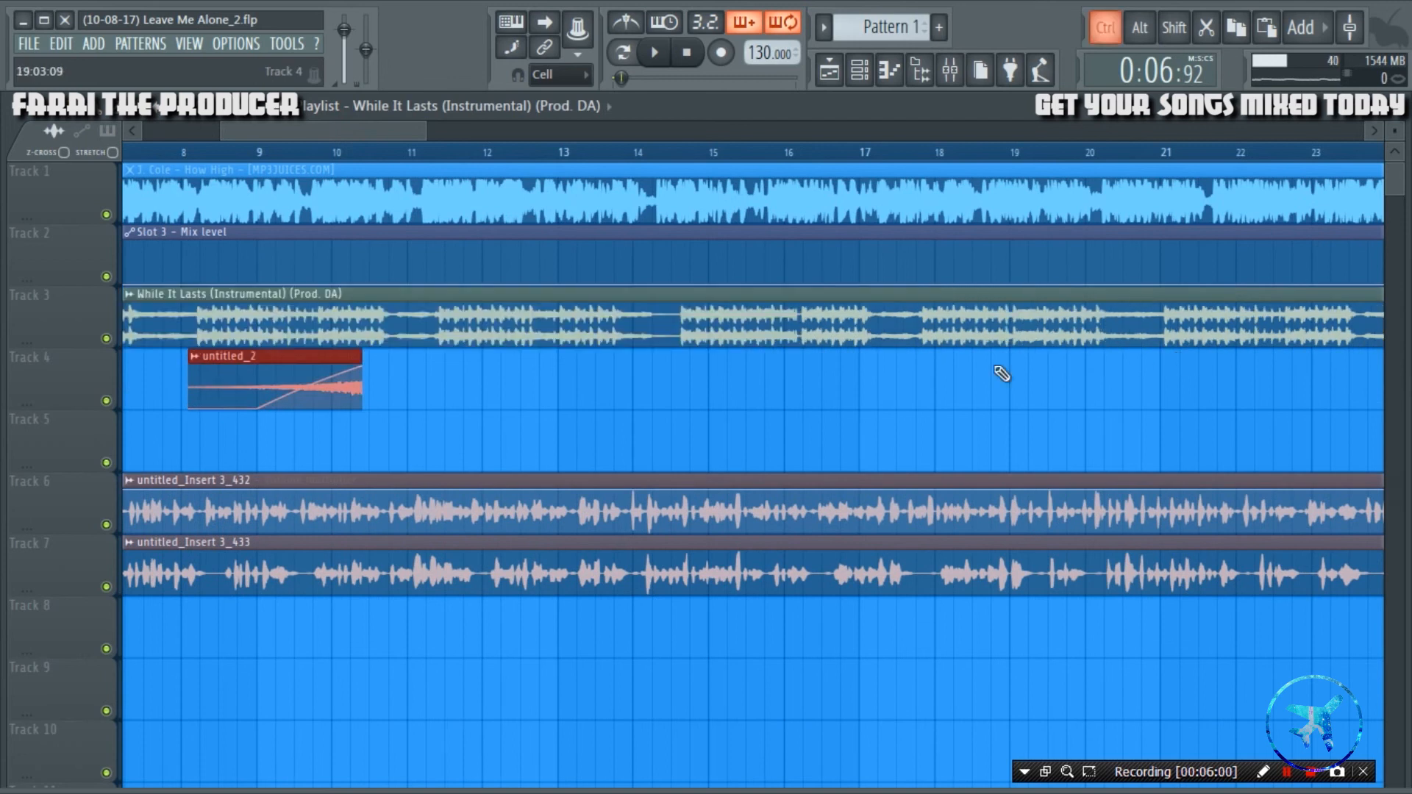
drag(326, 351, 966, 367)
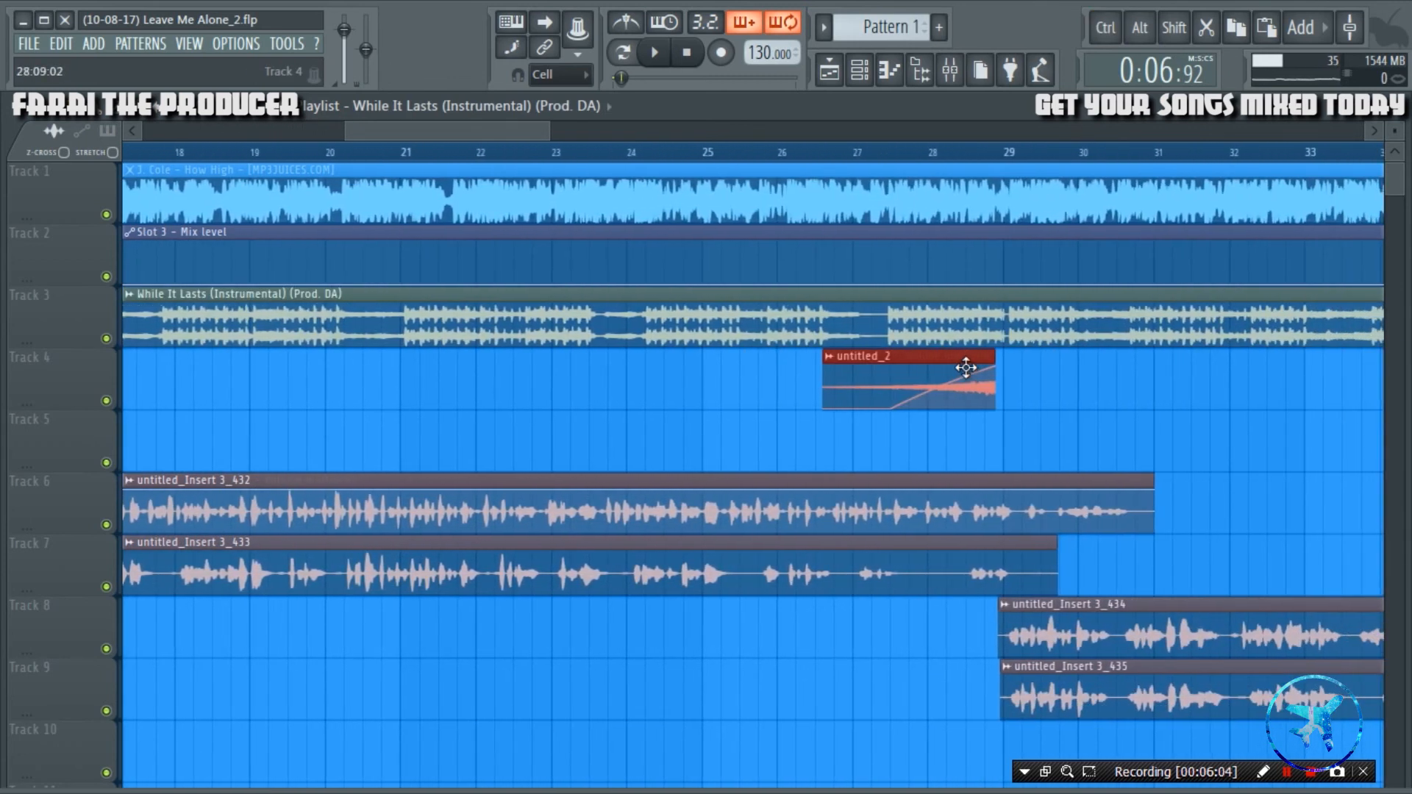
scroll(1074, 154, up, 6)
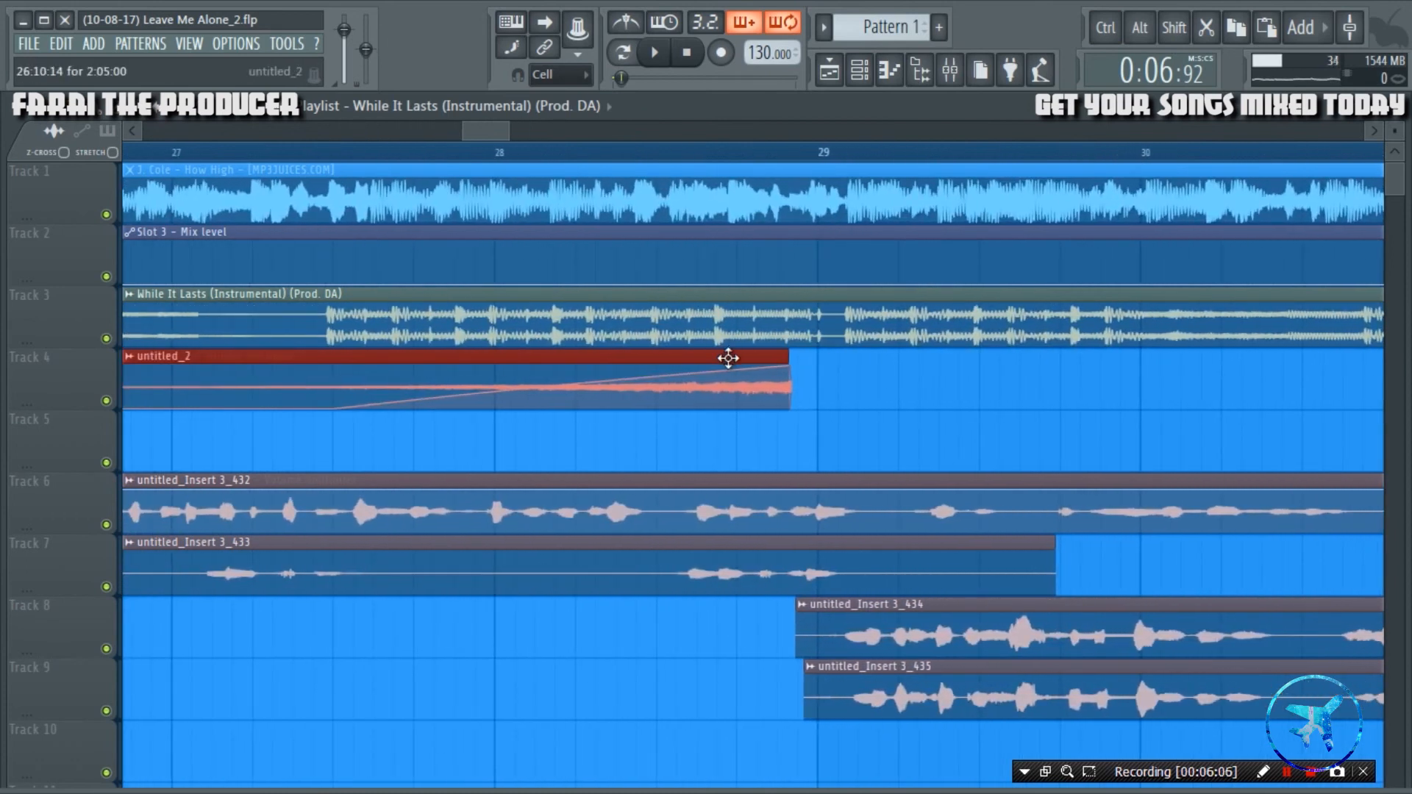
Align the copied clip's end with the first vocal sound just past bar 29 and move it down to Track 10.
drag(725, 356, 787, 356)
scroll(916, 158, up, 3)
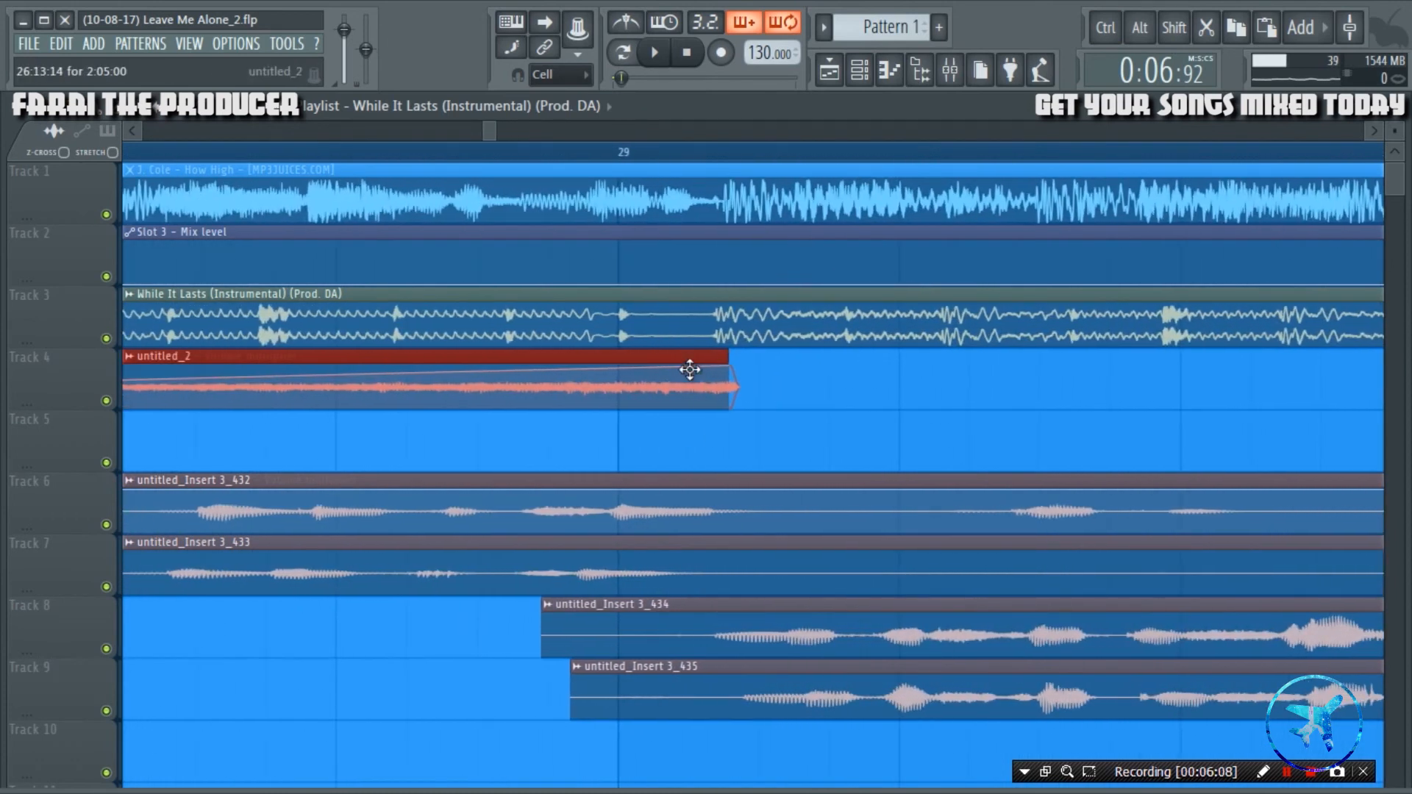
drag(688, 358, 662, 752)
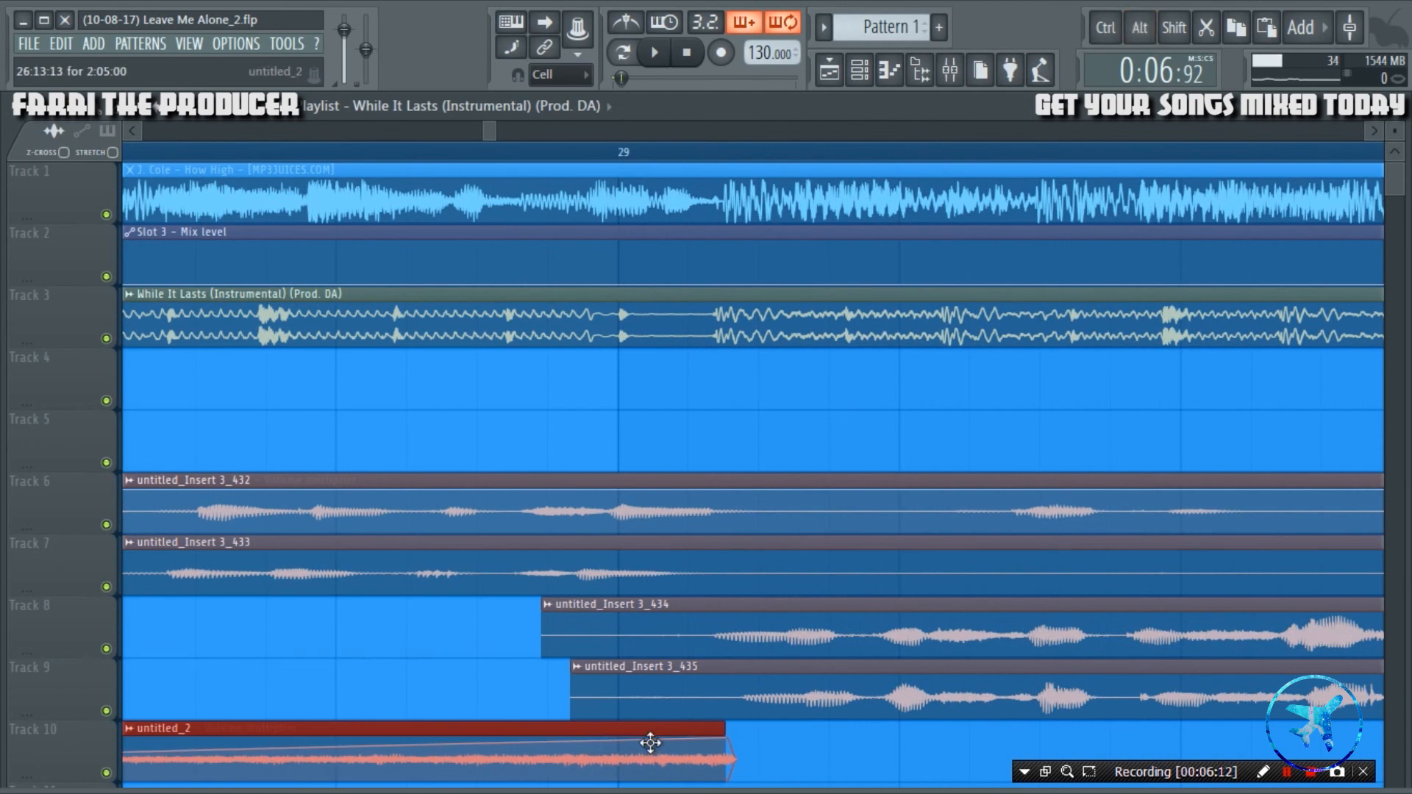
Audition the Track 10 reversed clip into the Track 8 and 9 vocals and nudge it slightly further along the timeline.
scroll(514, 144, down, 6)
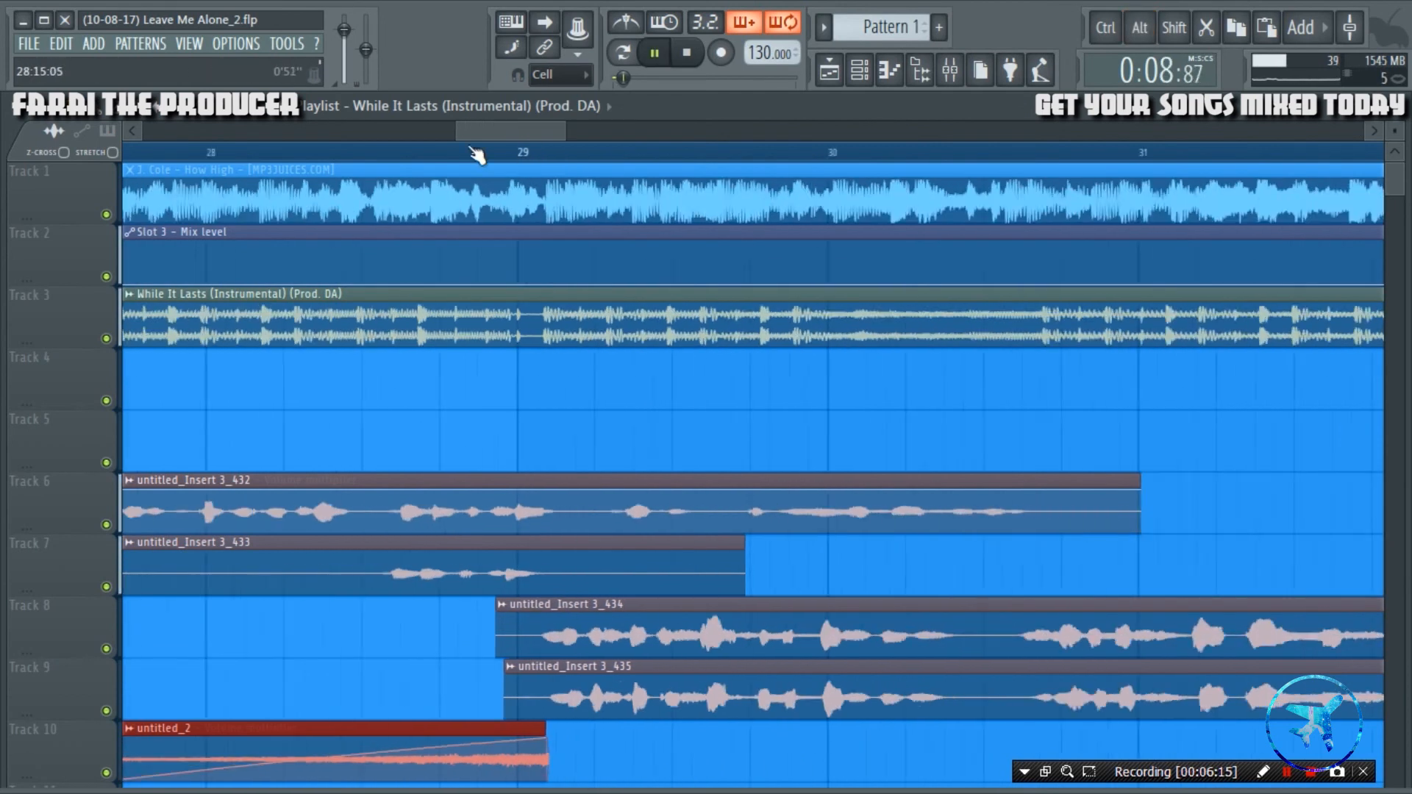
click(301, 153)
scroll(491, 157, up, 2)
scroll(432, 373, up, 1)
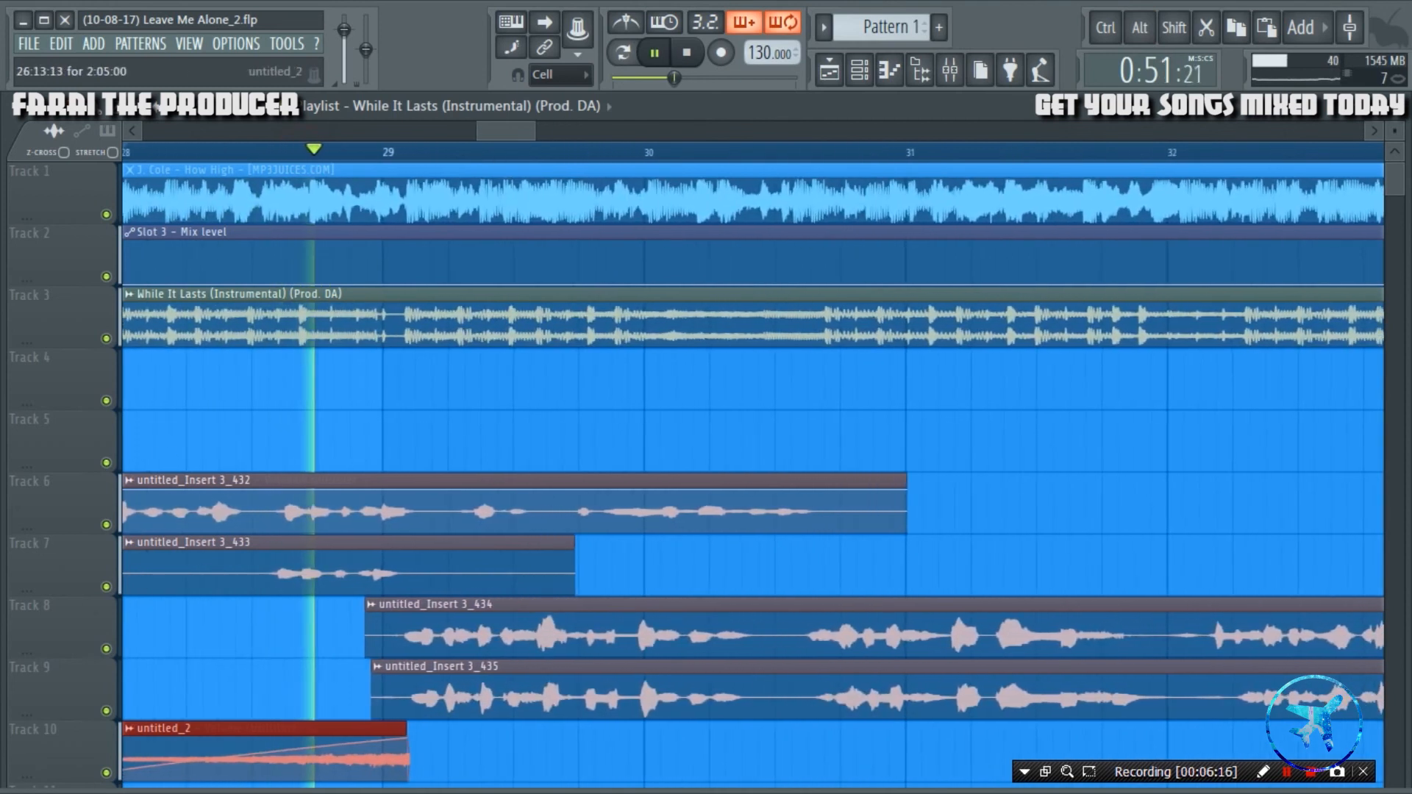
key(space)
double_click(340, 728)
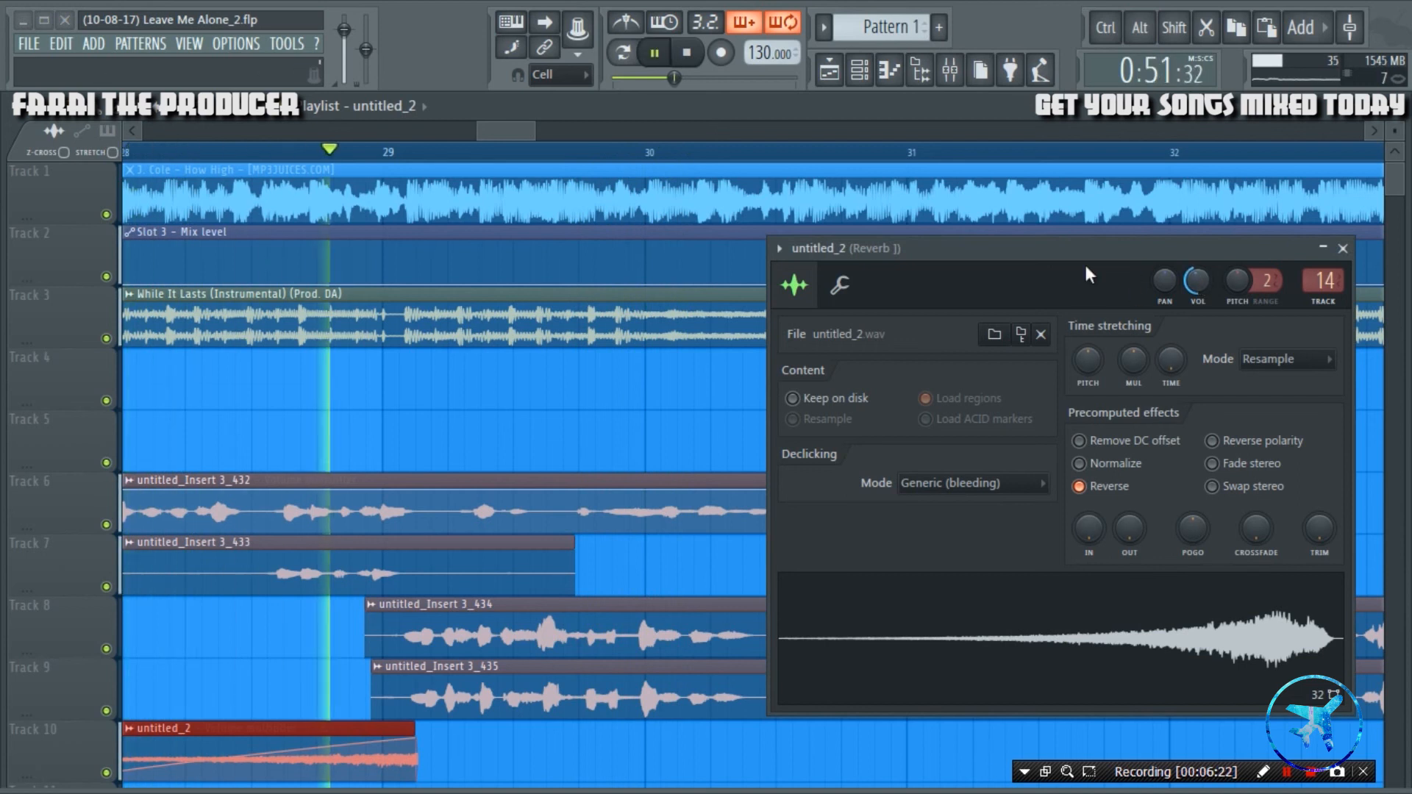
click(1344, 249)
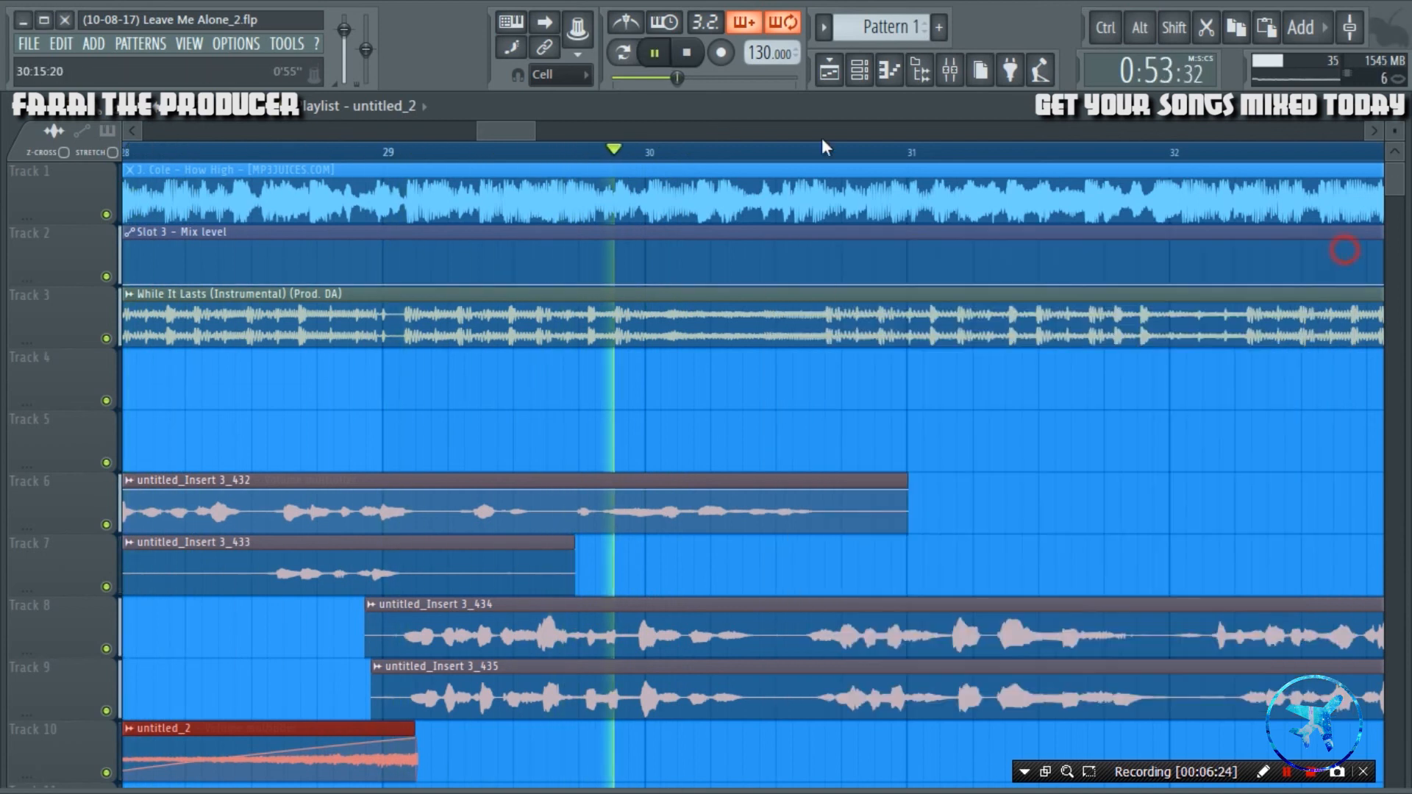
scroll(700, 158, down, 4)
scroll(564, 463, down, 4)
key(space)
key(space)
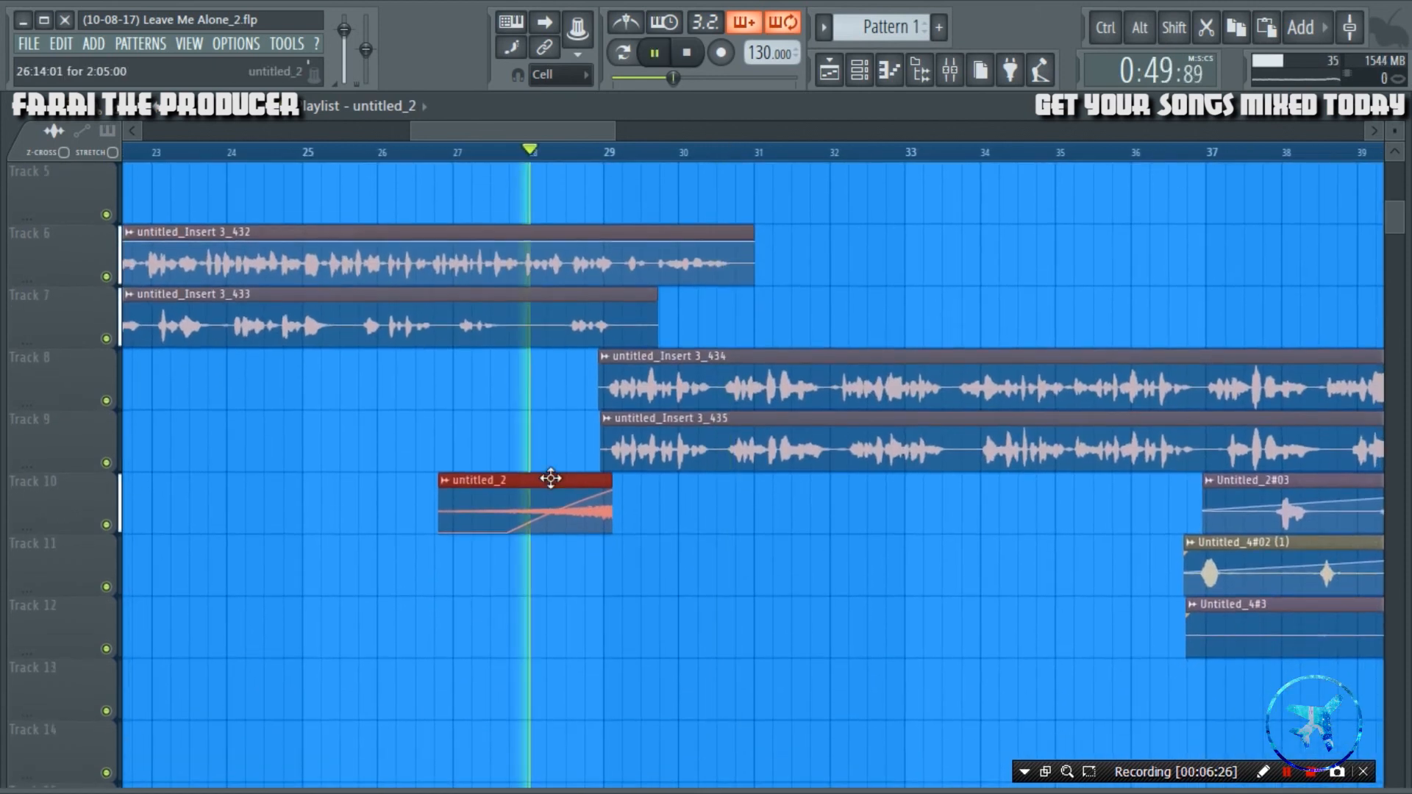
Move the Track 10 reversed clip to end between bars 30 and 31, at the next vocal phrase, and audition the transition.
drag(552, 478, 668, 474)
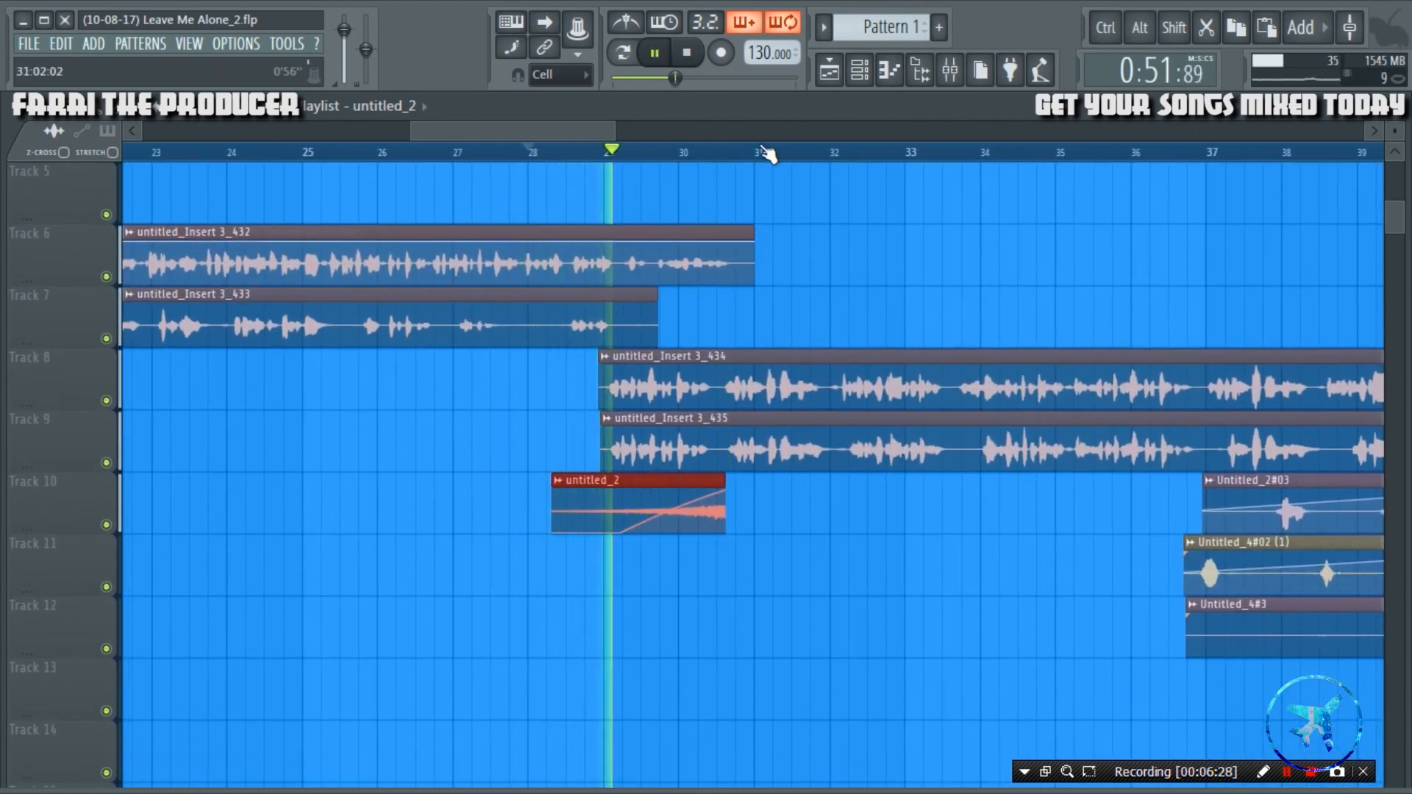
scroll(766, 152, up, 4)
scroll(766, 151, up, 2)
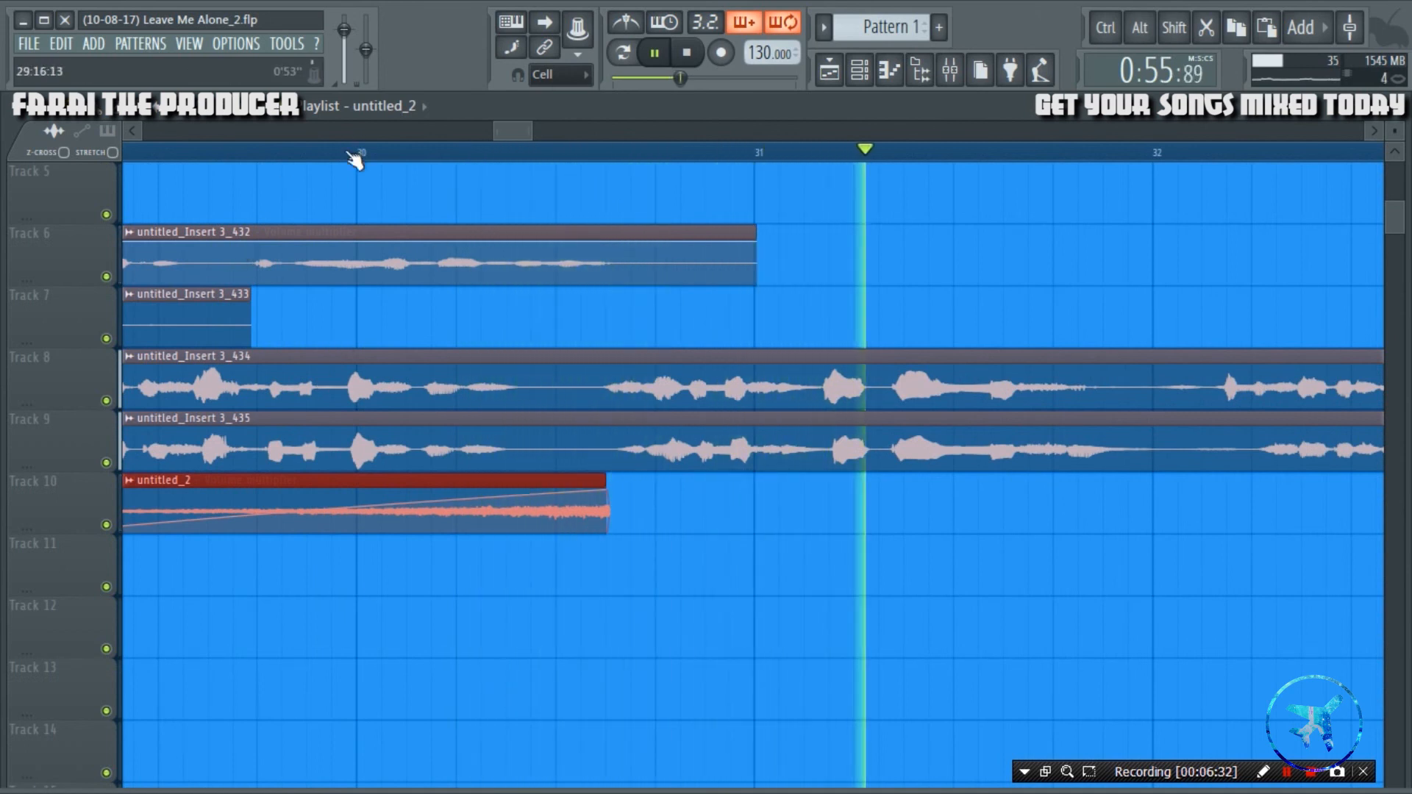
scroll(356, 156, down, 6)
key(space)
Raise the reversed clip's time-stretching pitch by 200 cents, set the stretch mode to Auto and audition the result.
scroll(537, 603, up, 4)
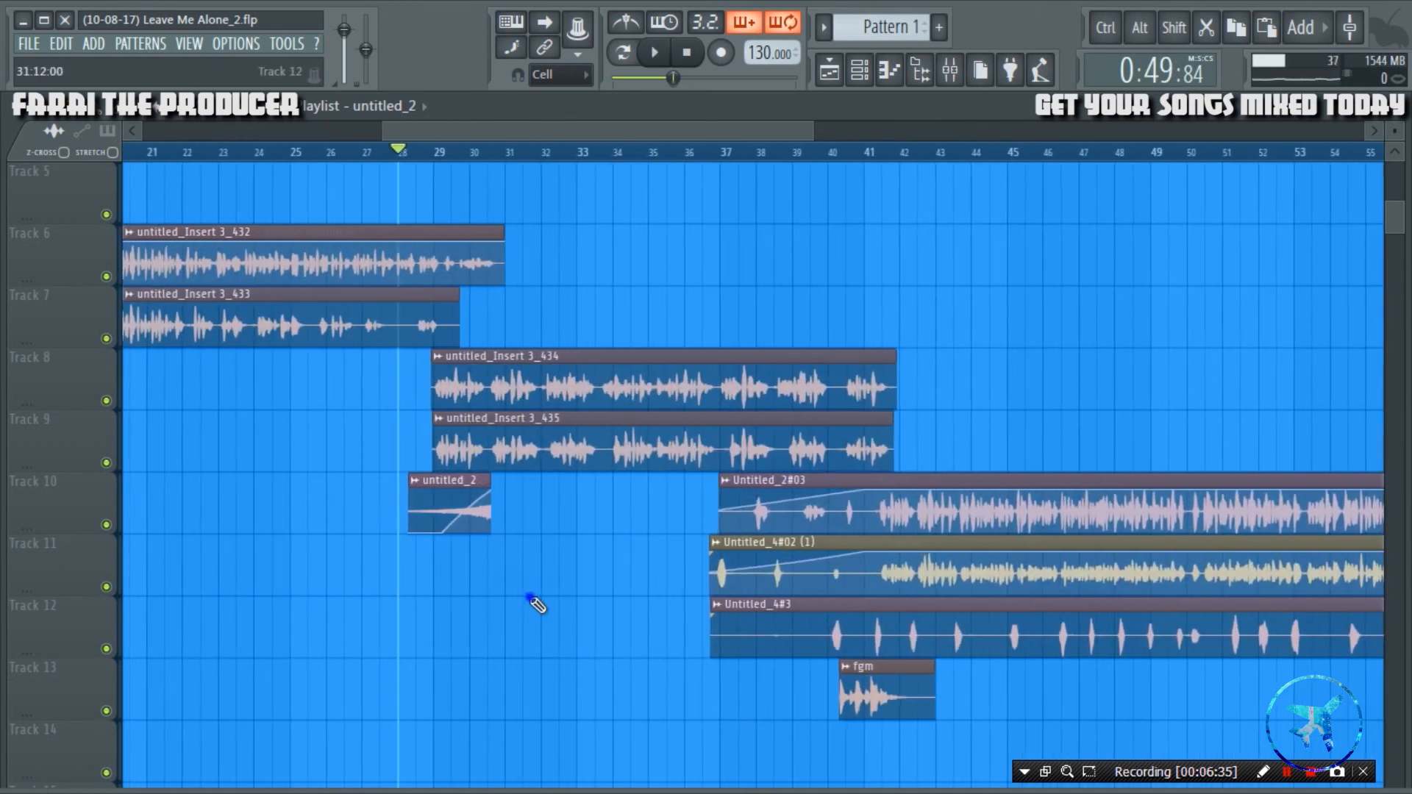
scroll(468, 478, up, 3)
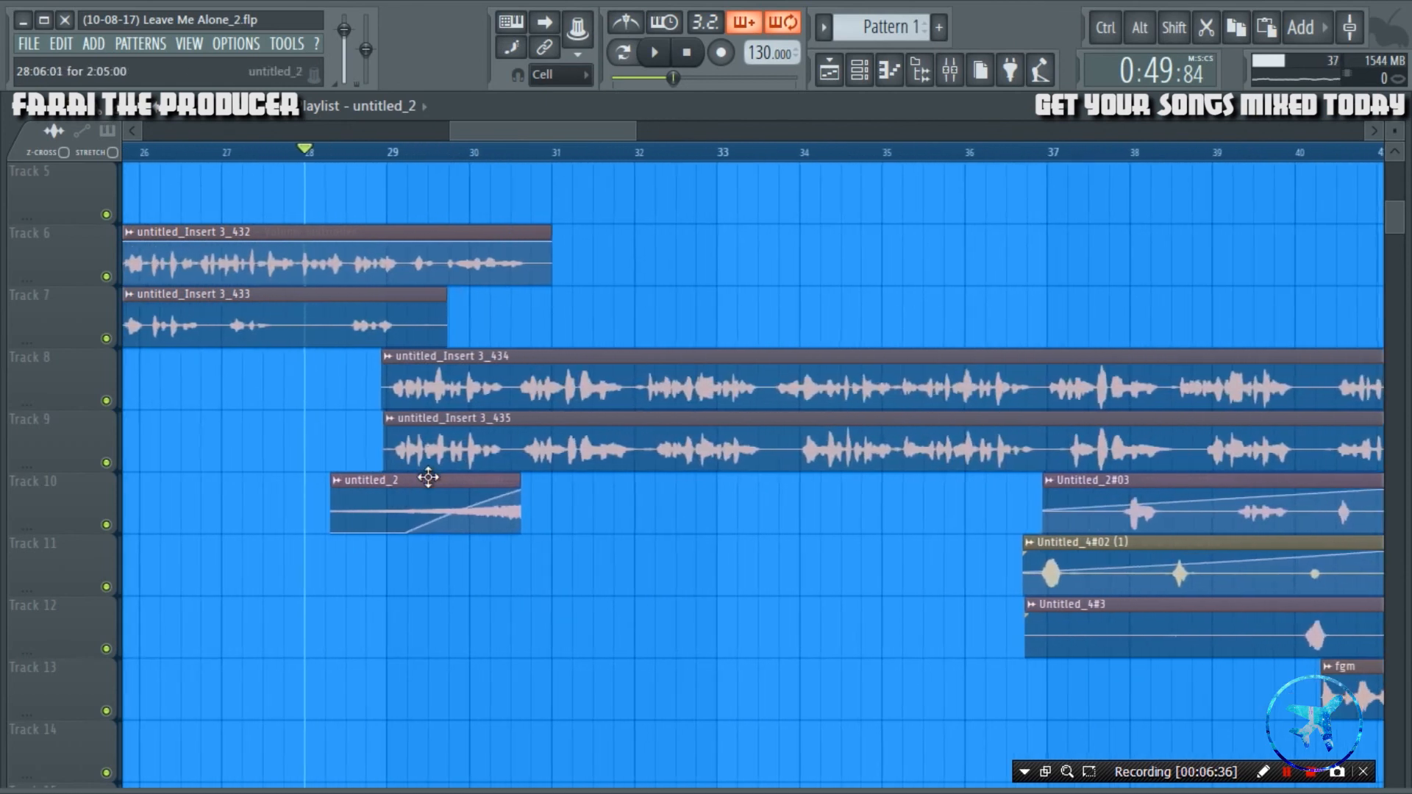
double_click(427, 479)
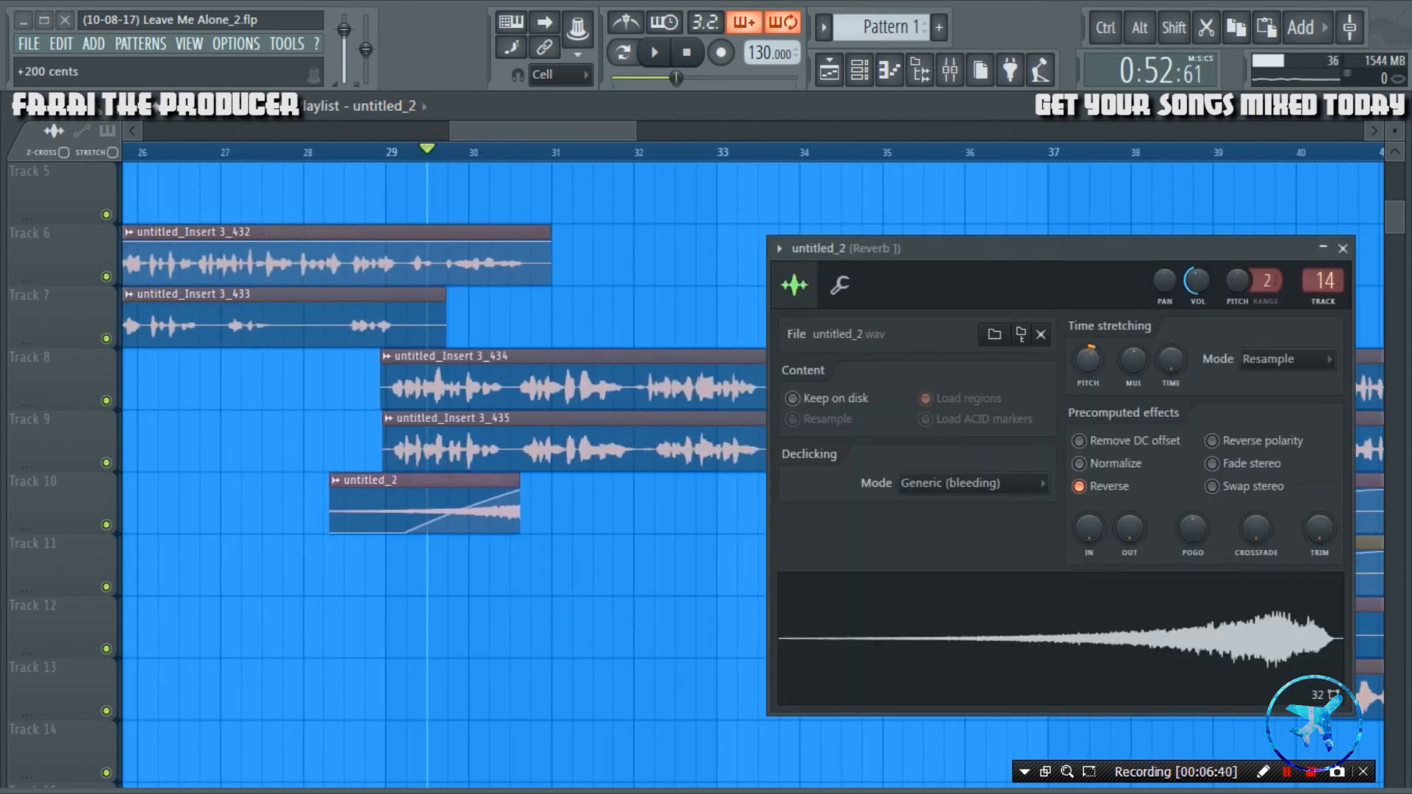
key(space)
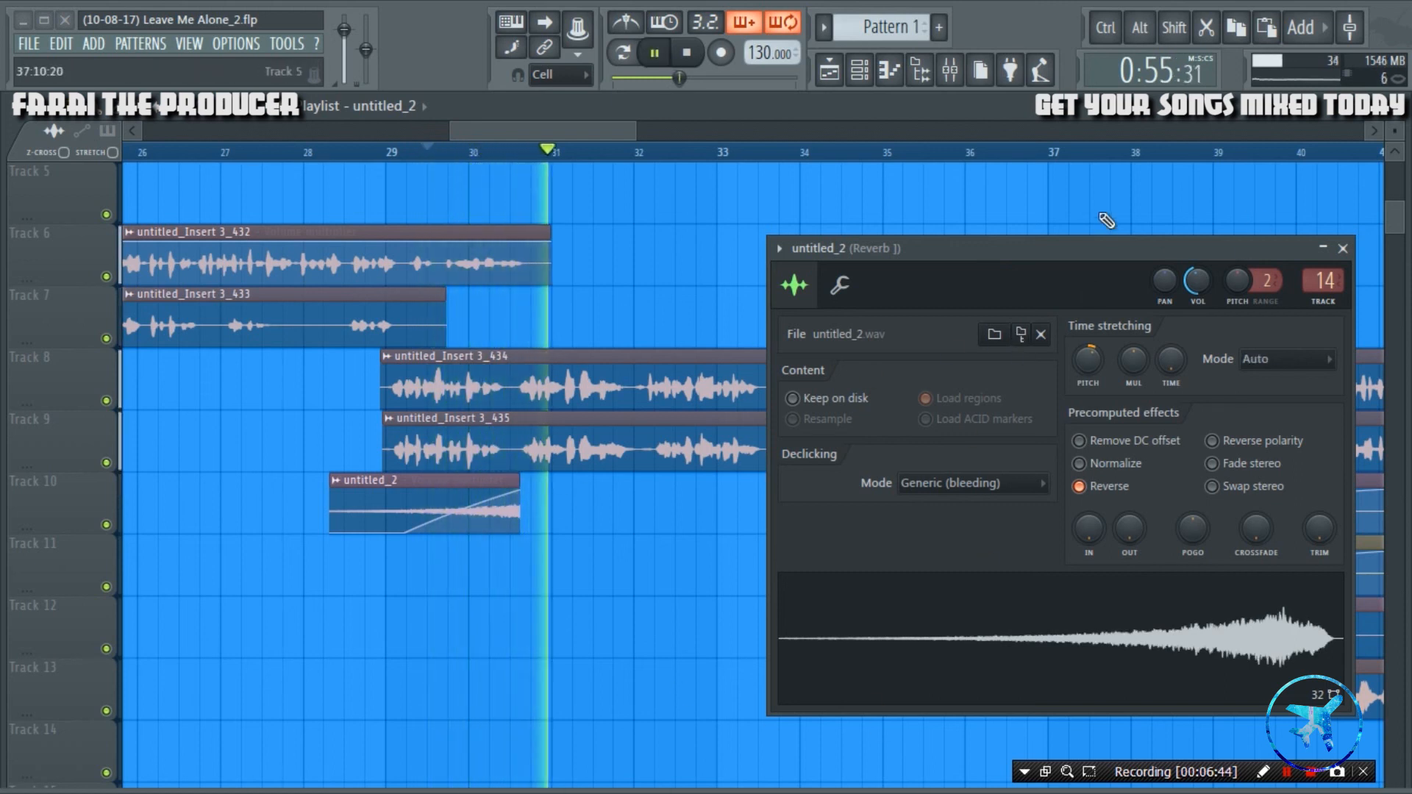
key(space)
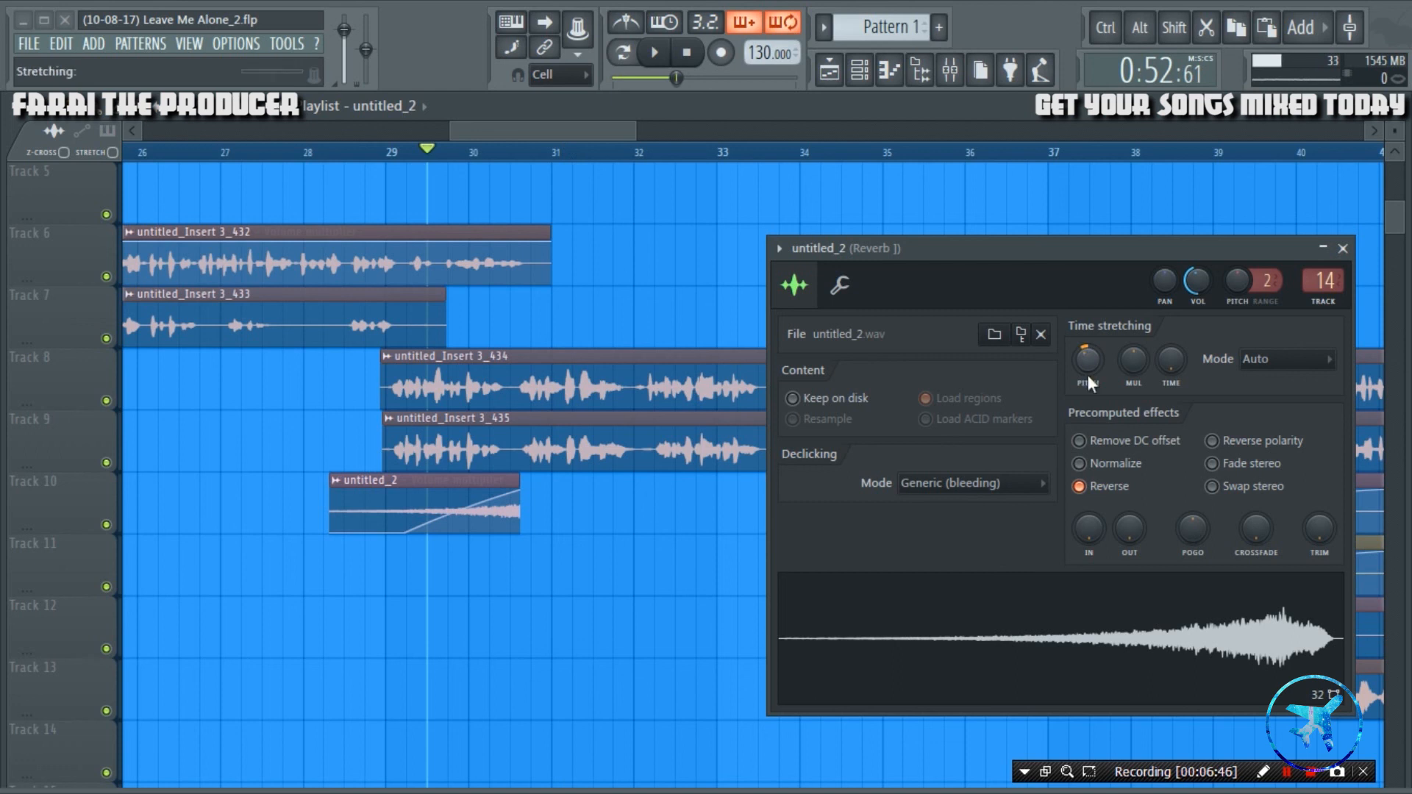
Audition the reversed clip with its time-stretching pitch lowered, fine-tune its channel volume and close the channel settings.
key(space)
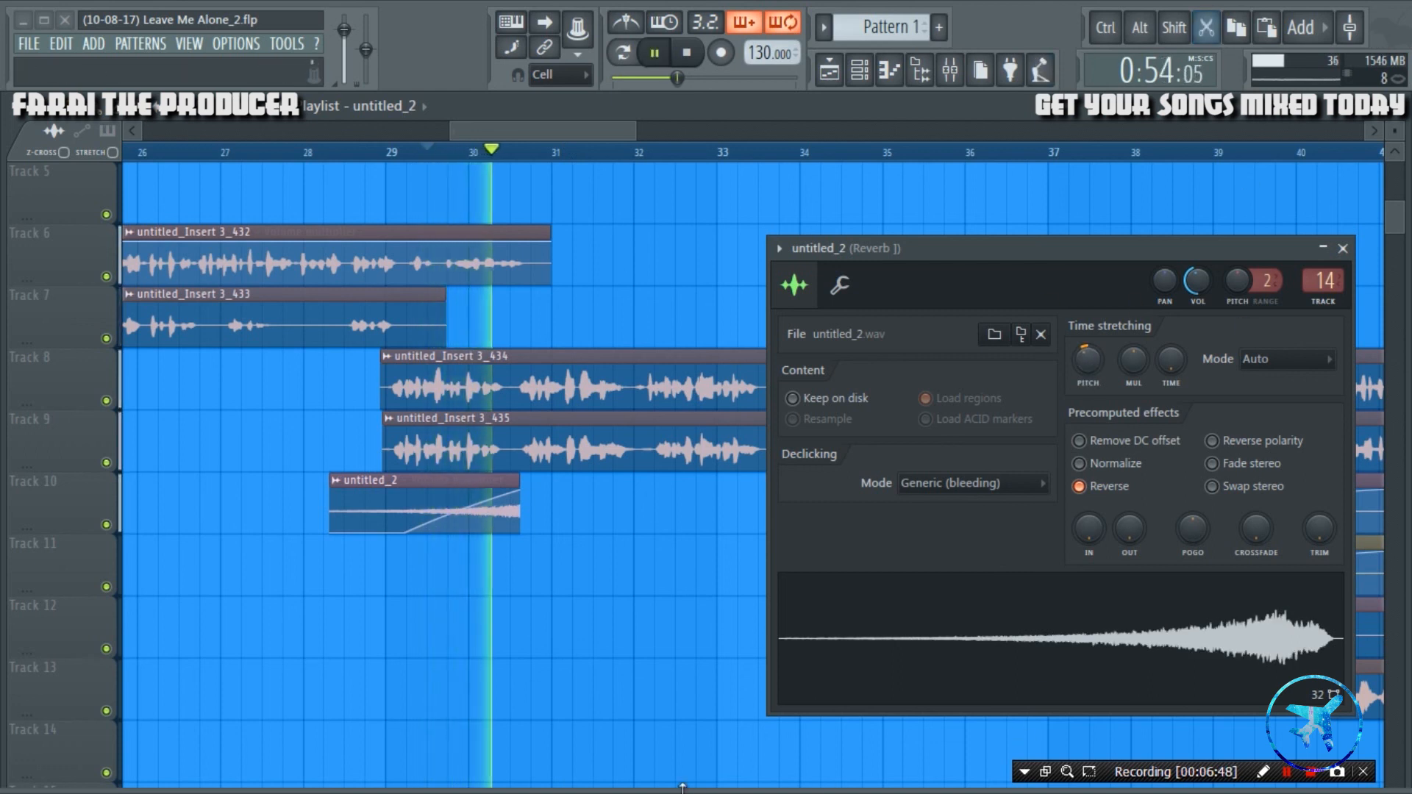
key(space)
key(space)
drag(1197, 281, 1197, 269)
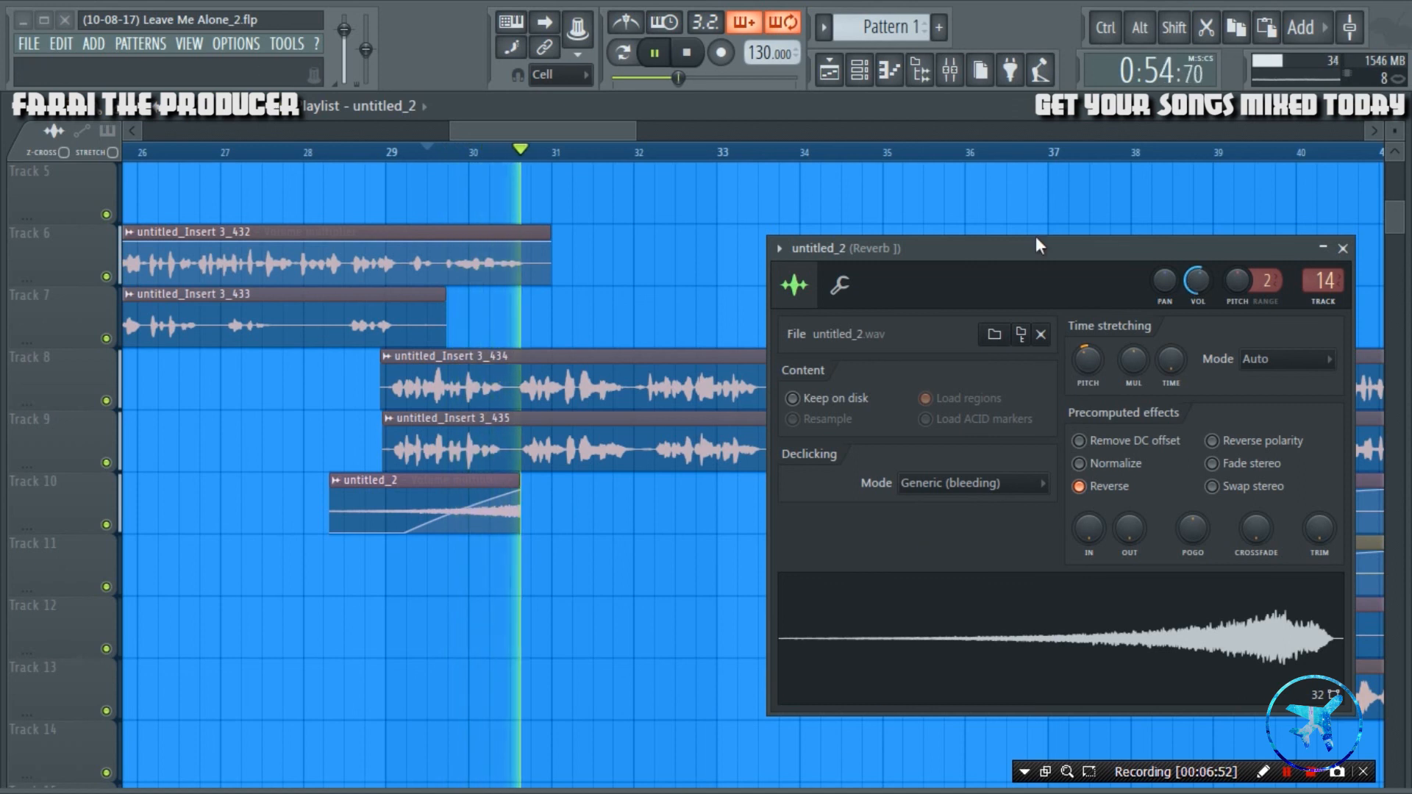
click(1343, 248)
key(space)
scroll(586, 654, down, 10)
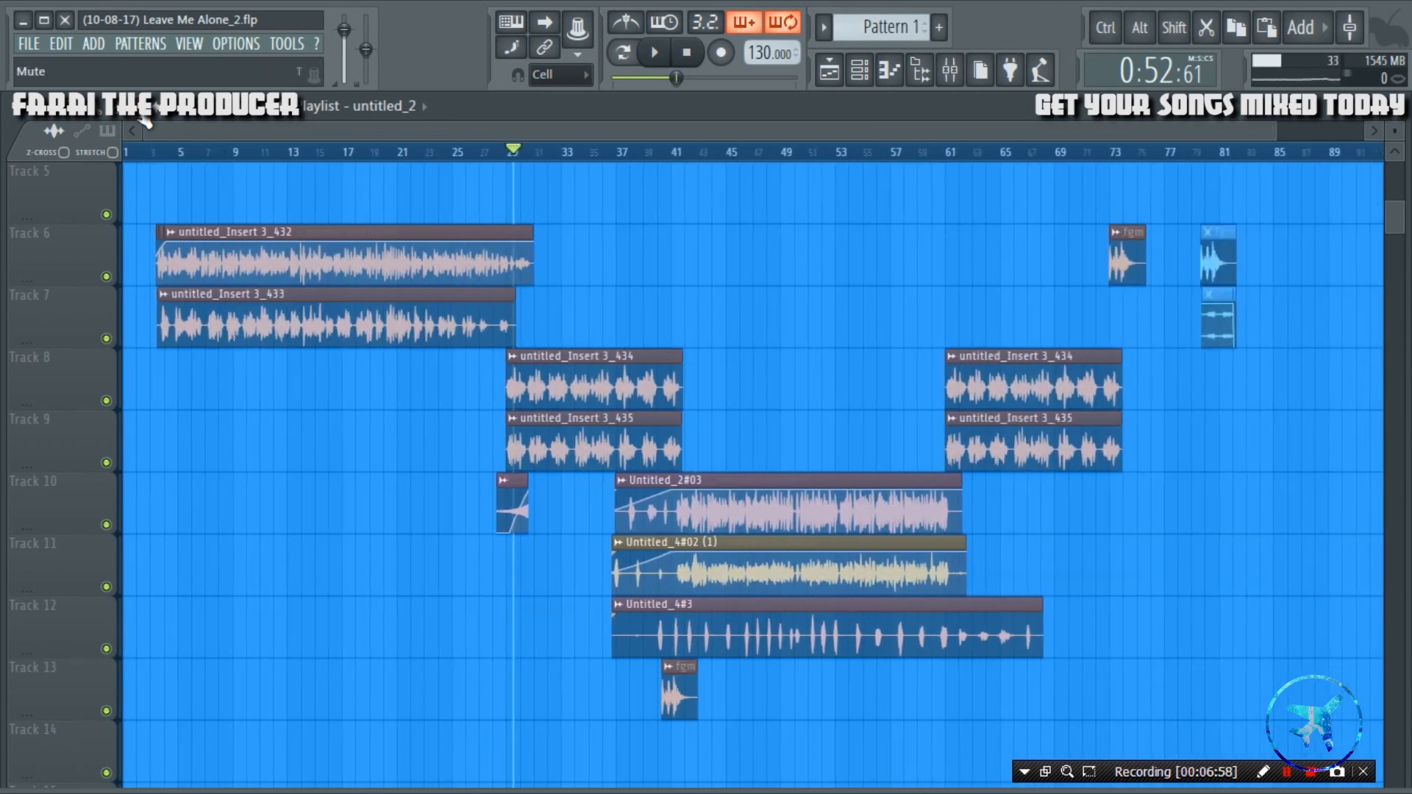
scroll(284, 264, up, 4)
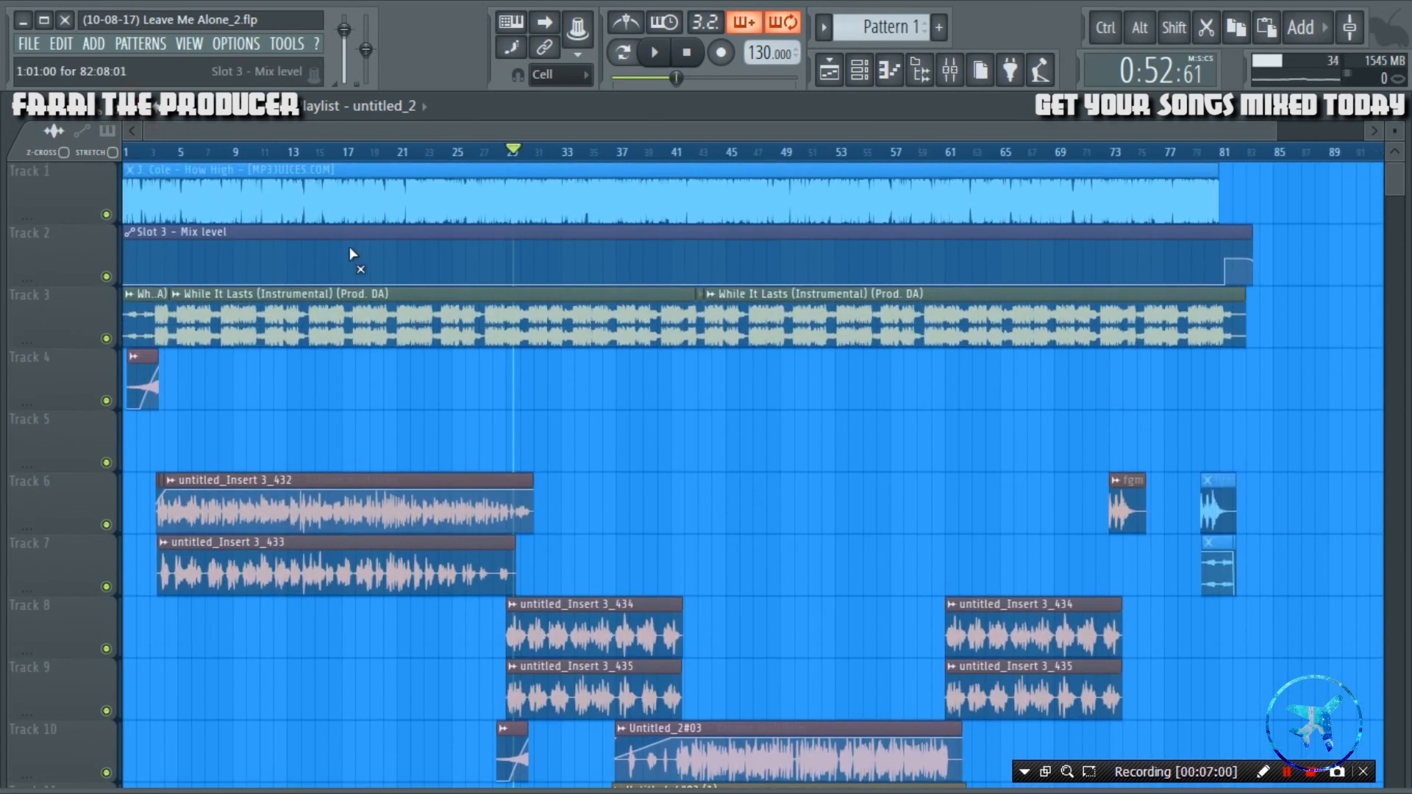
scroll(462, 461, down, 4)
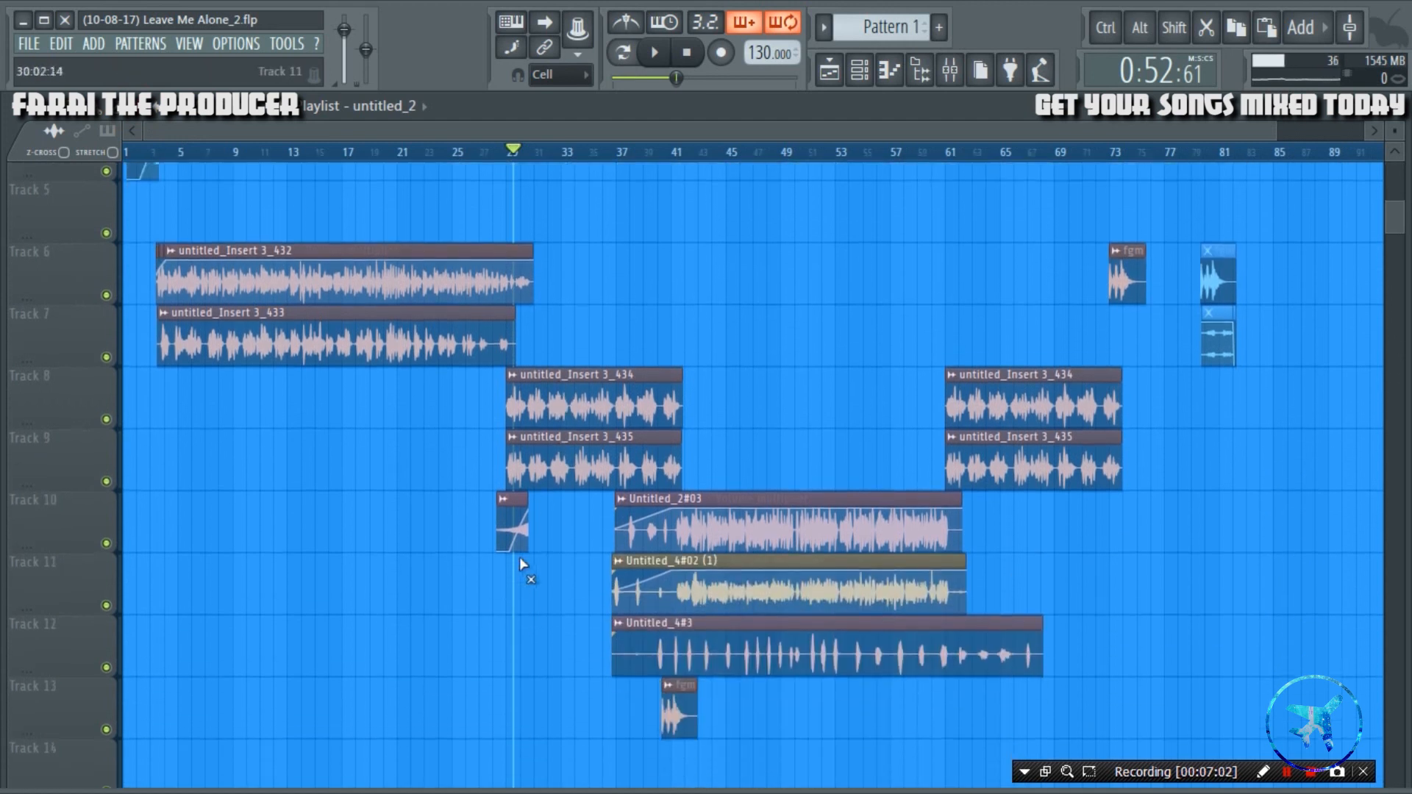